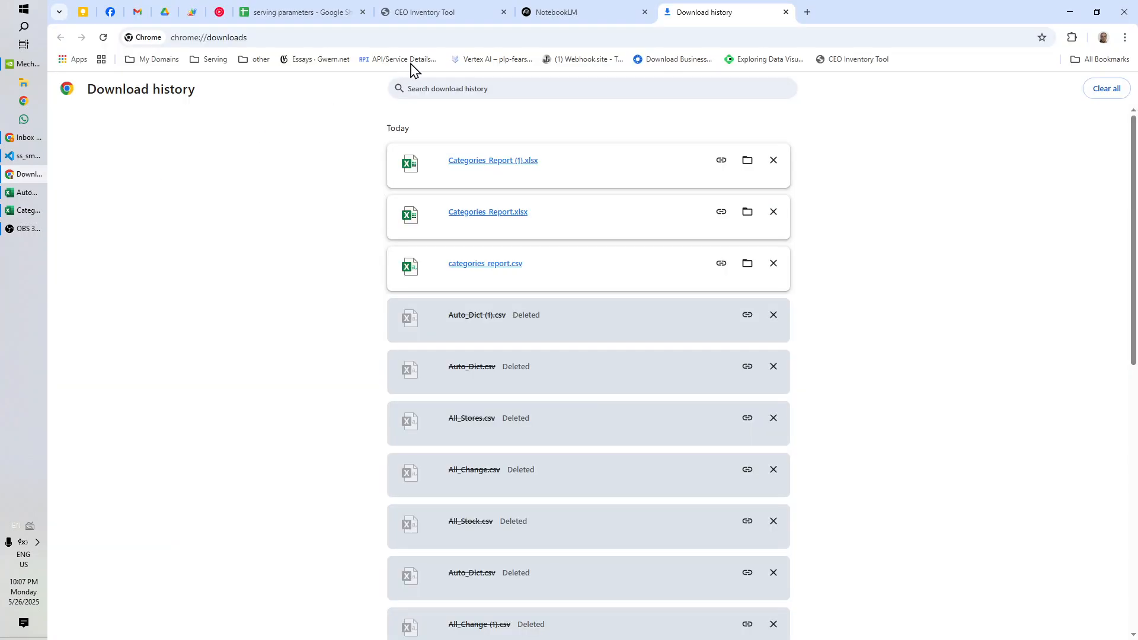
Reload the CEO Inventory Tool and reset its database, confirming the removal of all data
left_click(466, 13)
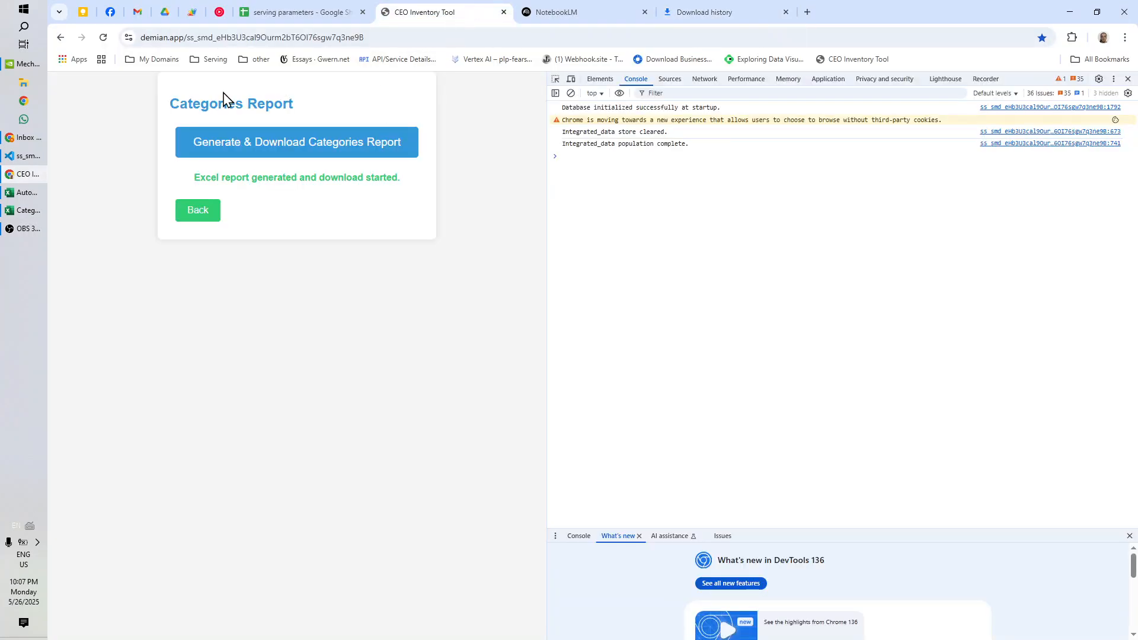
left_click(103, 37)
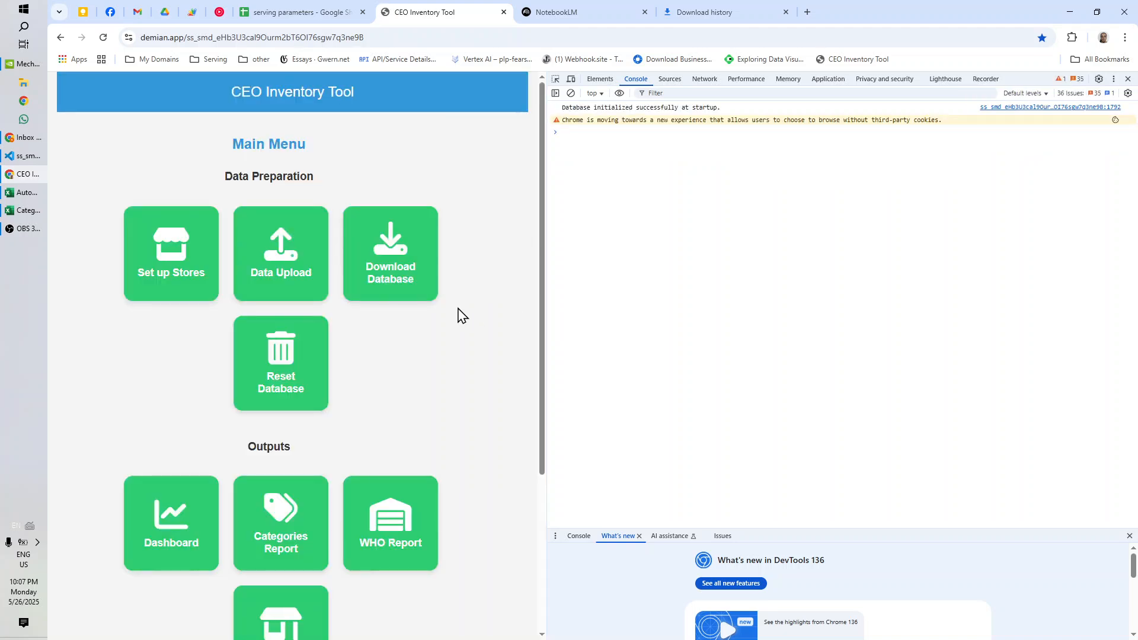
left_click(272, 362)
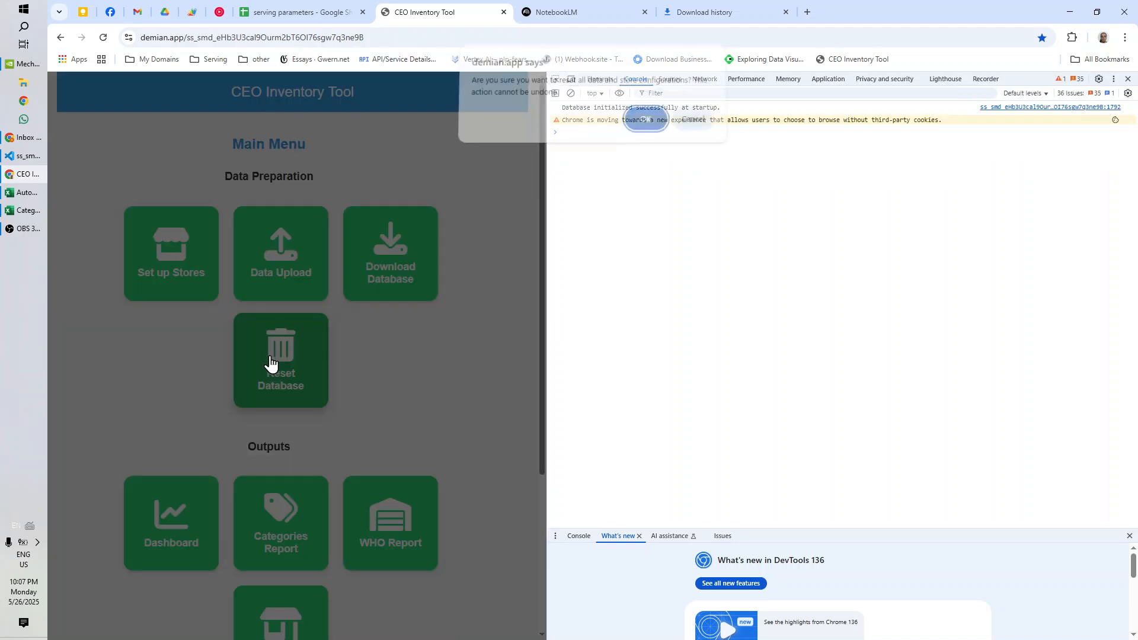
left_click(646, 122)
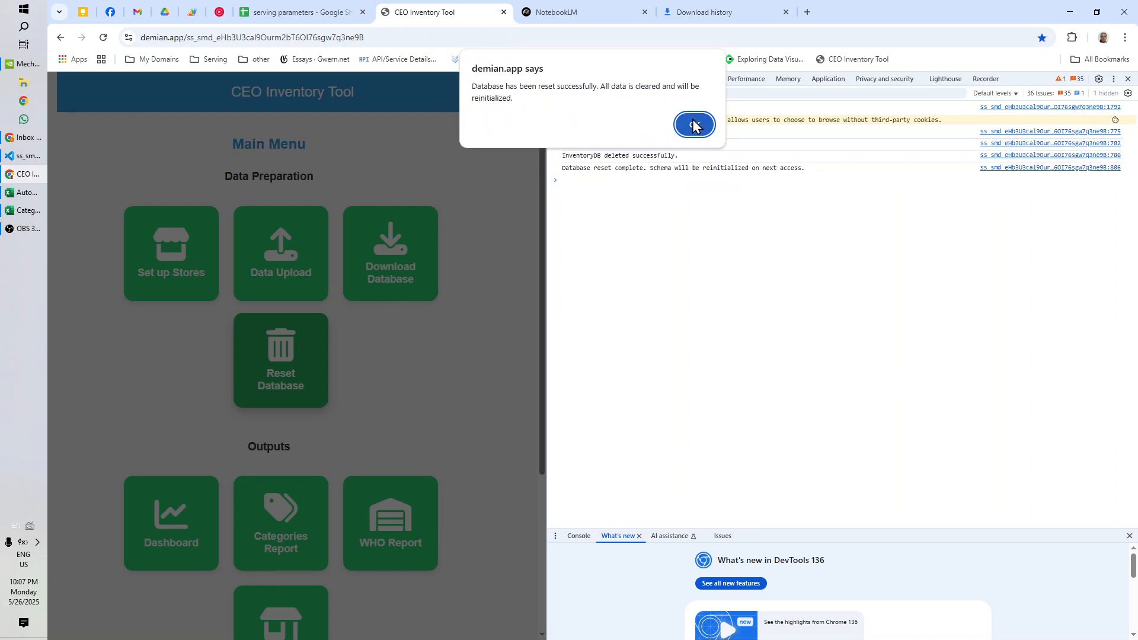
left_click(694, 126)
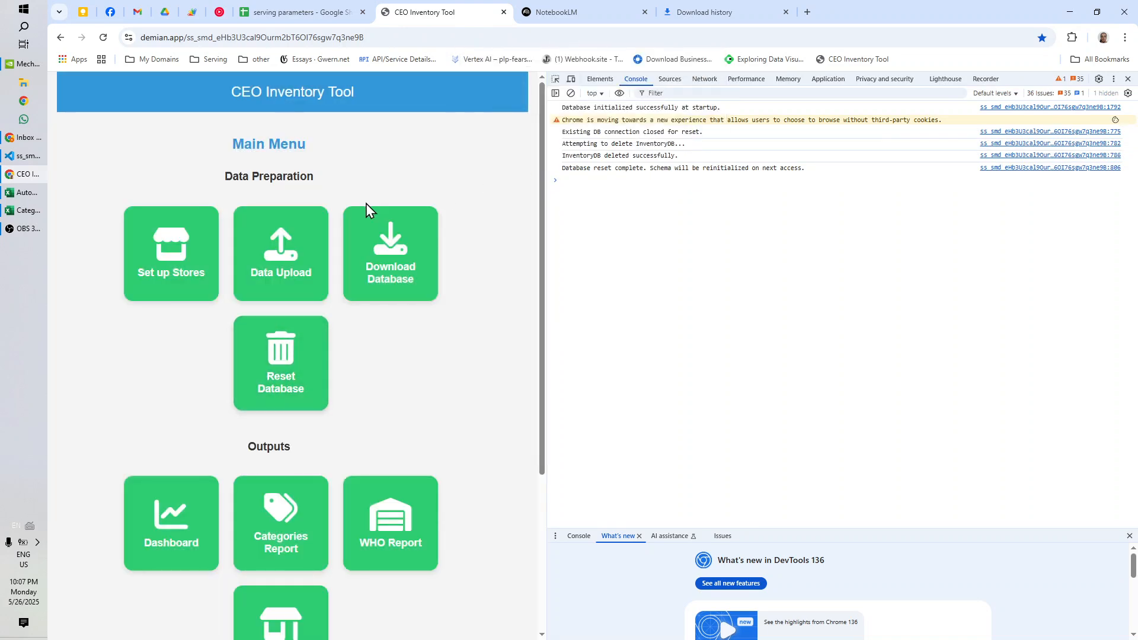
Upload the inventory CSV from the SmokeShop Stock folder as the stock data and dismiss the processing results
left_click(301, 239)
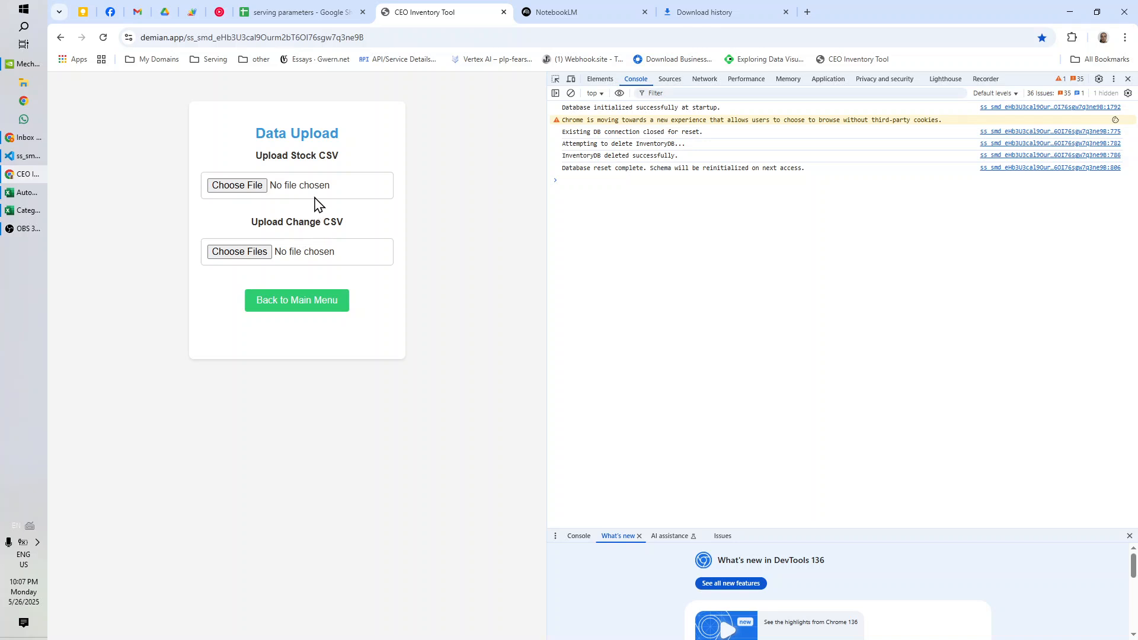
left_click(252, 192)
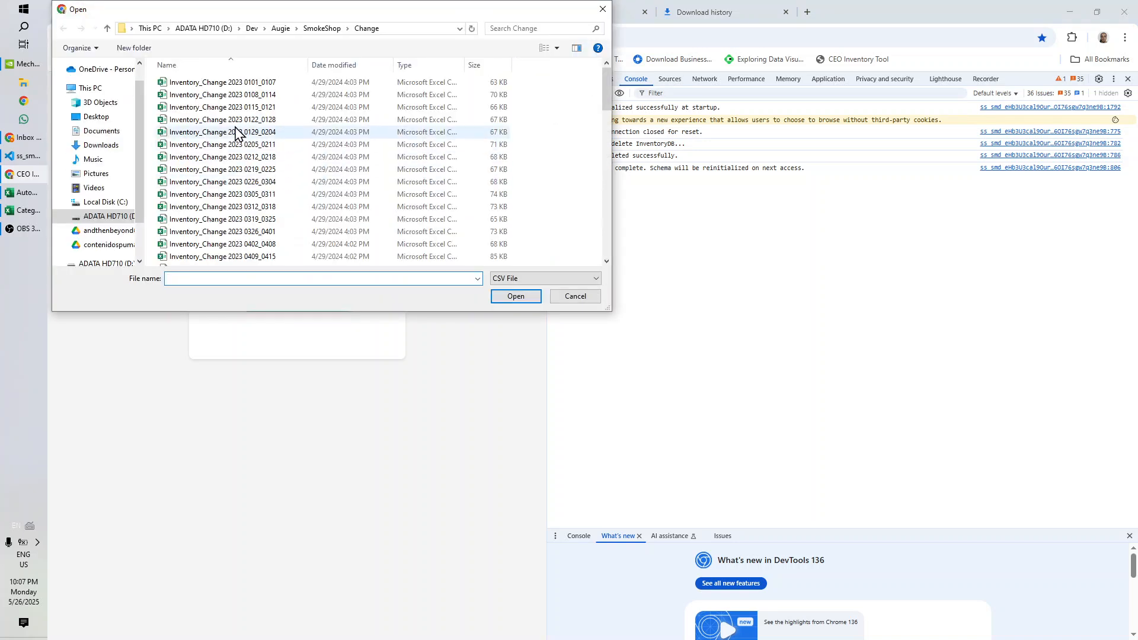
left_click(325, 29)
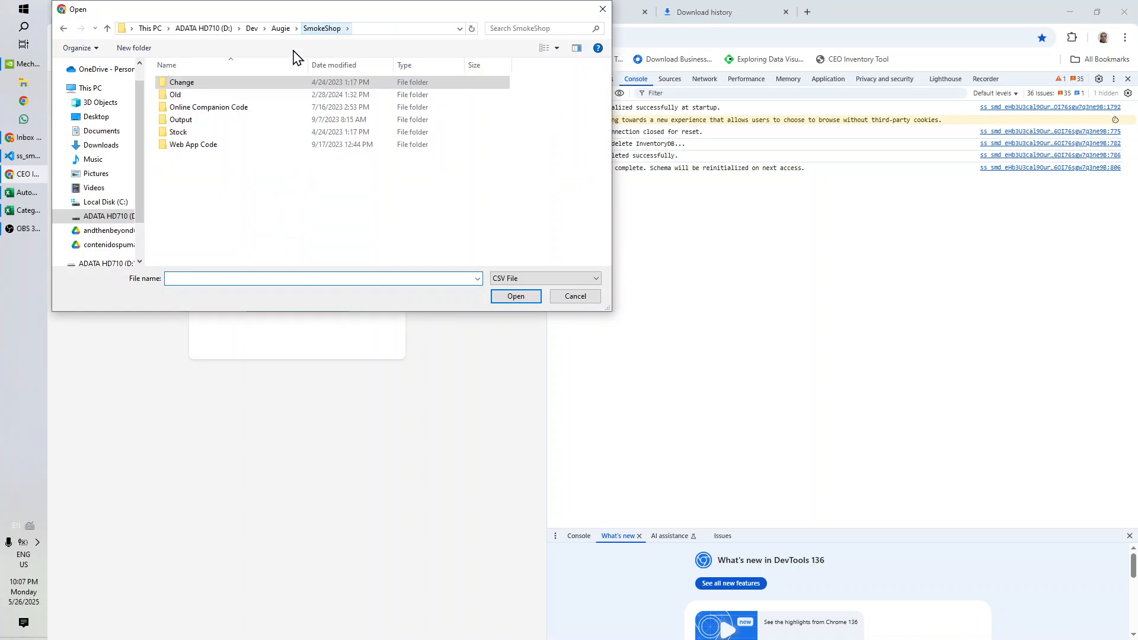
double_click(195, 134)
left_click(219, 84)
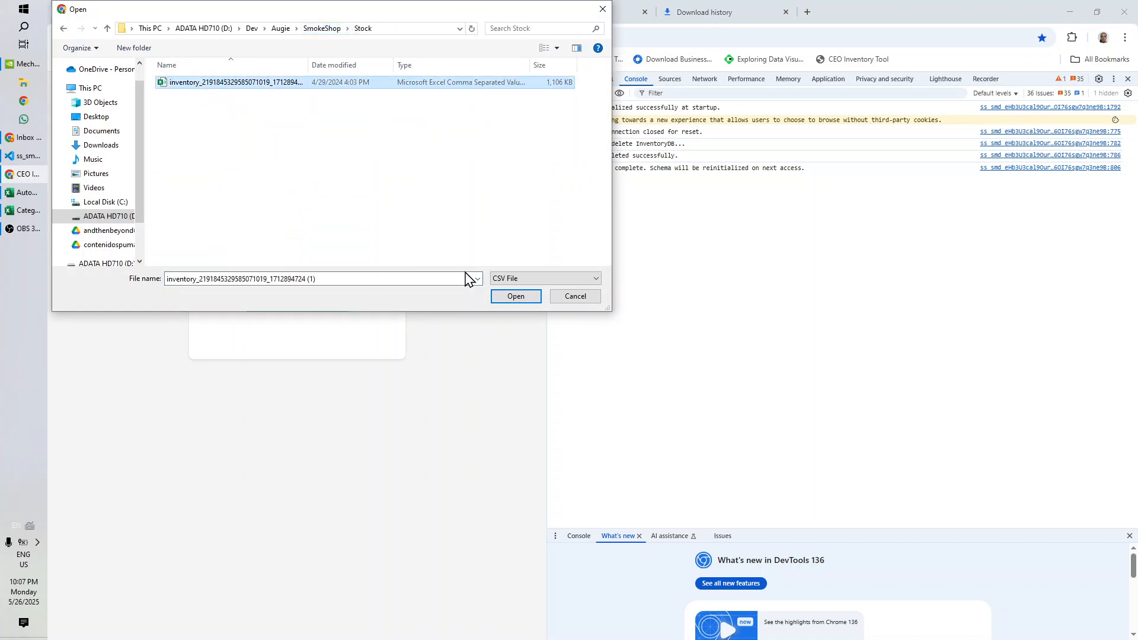
left_click(514, 297)
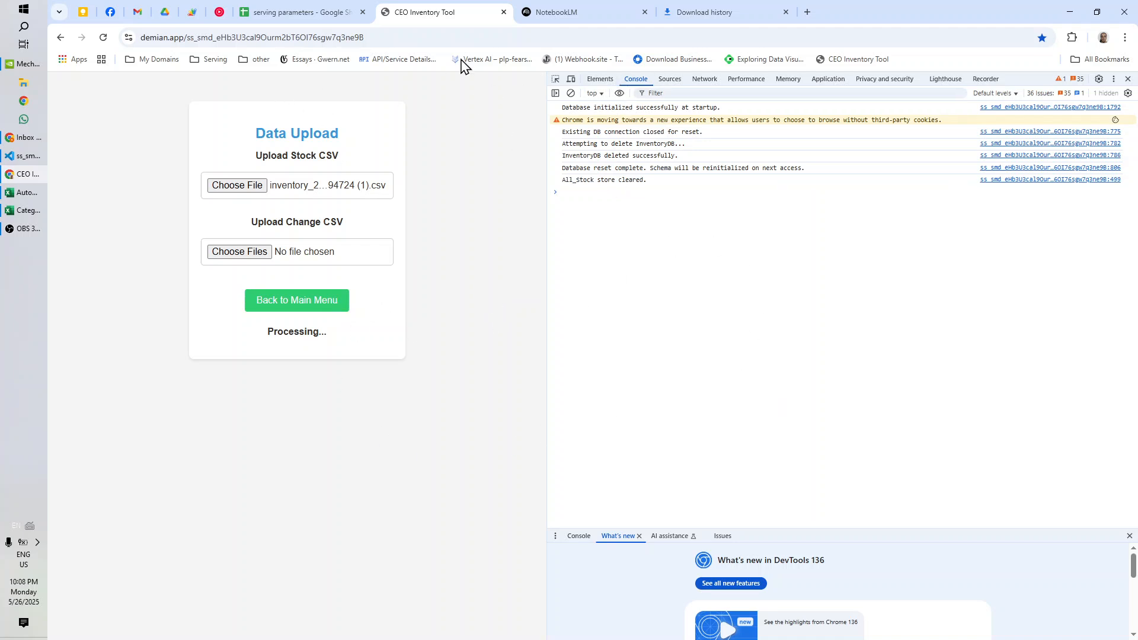
left_click(249, 256)
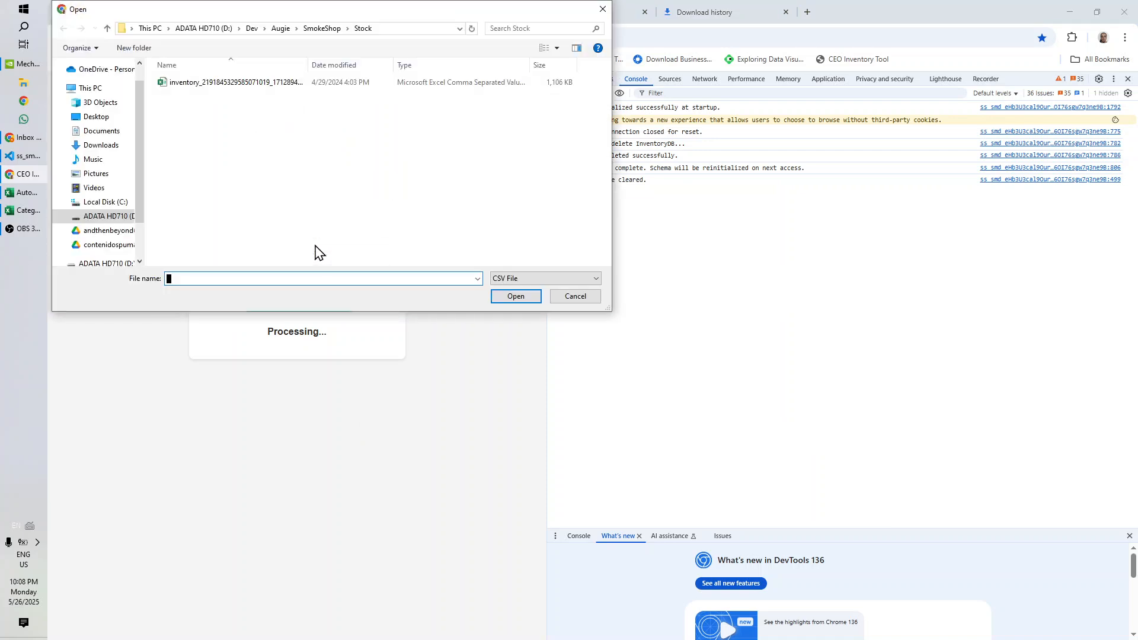
left_click(576, 299)
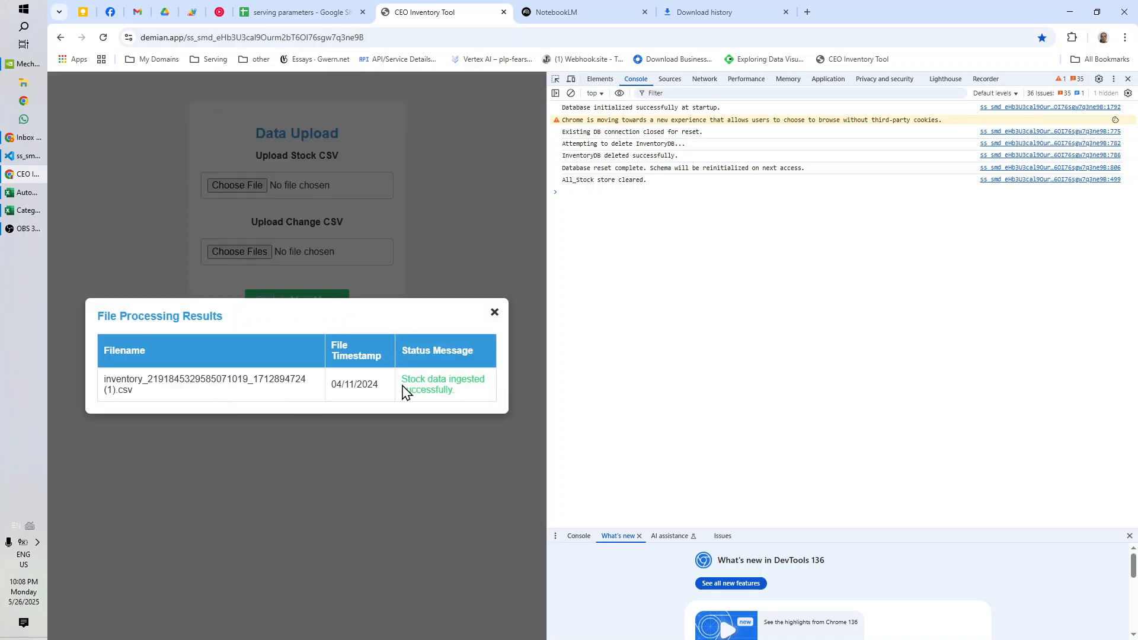
left_click(494, 312)
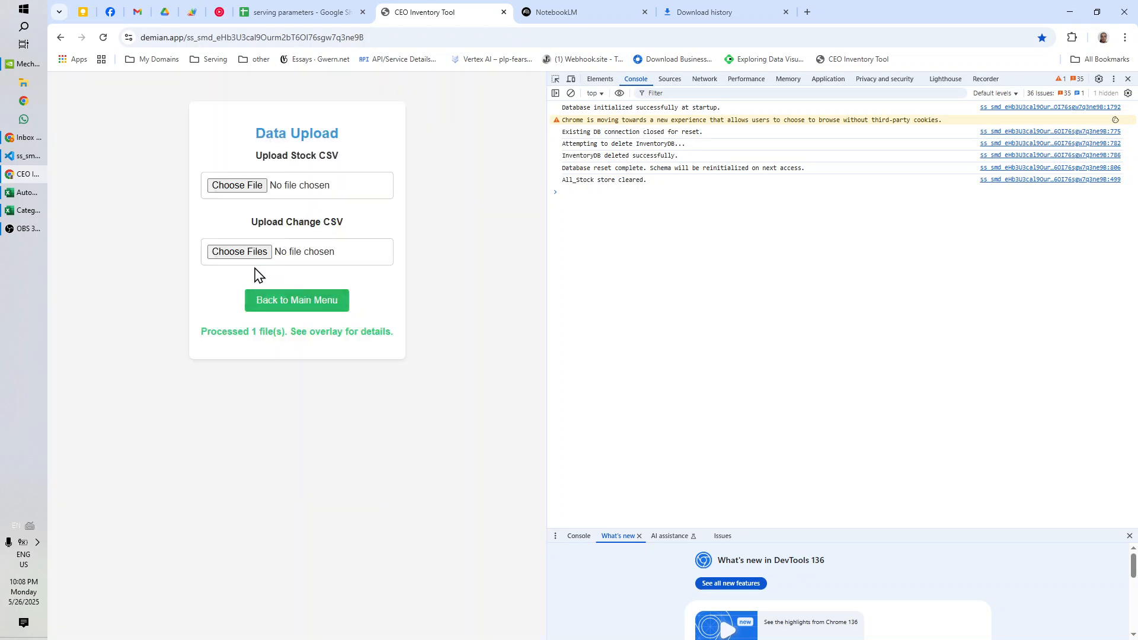
Upload all the change CSVs in the SmokeShop Change folder, from Inventory_Change 2023 0101_0107 through inventory_change_2024 0407_0413
left_click(249, 255)
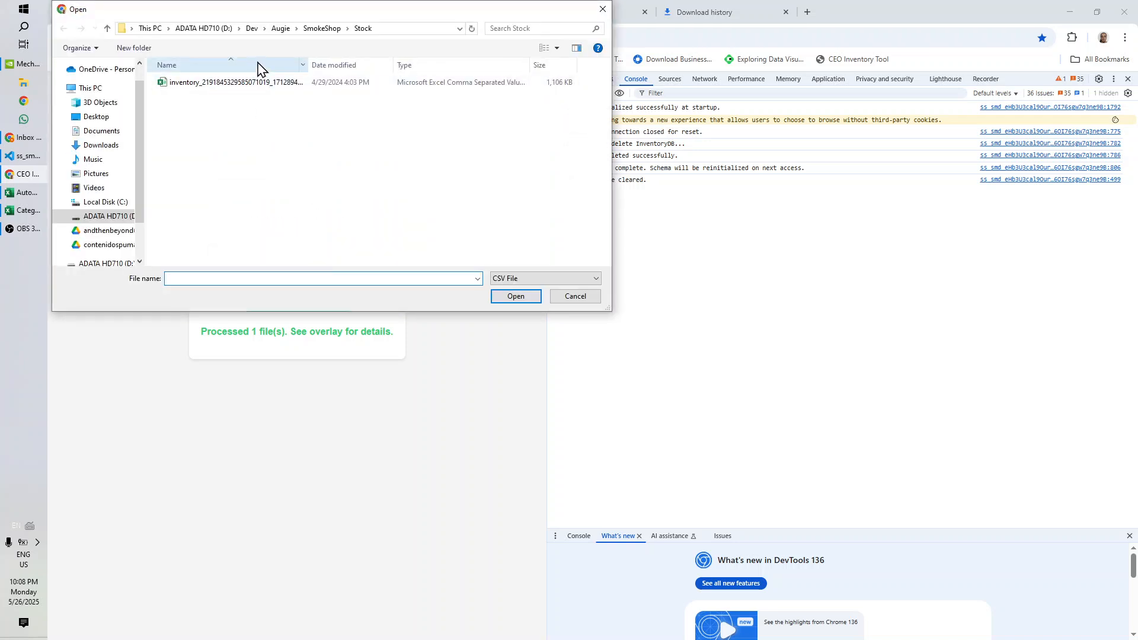
left_click(322, 28)
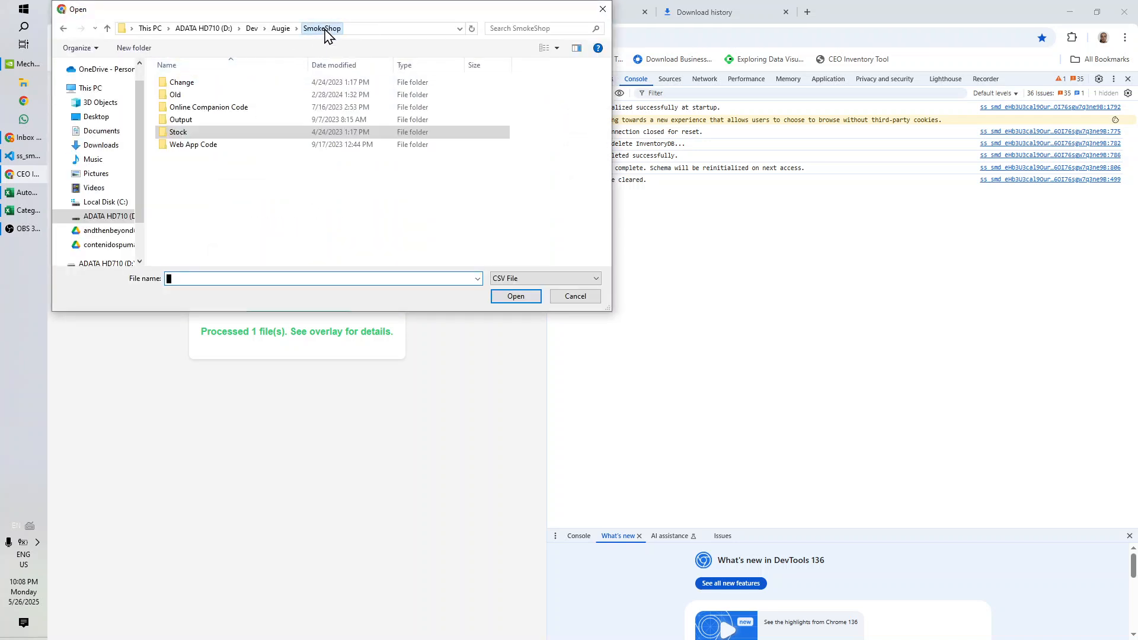
double_click(198, 84)
left_click(199, 95)
left_click(202, 83)
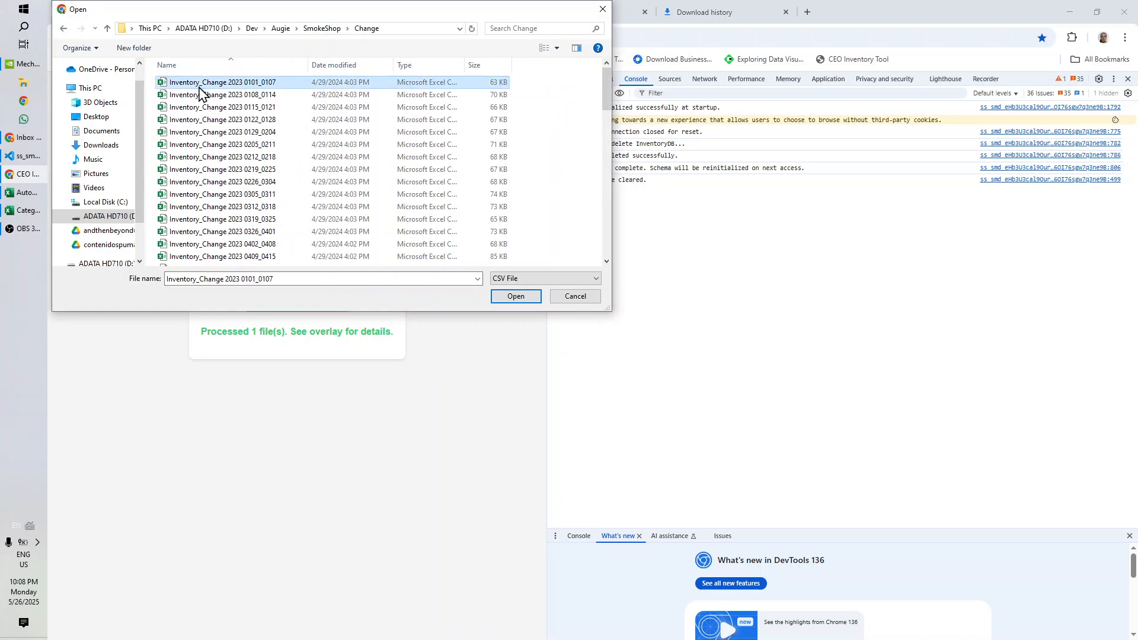
left_click_drag(604, 91, 589, 279)
left_click(313, 260, "shift")
scroll(420, 199, "up", 15)
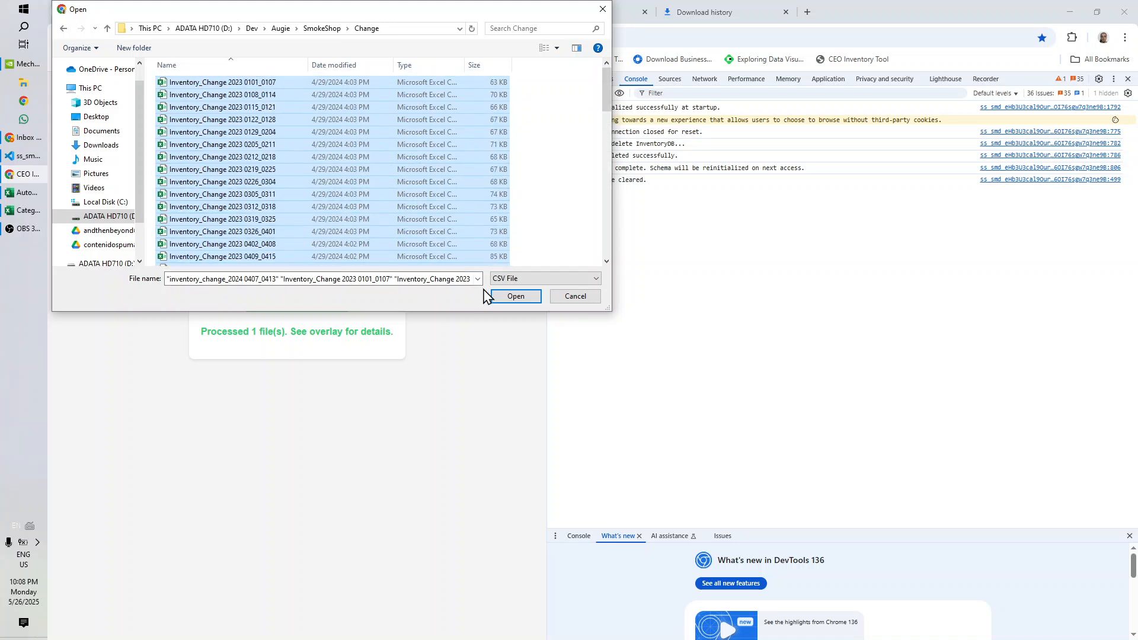
left_click(515, 296)
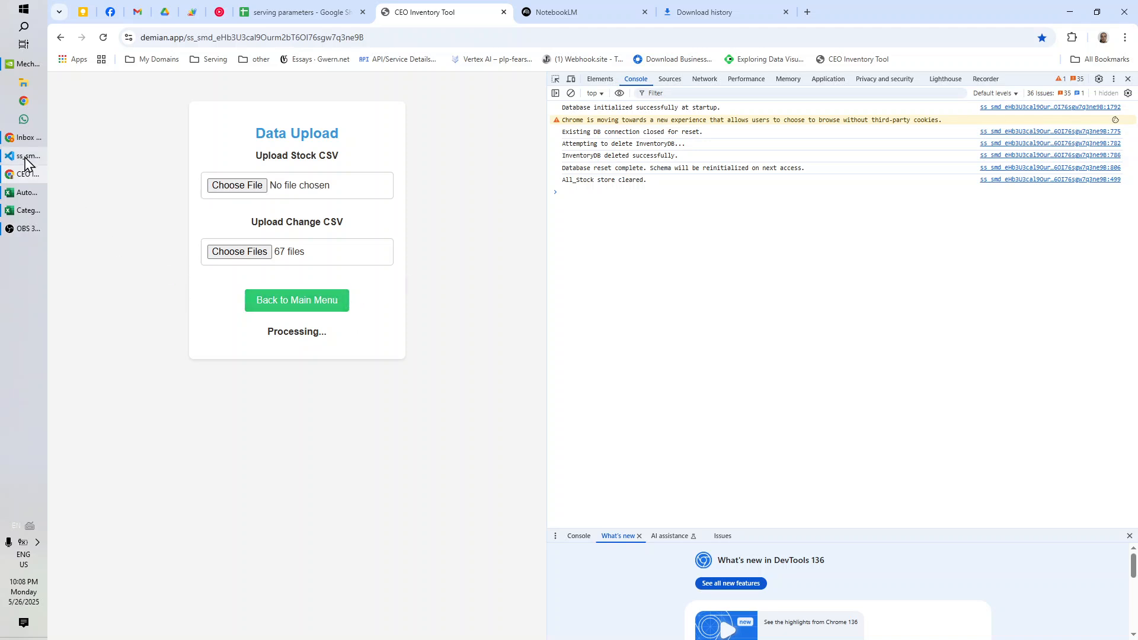
Switch to the Automated Inventory R15.5 workbook in Excel, examine the Data Automation form launched from the Start Here sheet, and close it
left_click(25, 192)
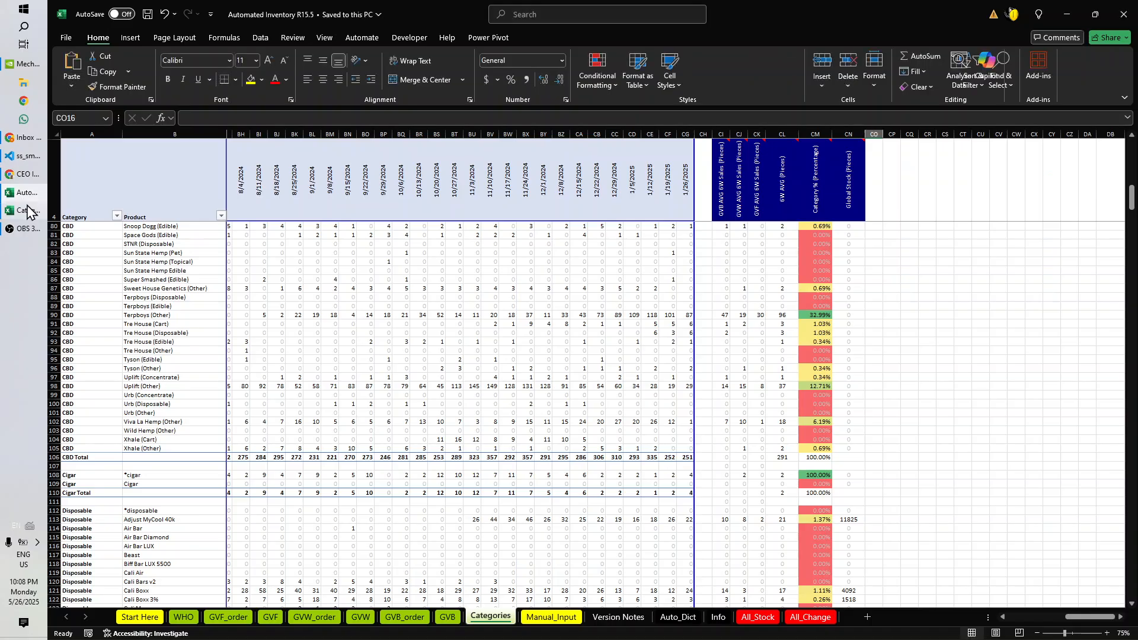
left_click(140, 617)
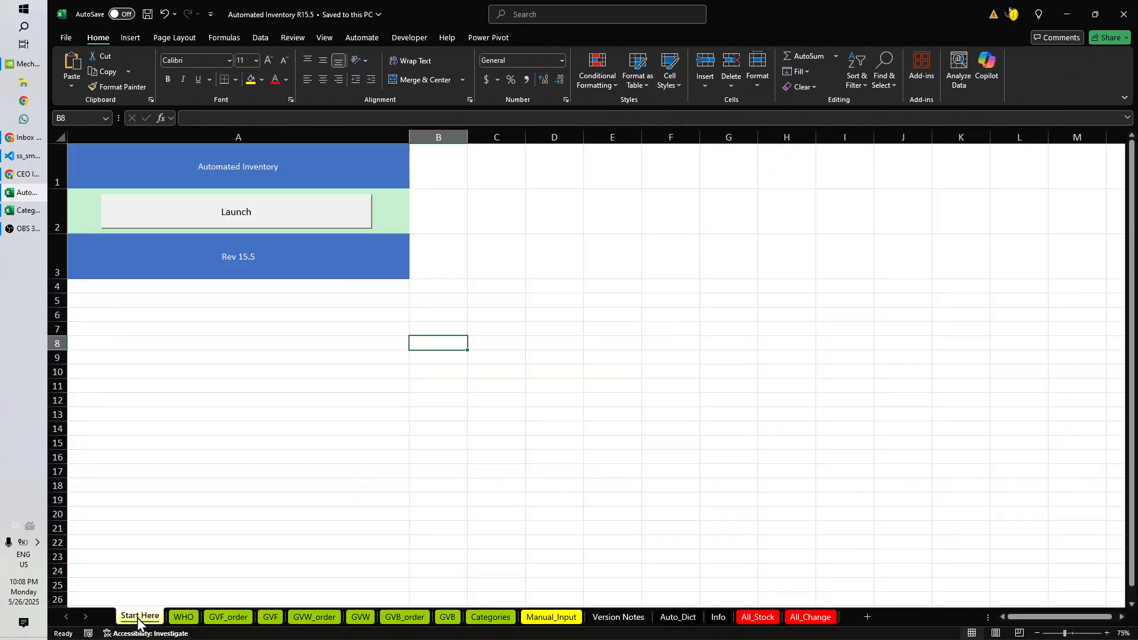
left_click(247, 224)
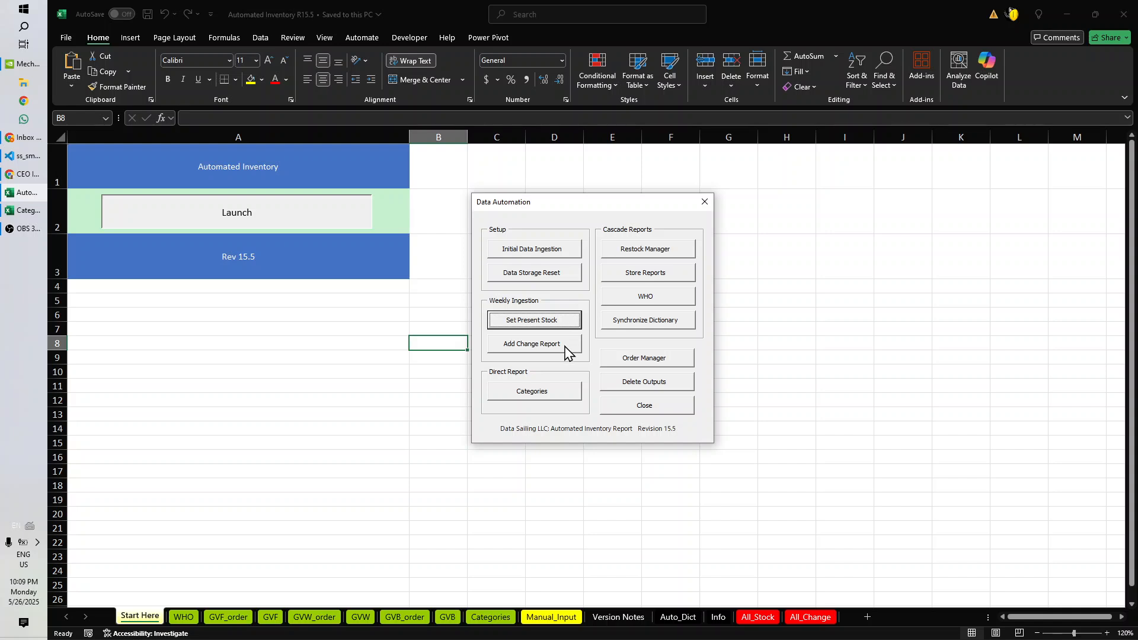
left_click(30, 176)
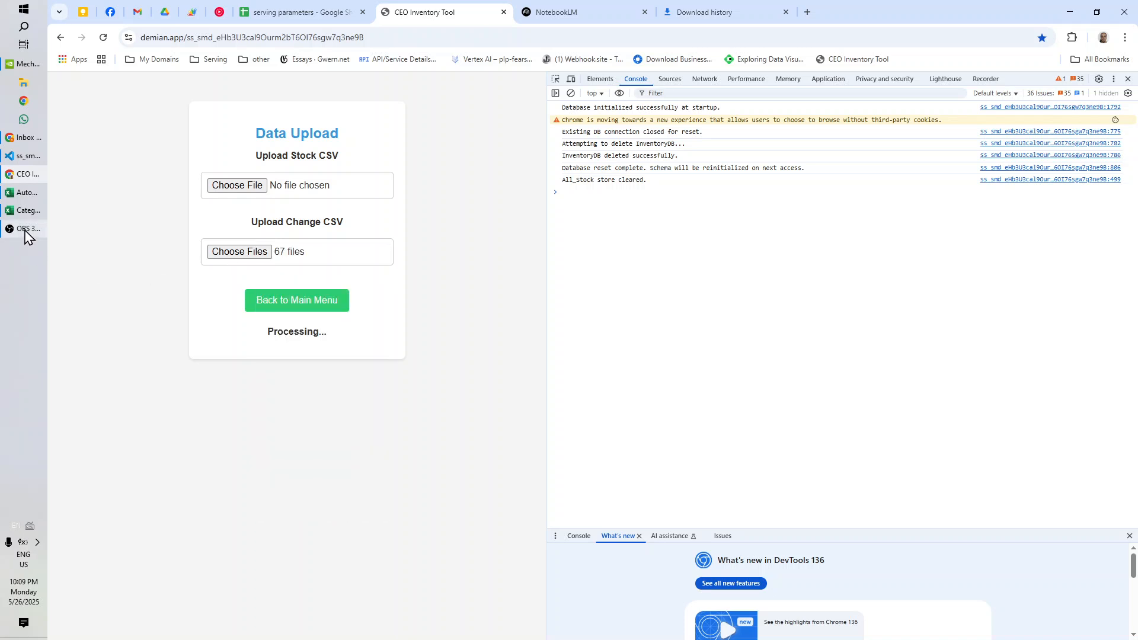
left_click(27, 200)
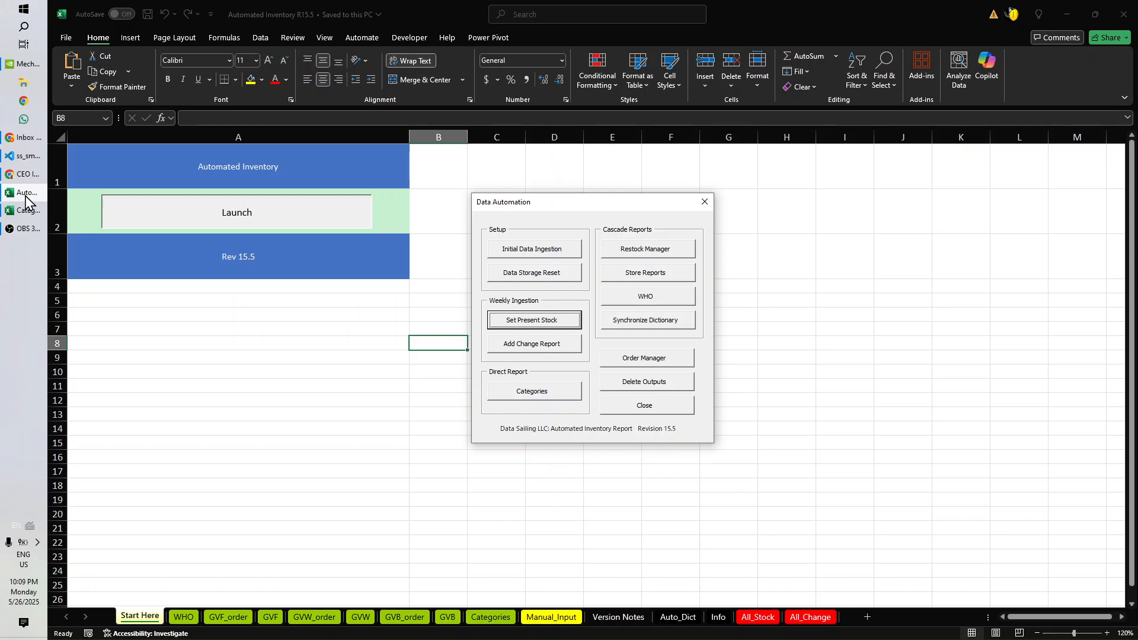
left_click(711, 206)
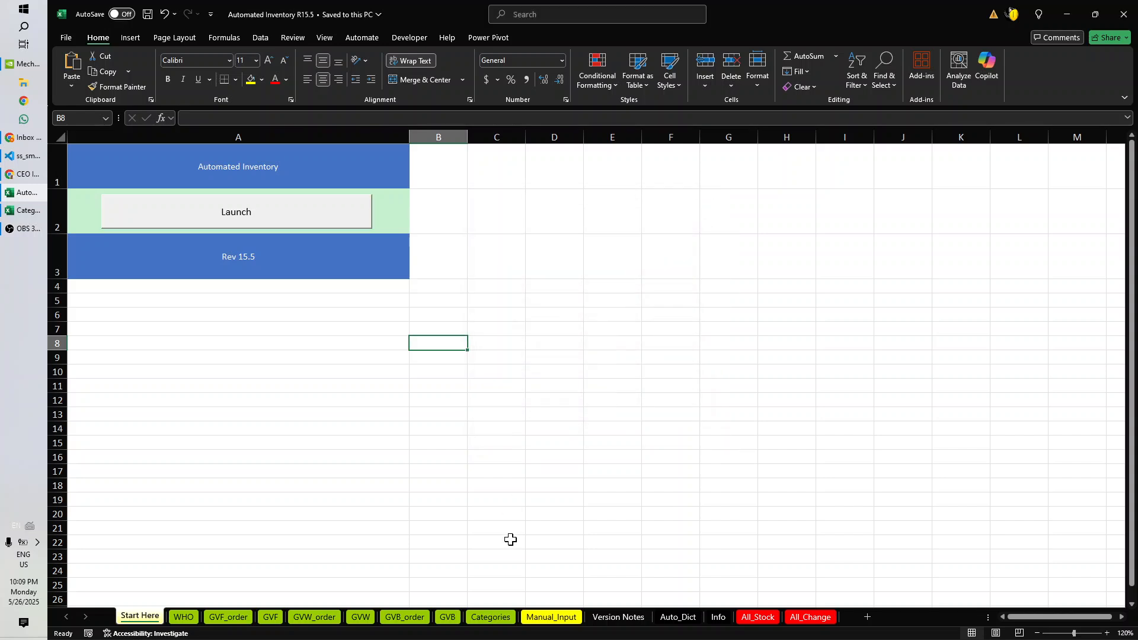
Examine the Categories sheet from its first rows, including the weekly sales, six-week average, category percentage and global stock columns
left_click(493, 618)
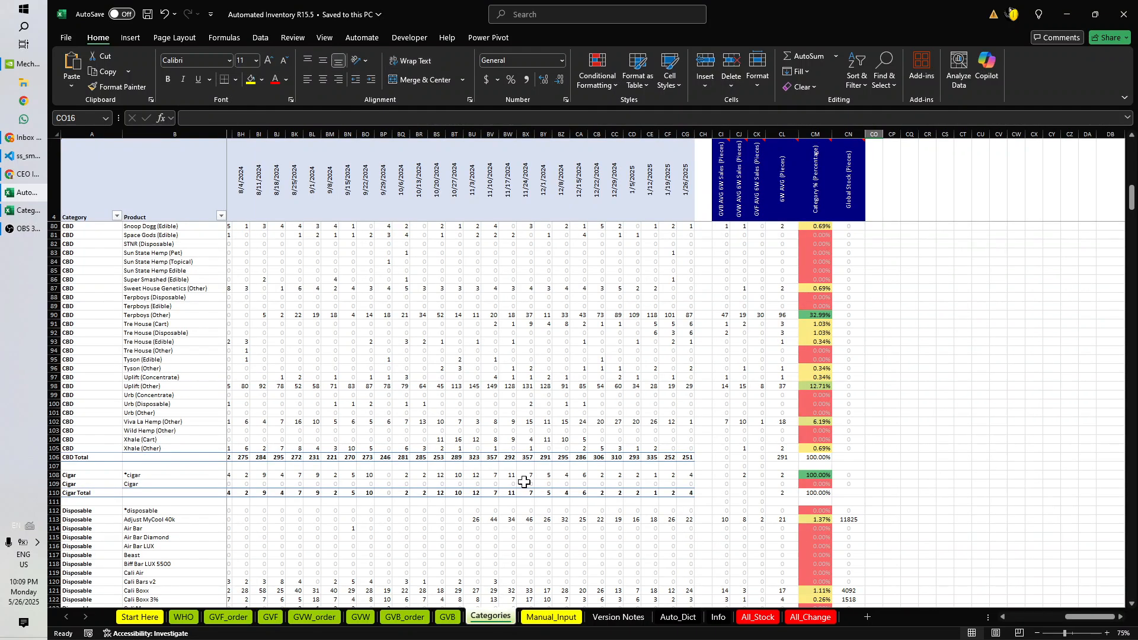
left_click(478, 358)
scroll(481, 363, "up", 4)
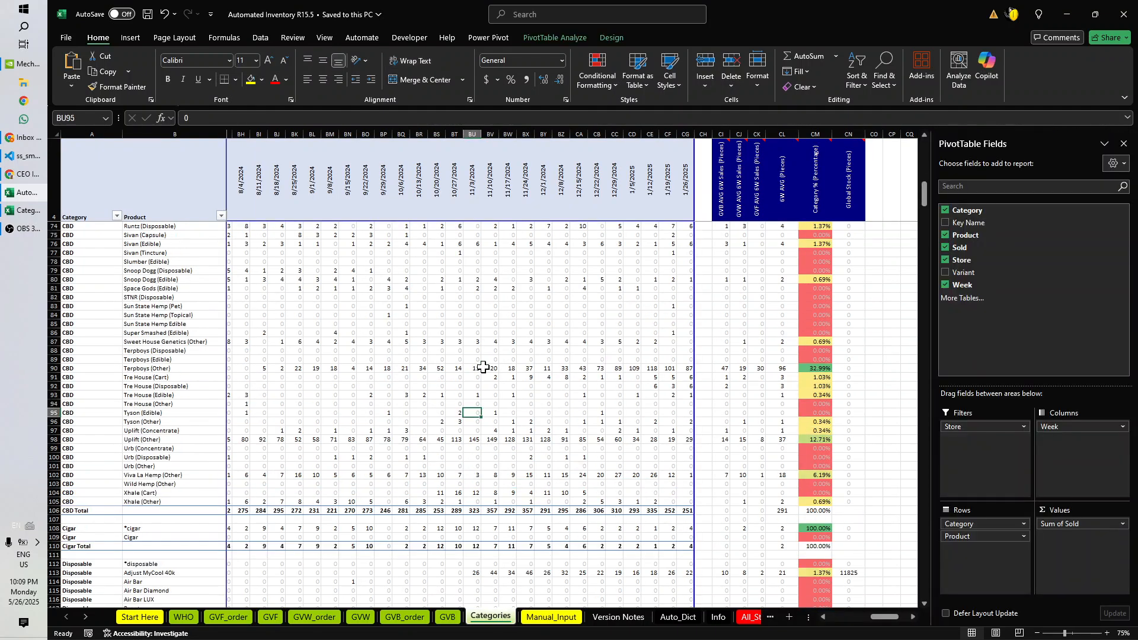
scroll(483, 367, "up", 14)
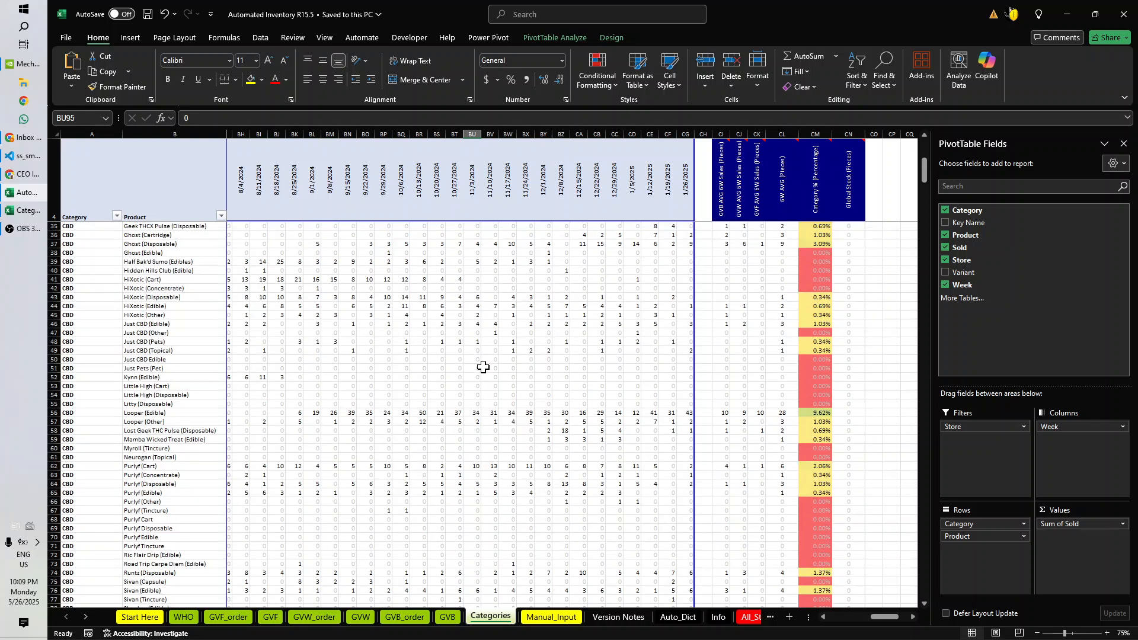
scroll(483, 367, "up", 7)
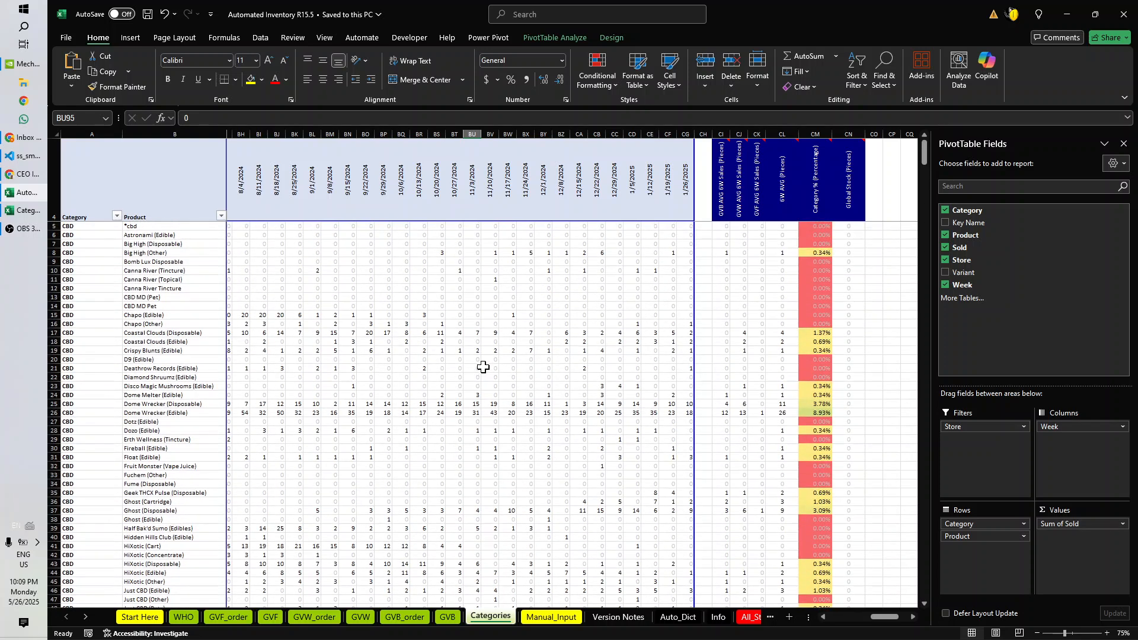
left_click(331, 332)
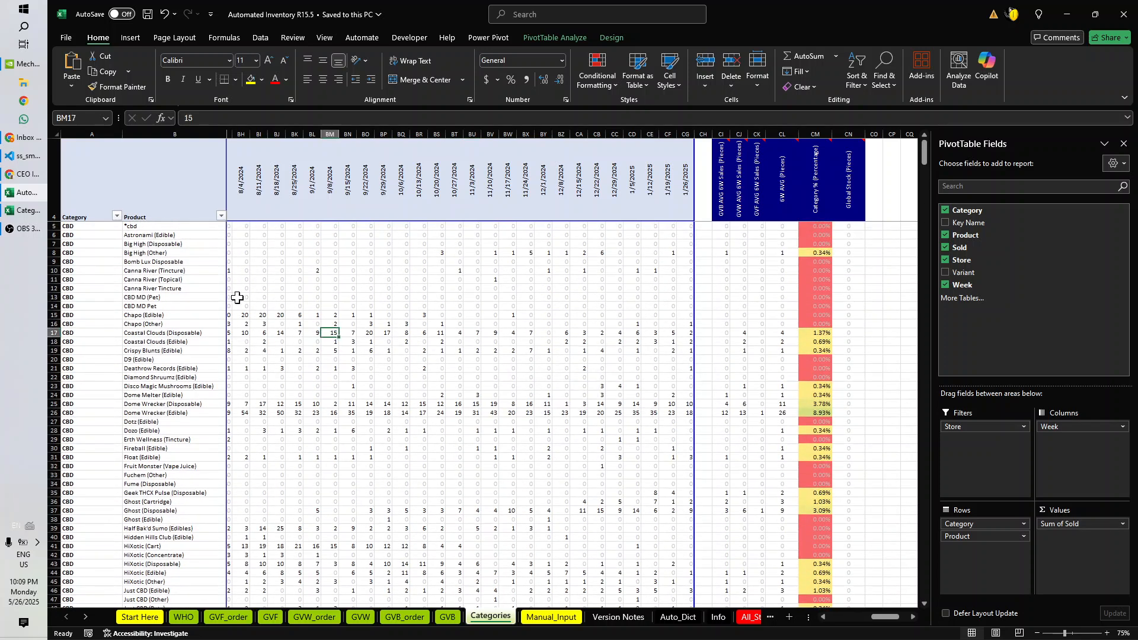
left_click(107, 279)
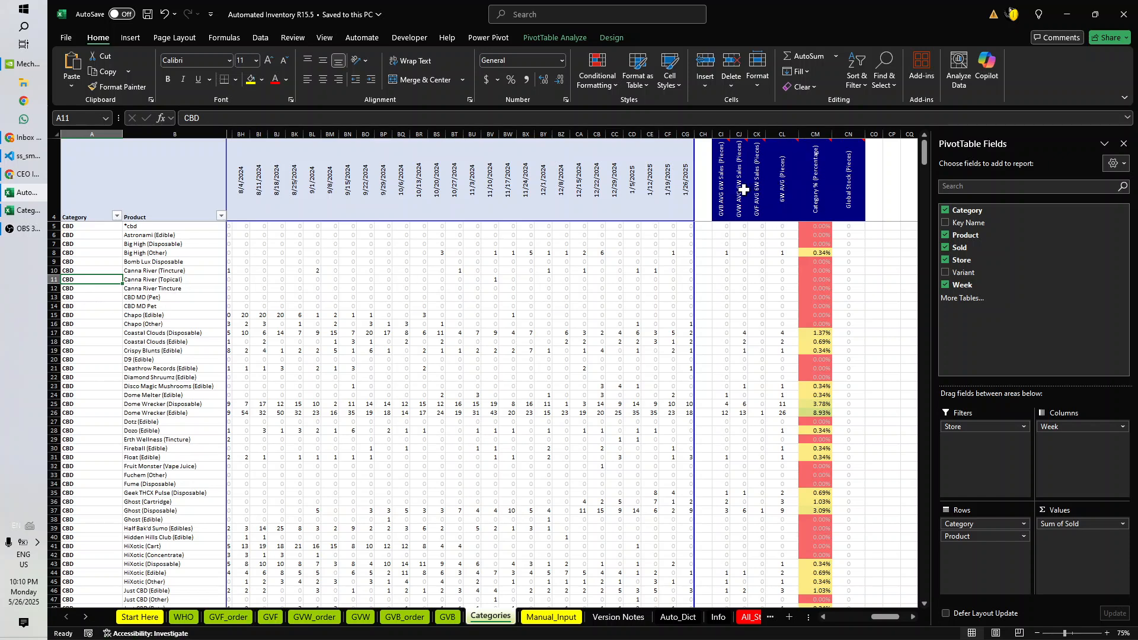
mouse_move(786, 200)
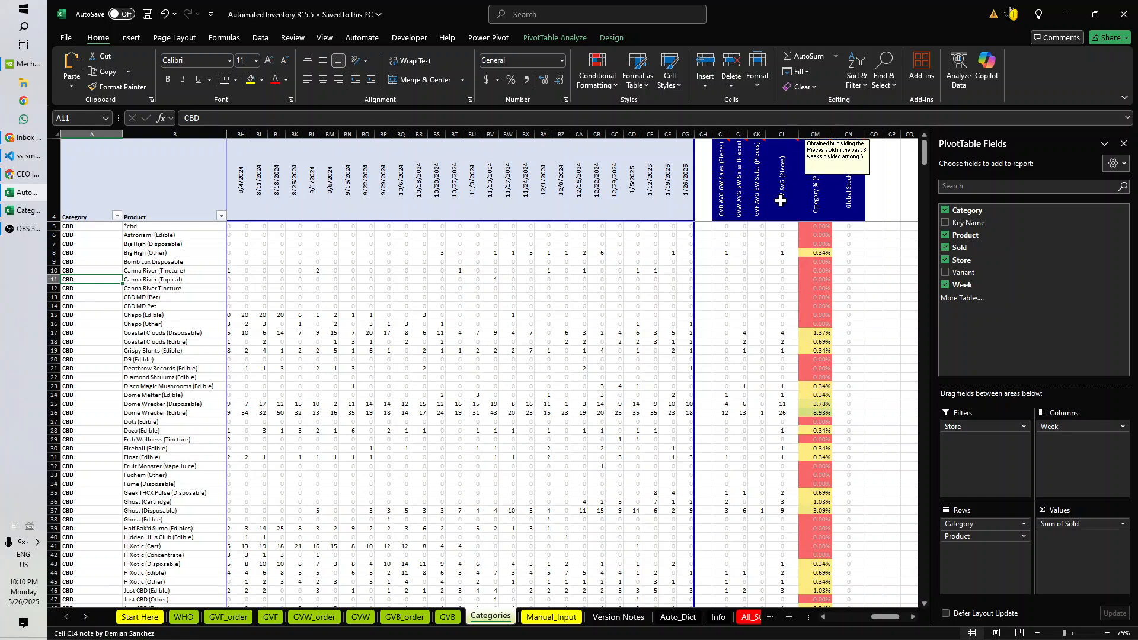
mouse_move(841, 199)
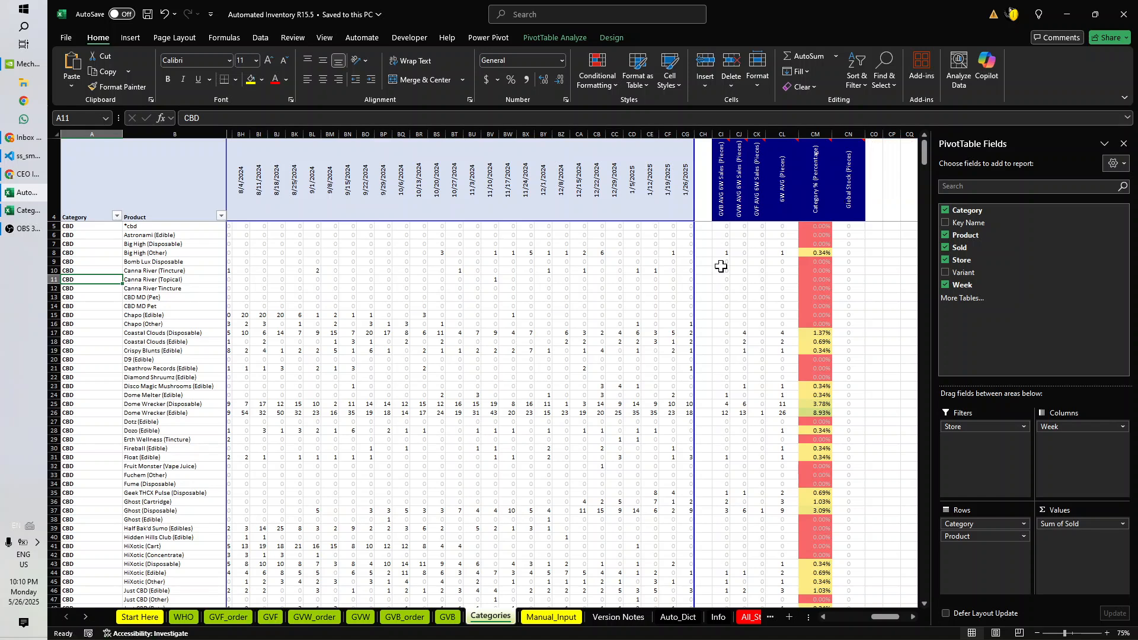
Switch back to the CEO Inventory Tool in Chrome, close the developer tools and review the change file processing results to the end
left_click(23, 174)
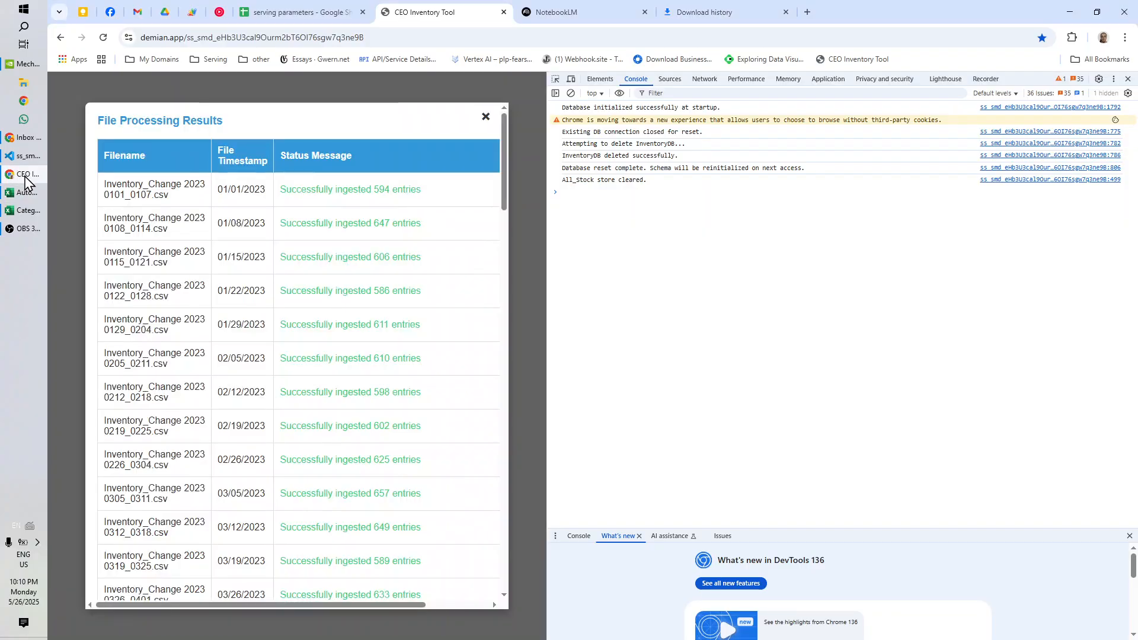
left_click(1128, 80)
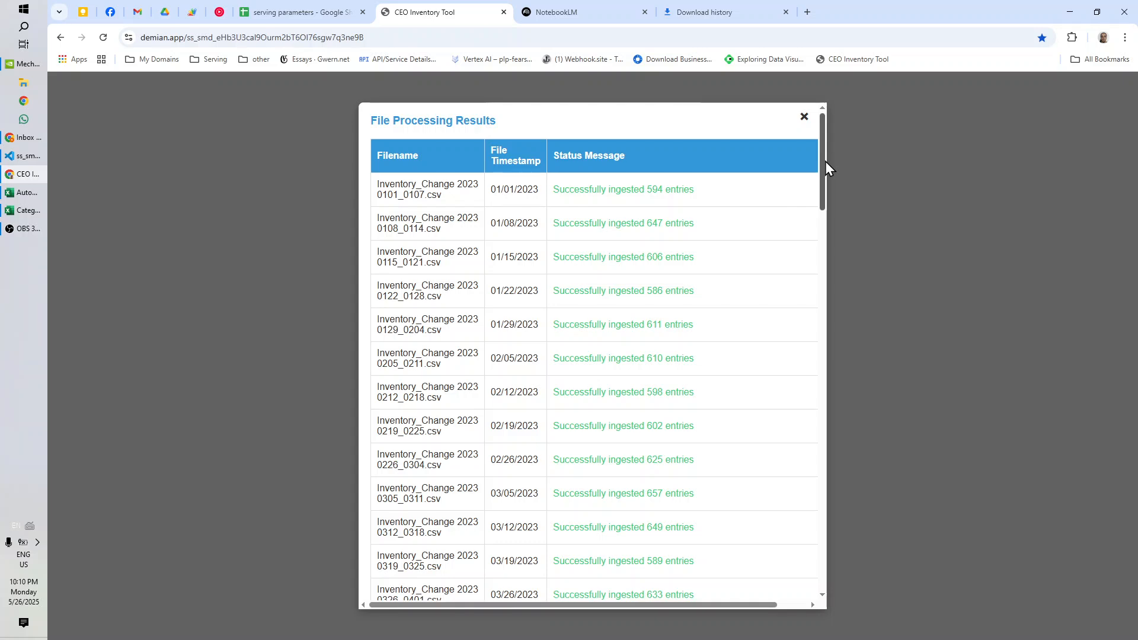
left_click_drag(822, 163, 793, 547)
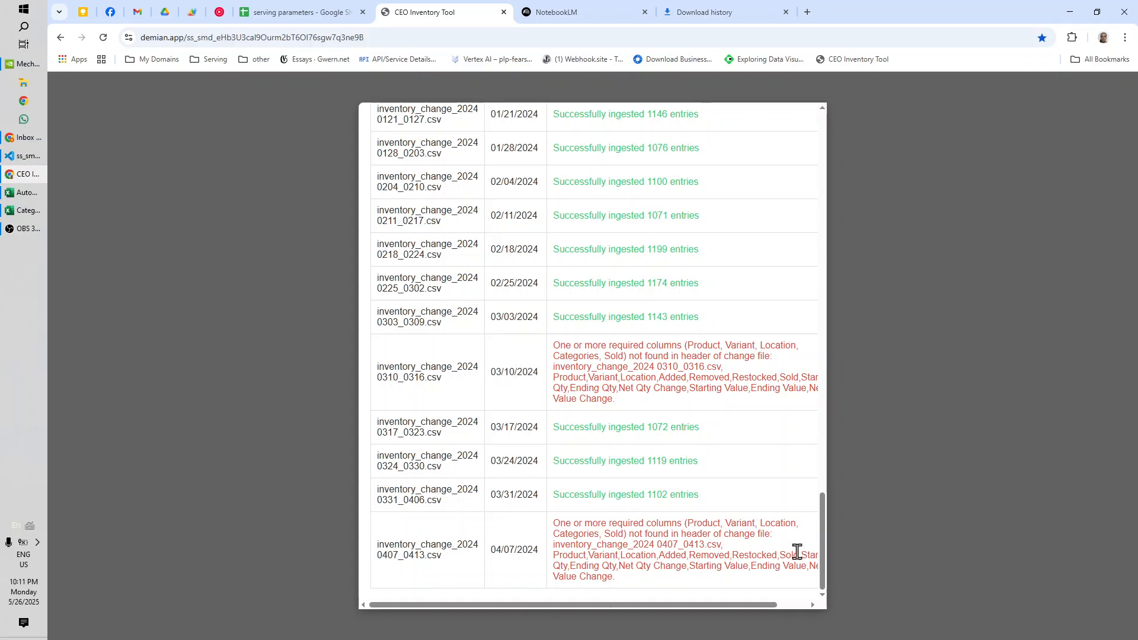
Return to the start of the file processing results, close them and go back to the main menu
left_click_drag(823, 549, 835, 115)
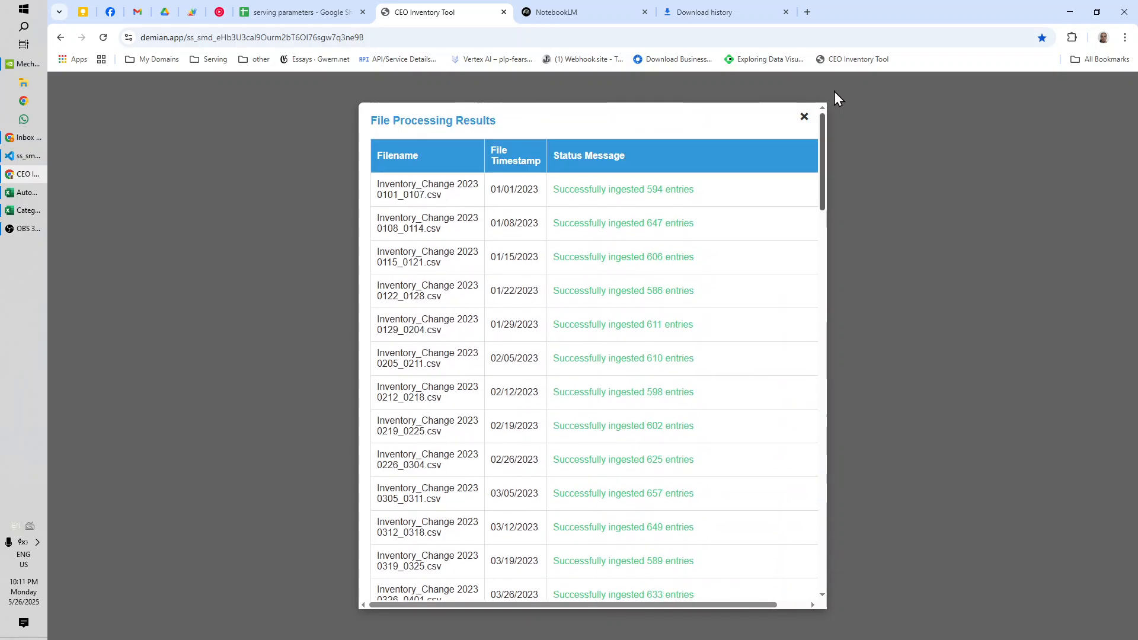
left_click(804, 118)
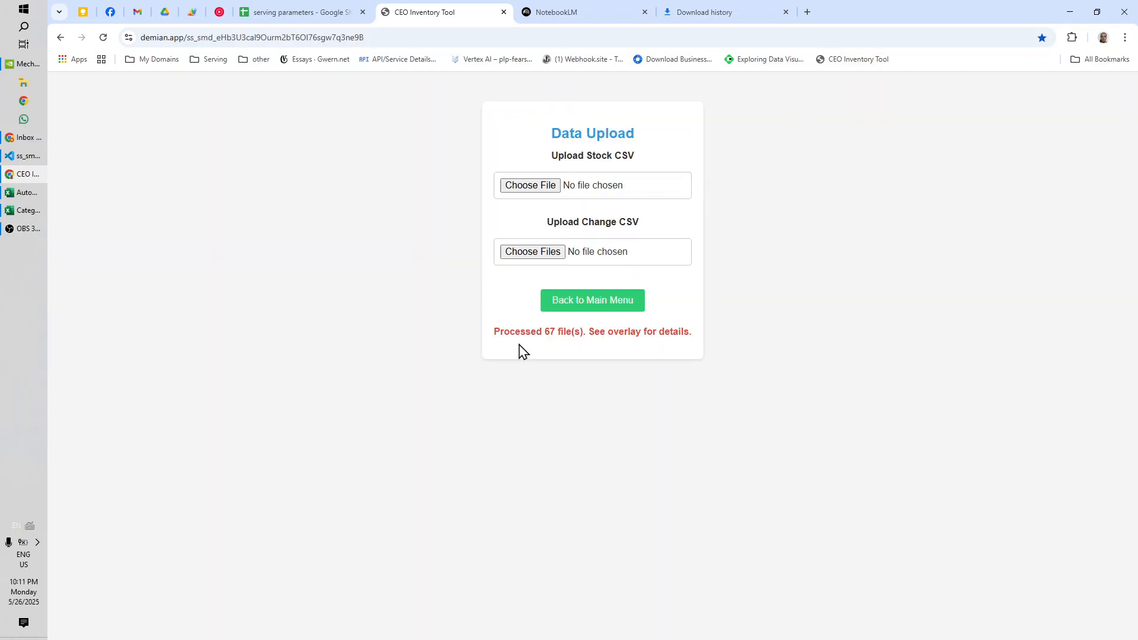
left_click(622, 307)
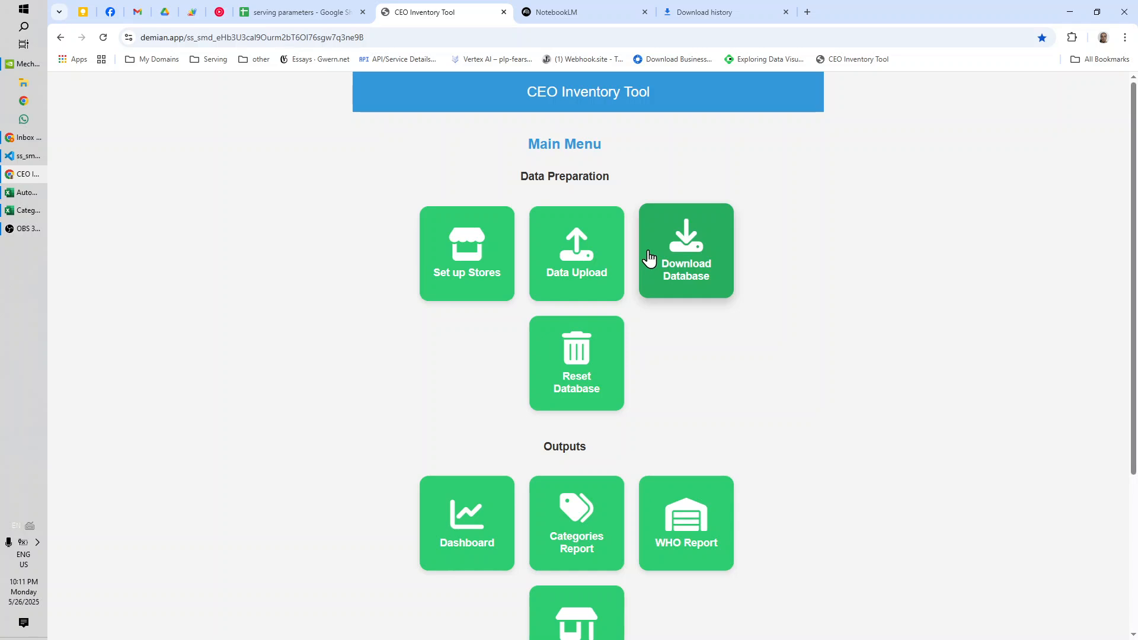
Generate and download the Categories Report from the CEO Inventory Tool
right_click(516, 145)
left_click(336, 385)
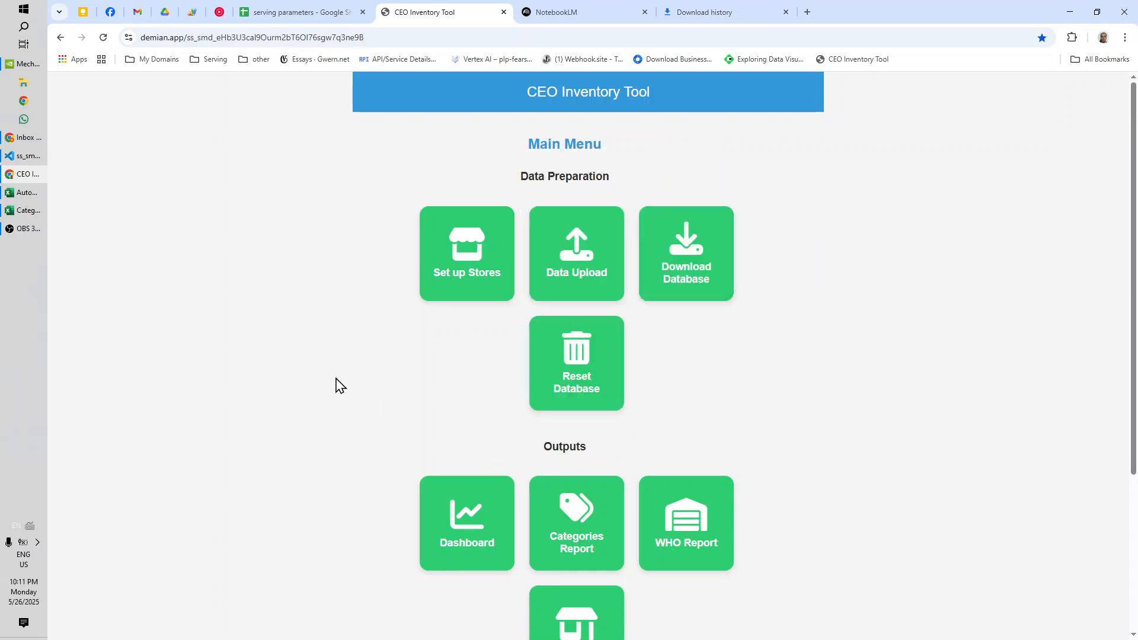
left_click(586, 527)
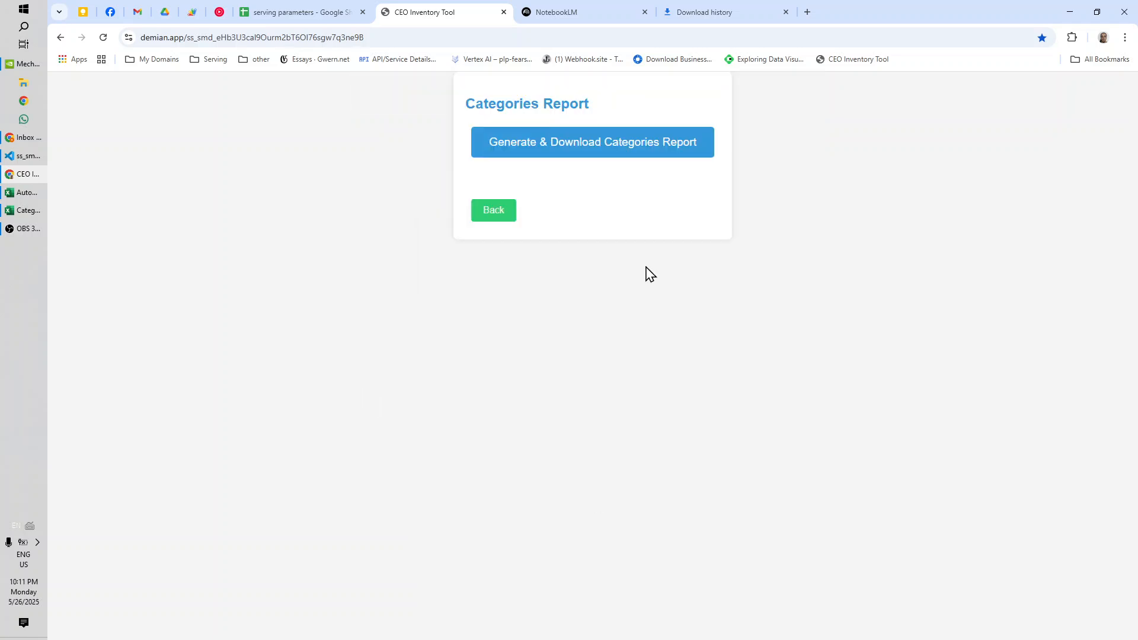
left_click(640, 153)
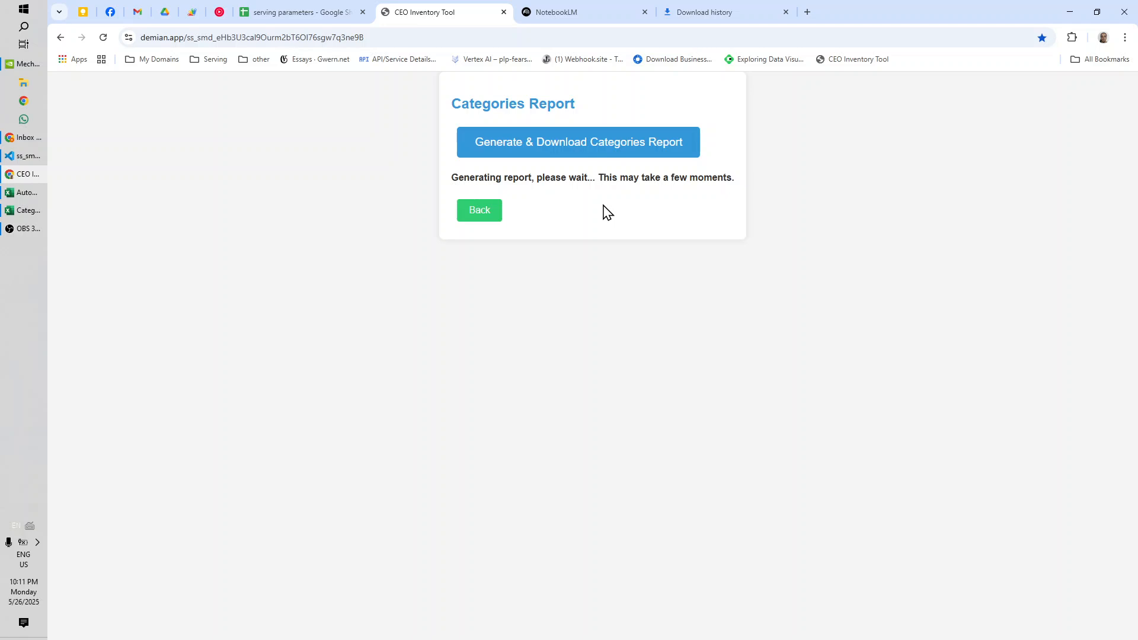
Switch to the Categories_Report (1) workbook in Excel and examine its columns from Category and Product through weekly sales to the store change percentages
mouse_move(22, 198)
left_click(5, 196)
left_click(20, 211)
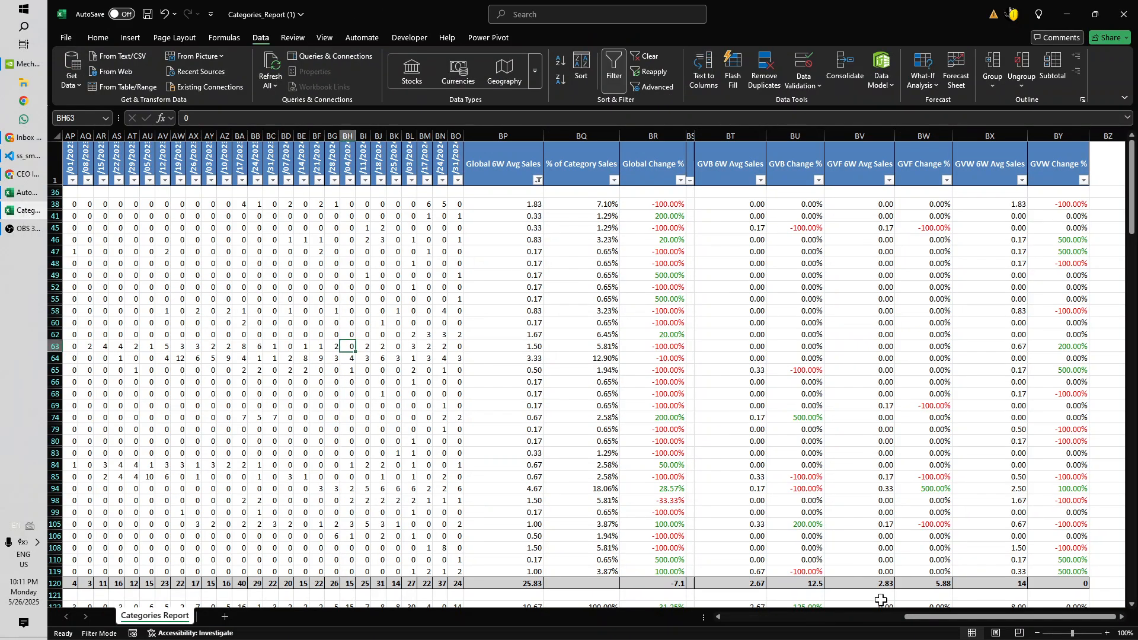
left_click_drag(940, 617, 758, 617)
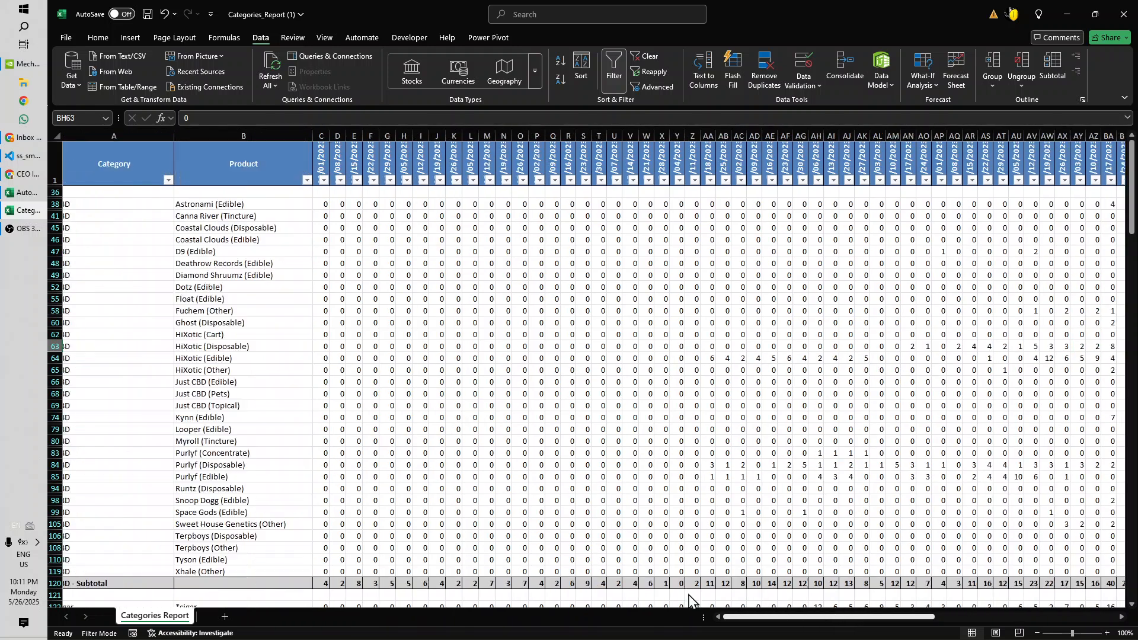
left_click_drag(868, 617, 301, 610)
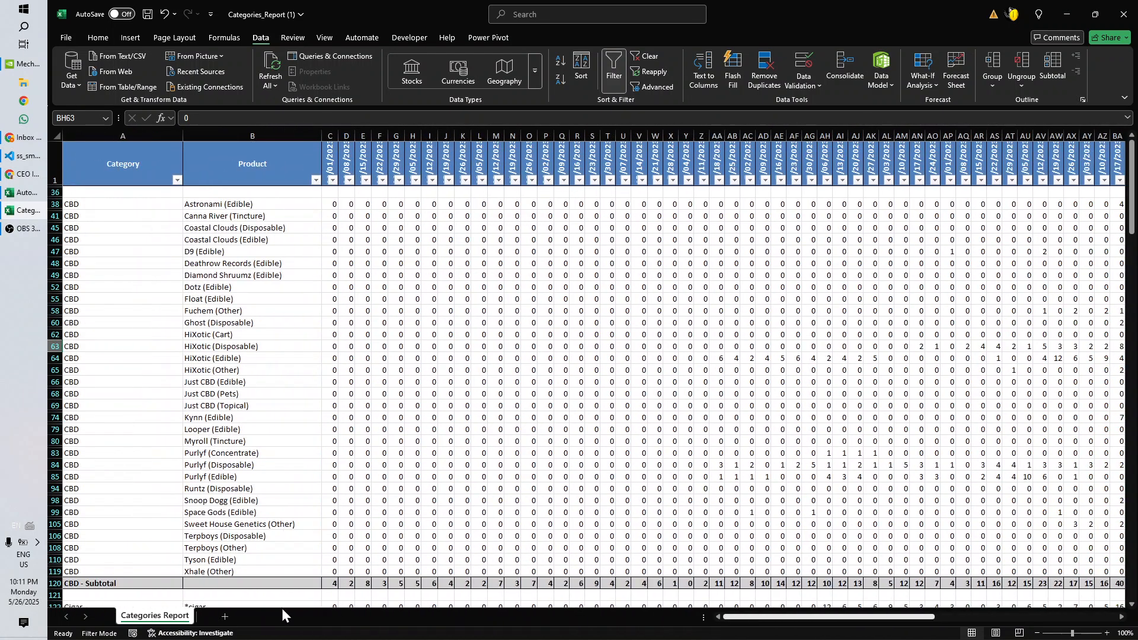
left_click_drag(223, 606, 346, 615)
left_click_drag(224, 620, 272, 203)
left_click(459, 289)
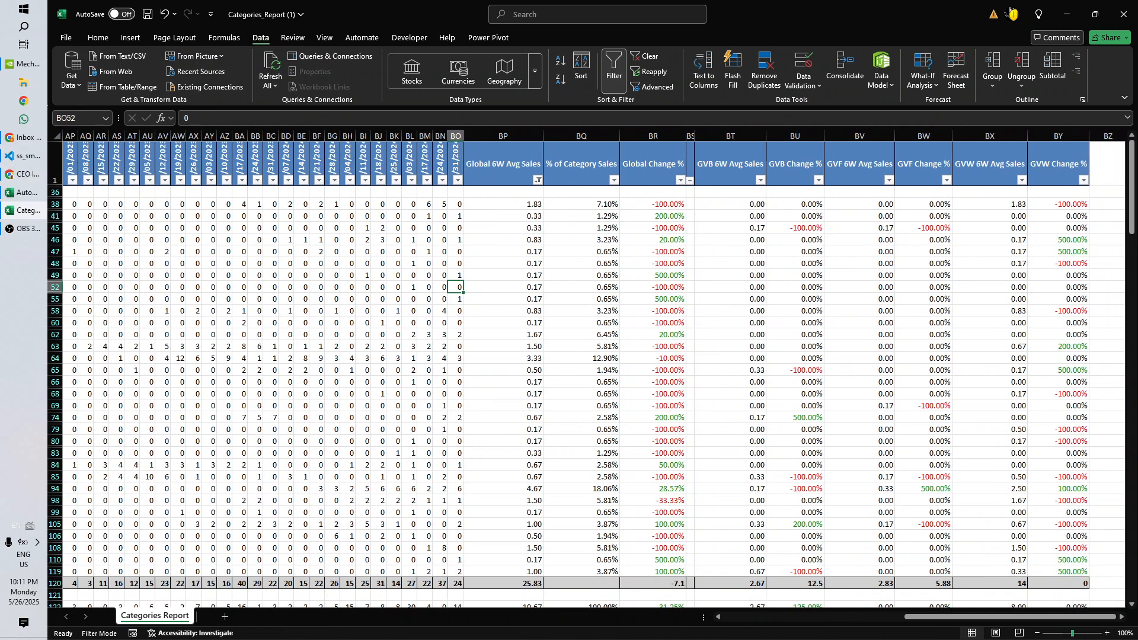
left_click_drag(1055, 619, 439, 593)
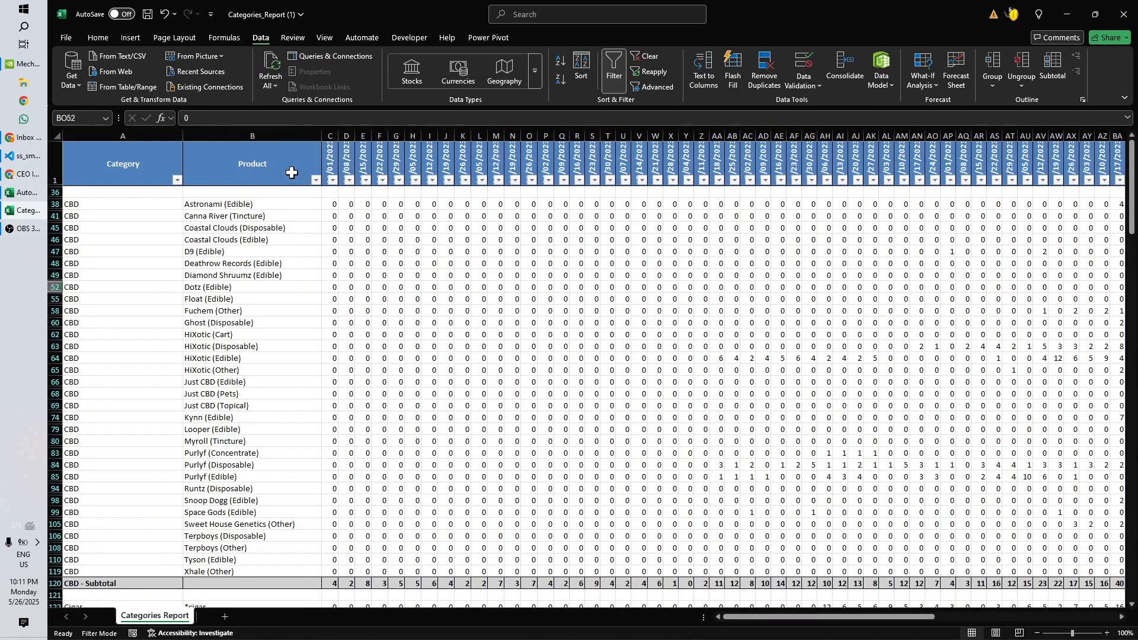
Examine the Category and Product columns and the category subtotal rows, including CBD and Cigar, down through the Vape groups and back
left_click(265, 161)
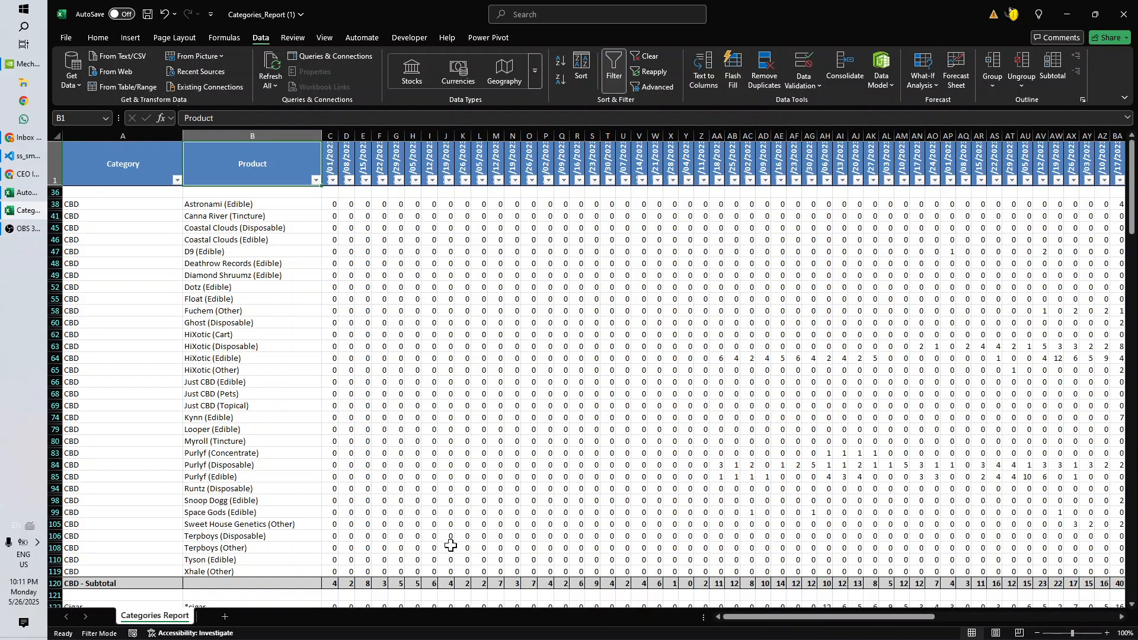
left_click(162, 267)
scroll(161, 386, "down", 1)
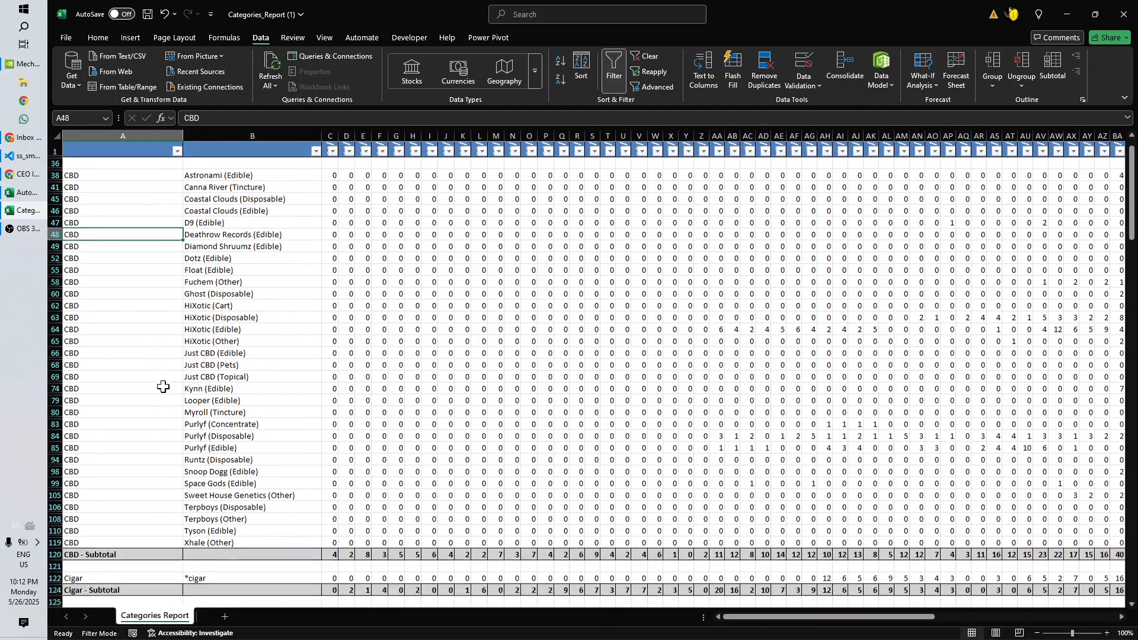
left_click(209, 560)
left_click(125, 549)
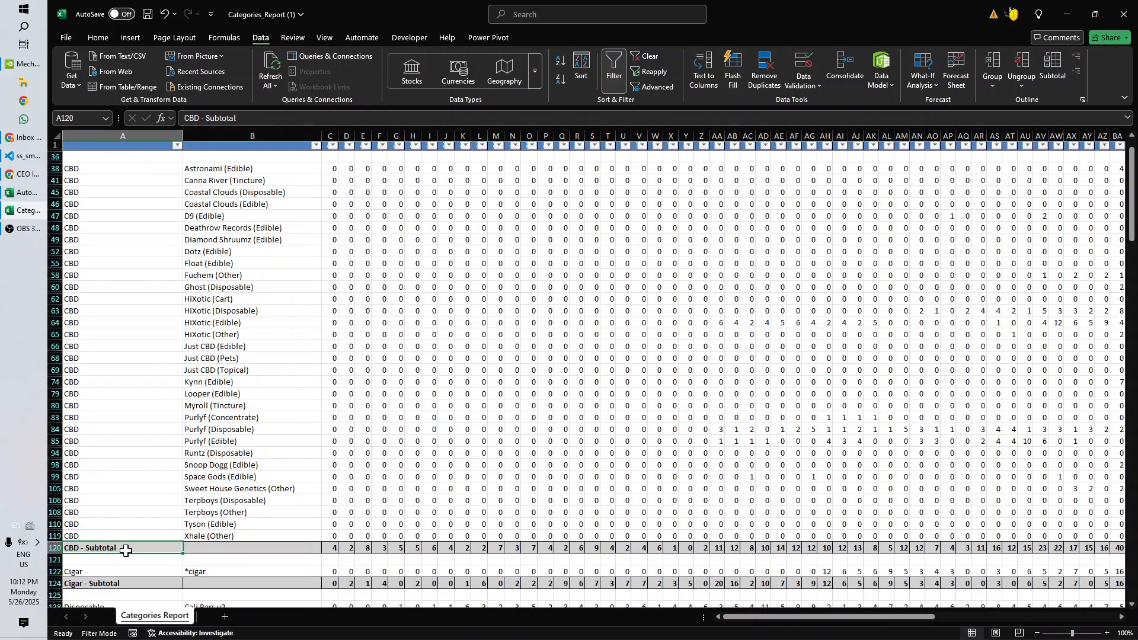
scroll(165, 548, "down", 7)
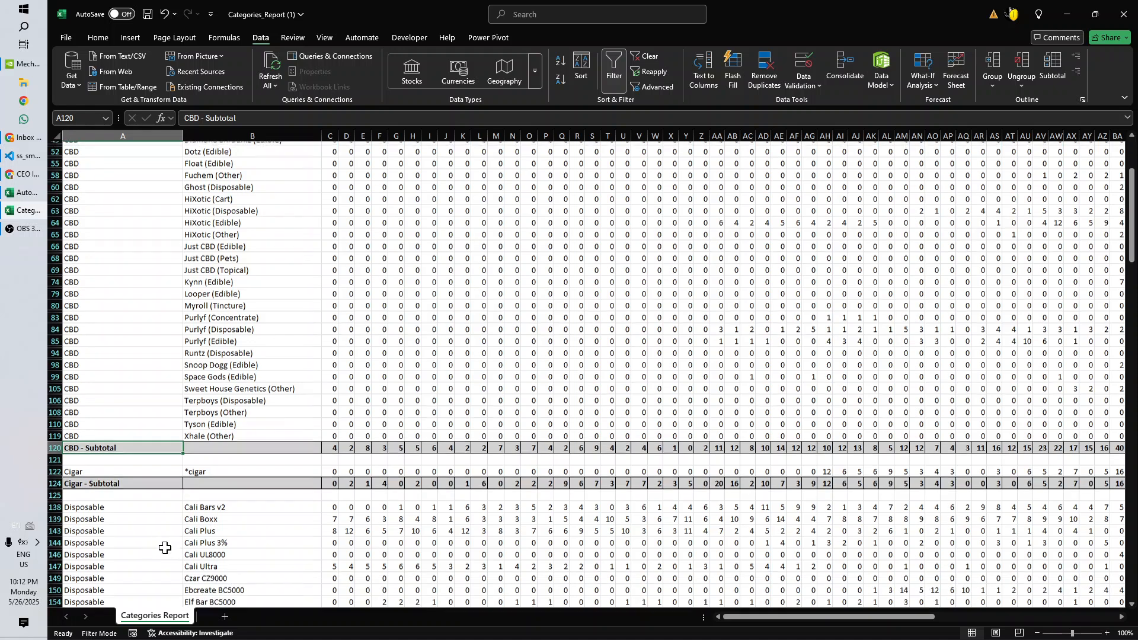
left_click(158, 465)
scroll(390, 501, "down", 20)
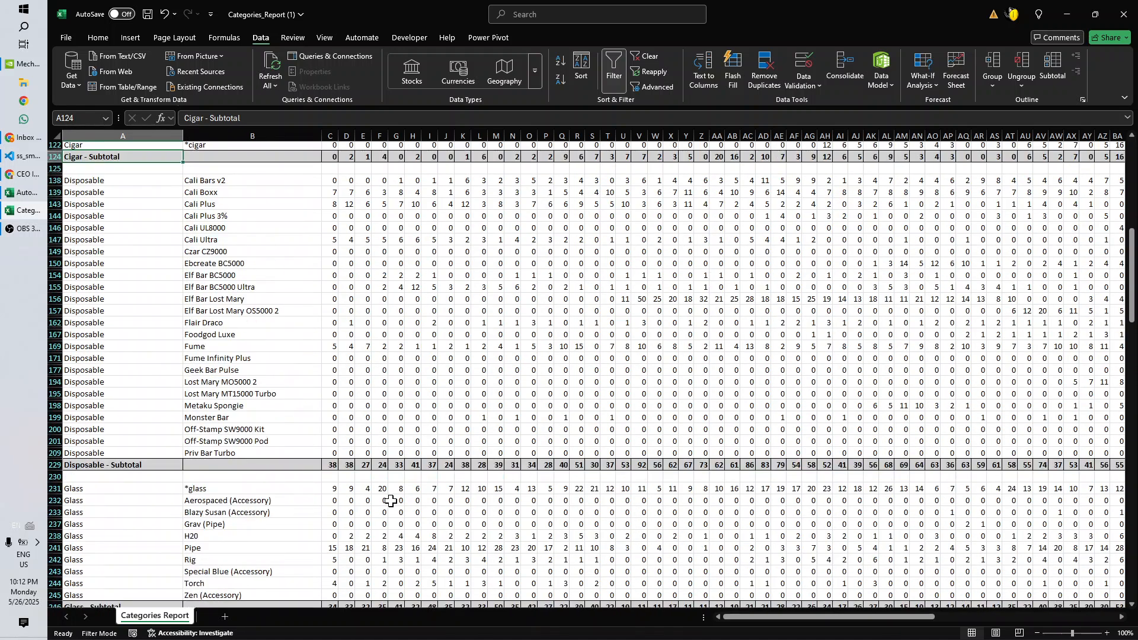
scroll(391, 501, "down", 5)
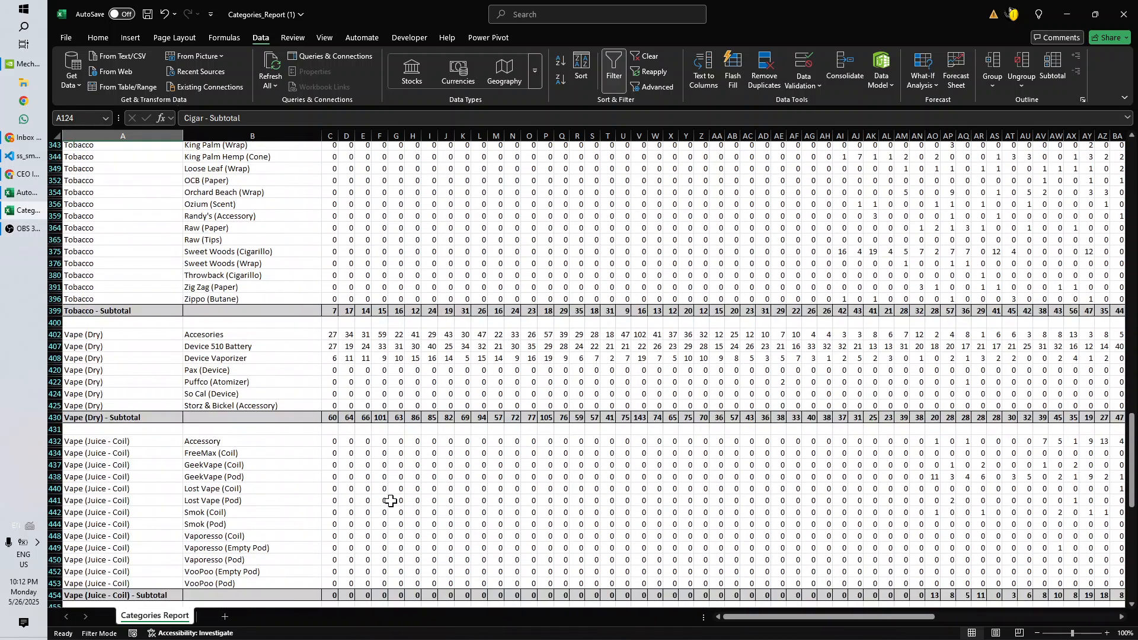
scroll(732, 488, "up", 20)
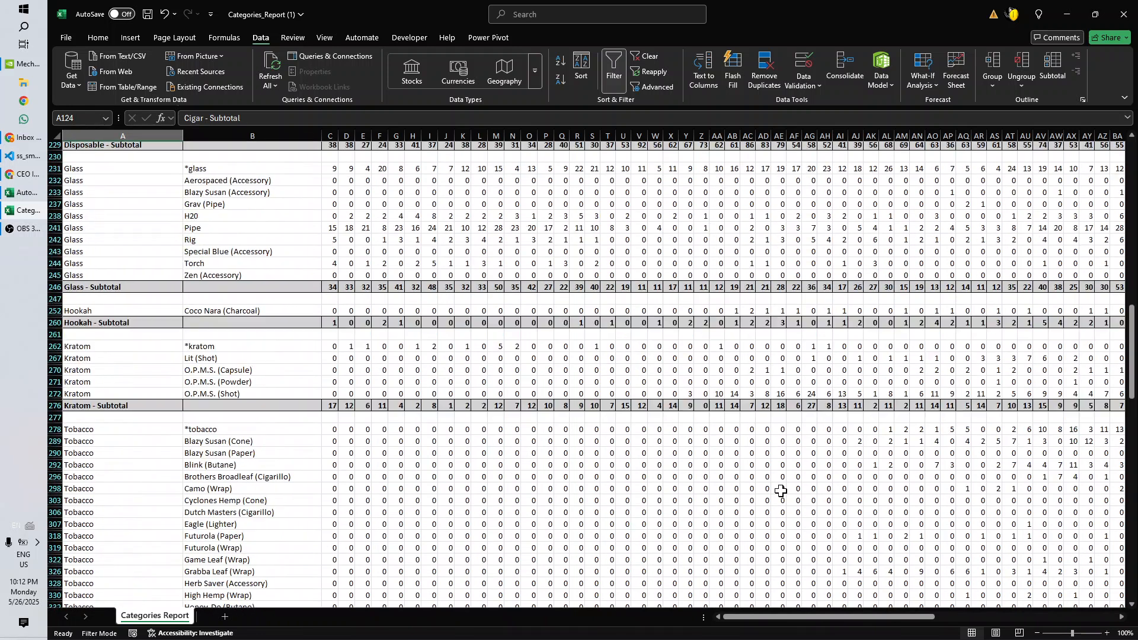
scroll(781, 491, "up", 7)
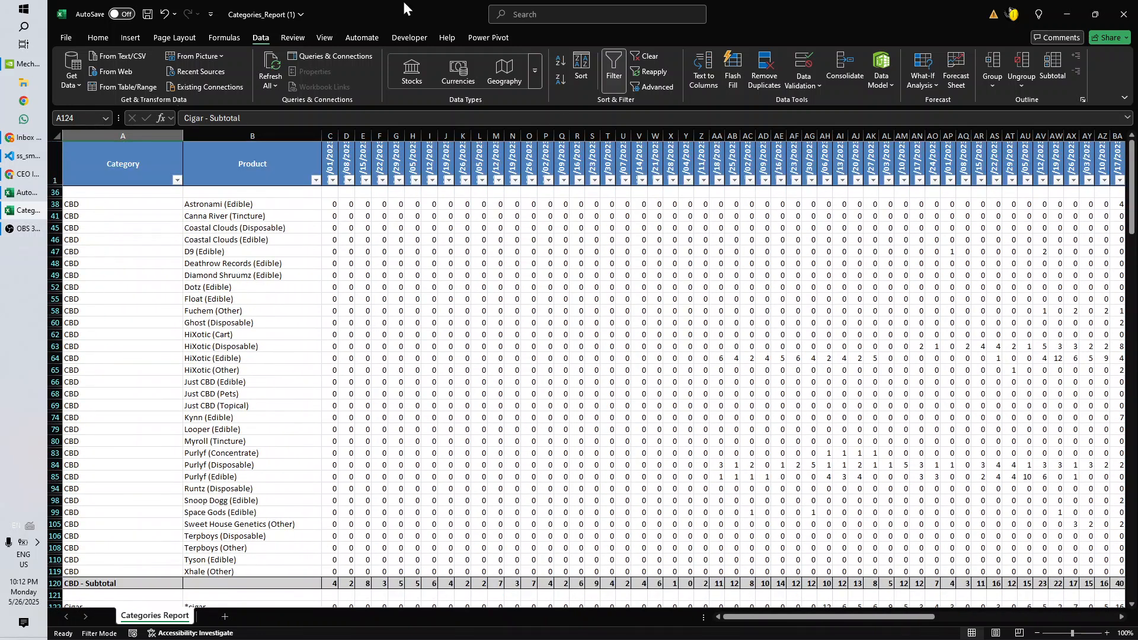
Examine the Global 6W Avg Sales column from the first CBD product down through the other categories, and return to the header
left_click_drag(844, 618, 1002, 618)
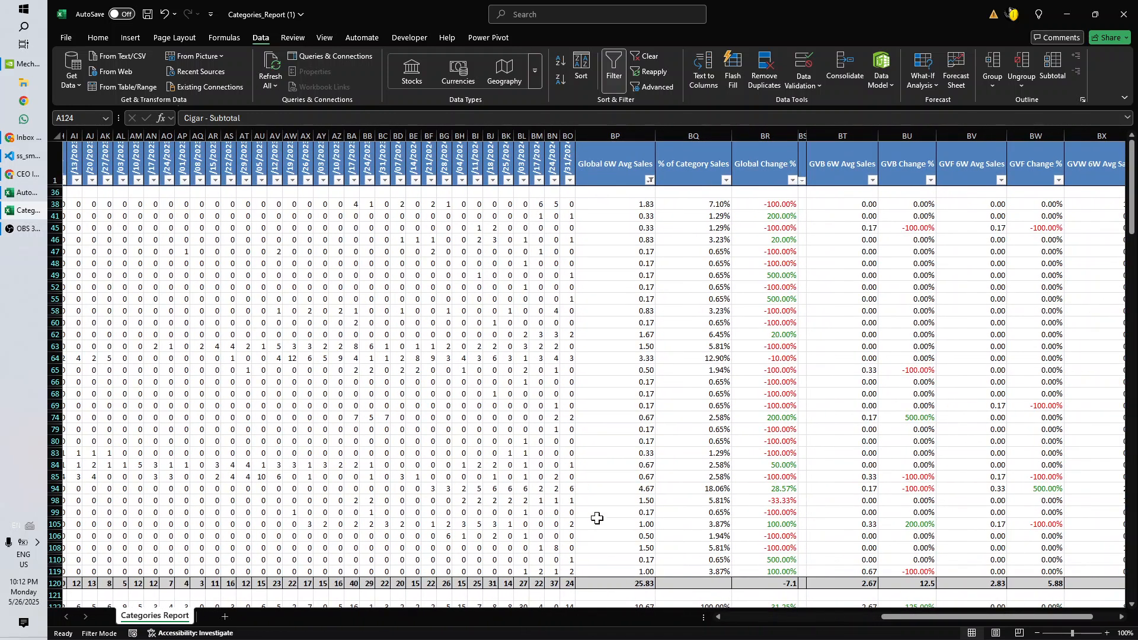
left_click(613, 203)
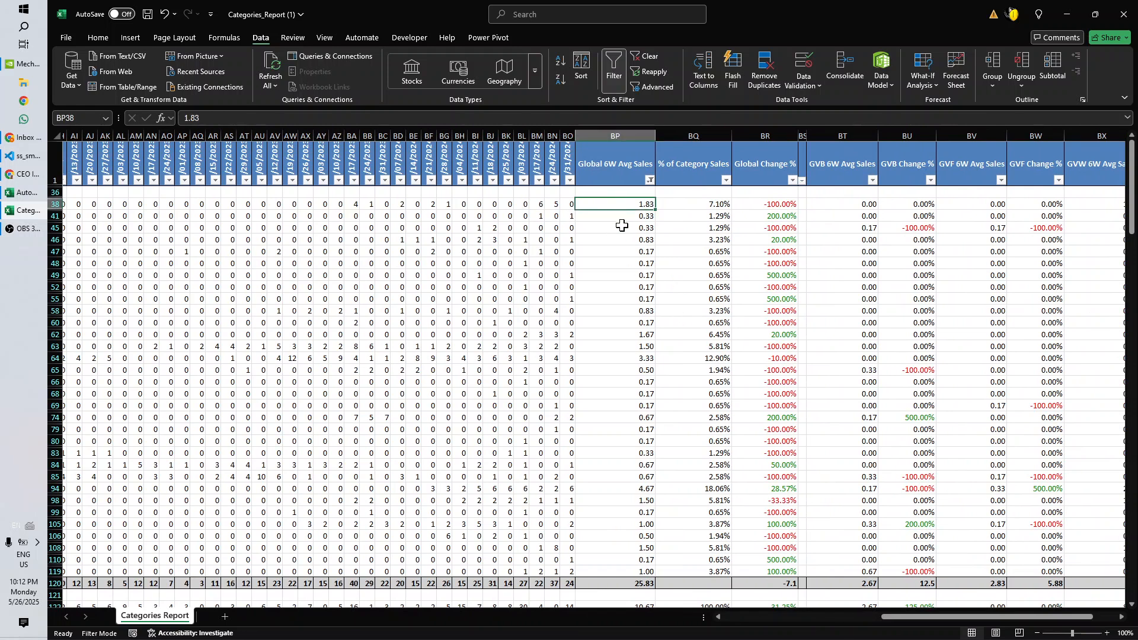
scroll(641, 492, "down", 15)
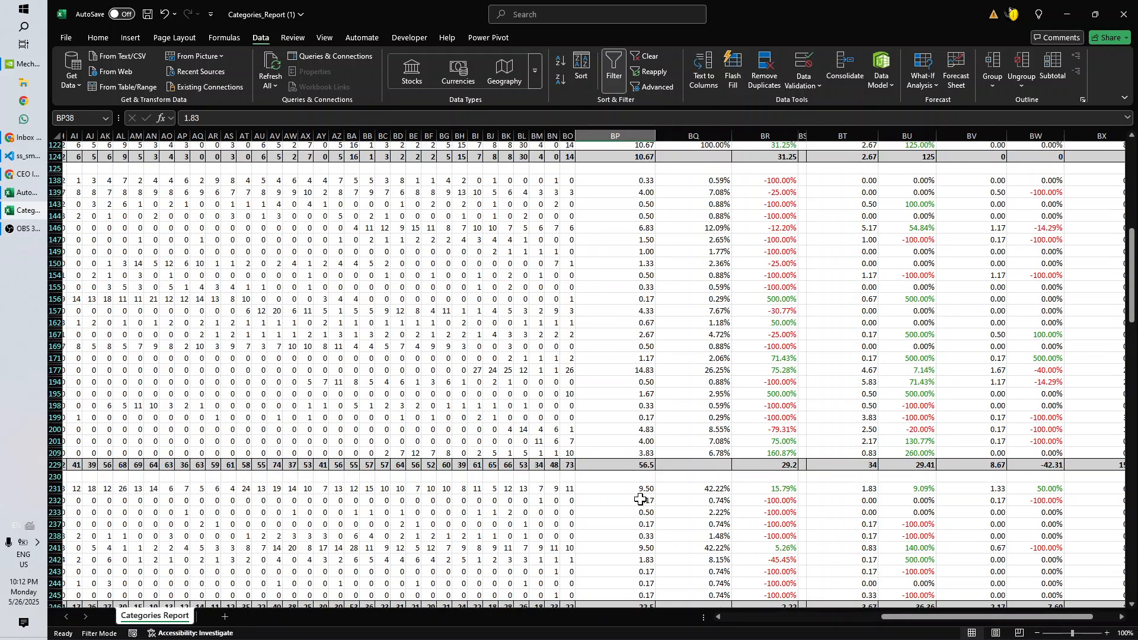
scroll(640, 500, "down", 6)
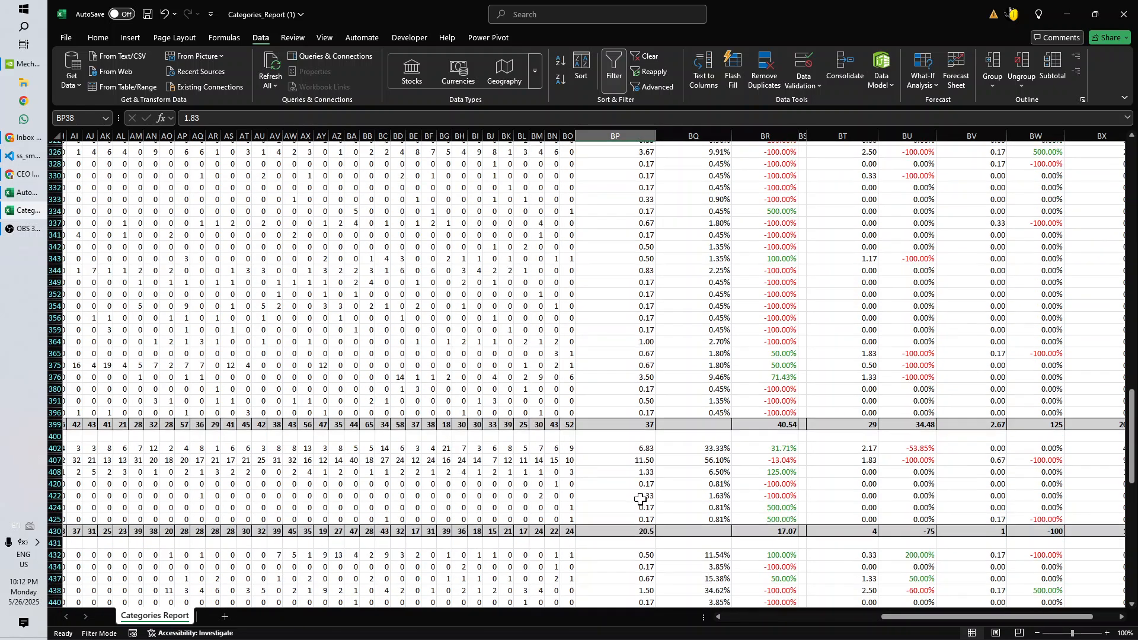
scroll(640, 500, "up", 20)
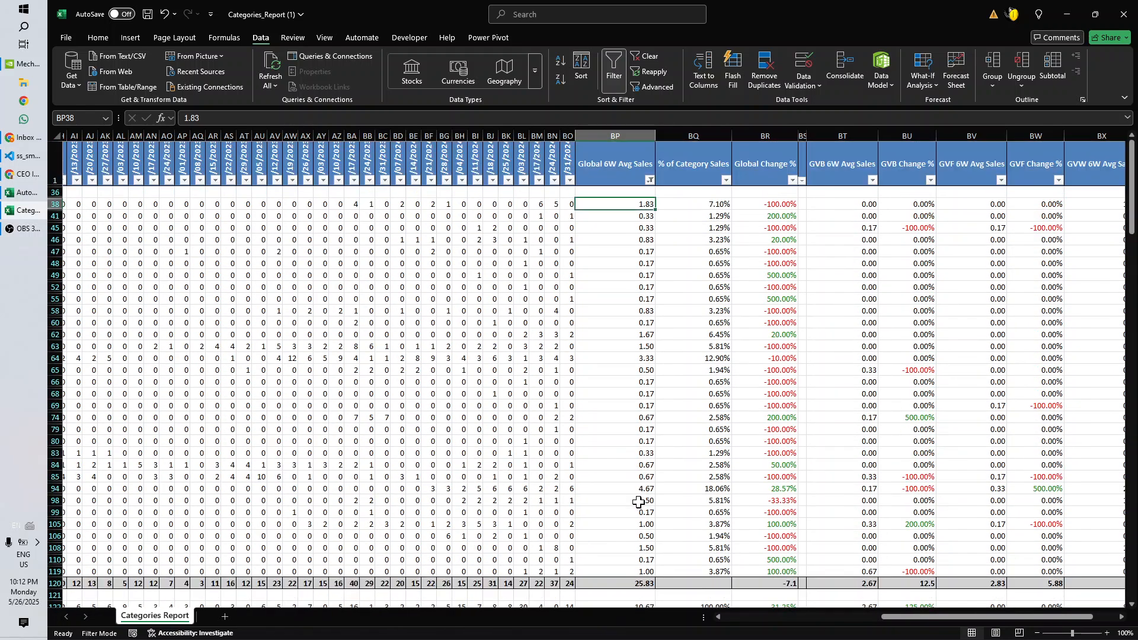
Inspect the % of Category Sales, Global Change % and Global 6W Avg Sales values of the first CBD product, row 38
left_click(686, 154)
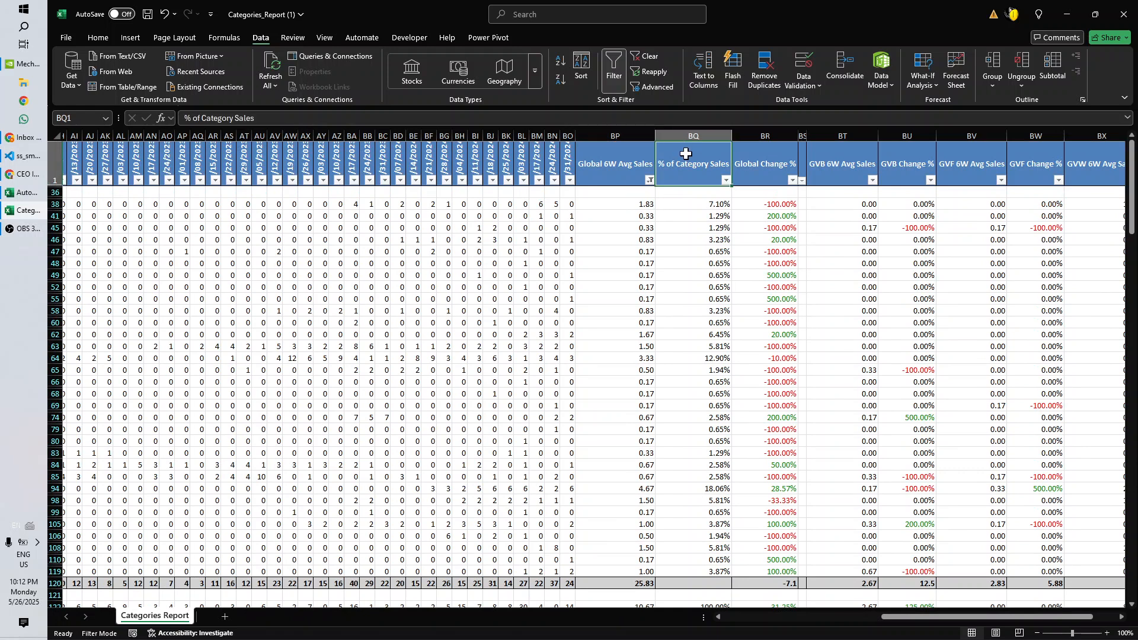
left_click(698, 205)
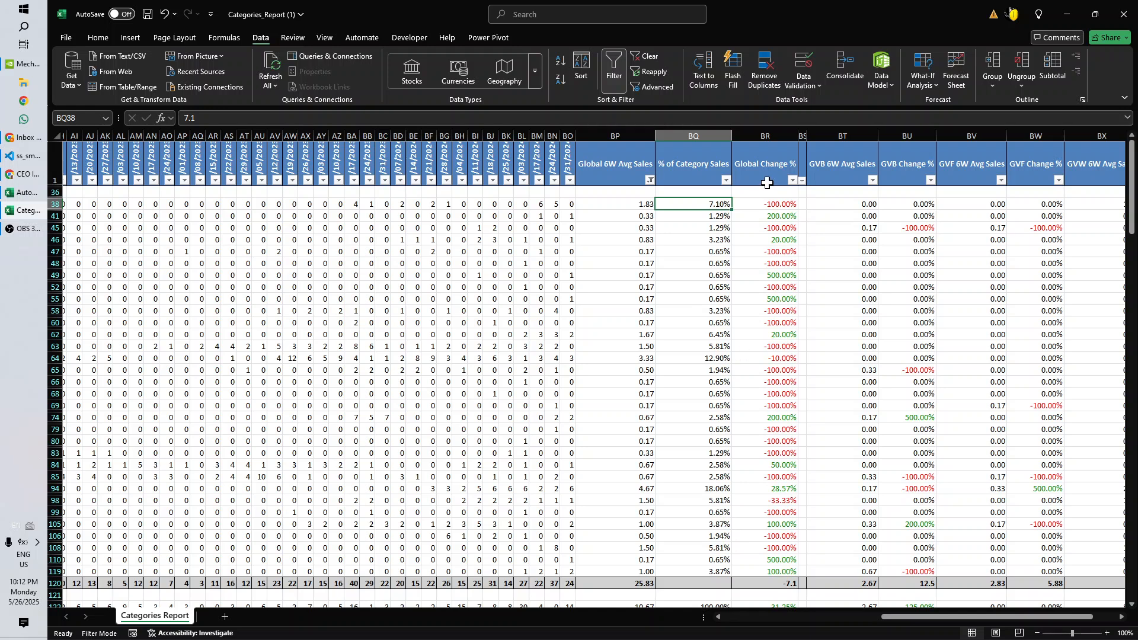
left_click(771, 204)
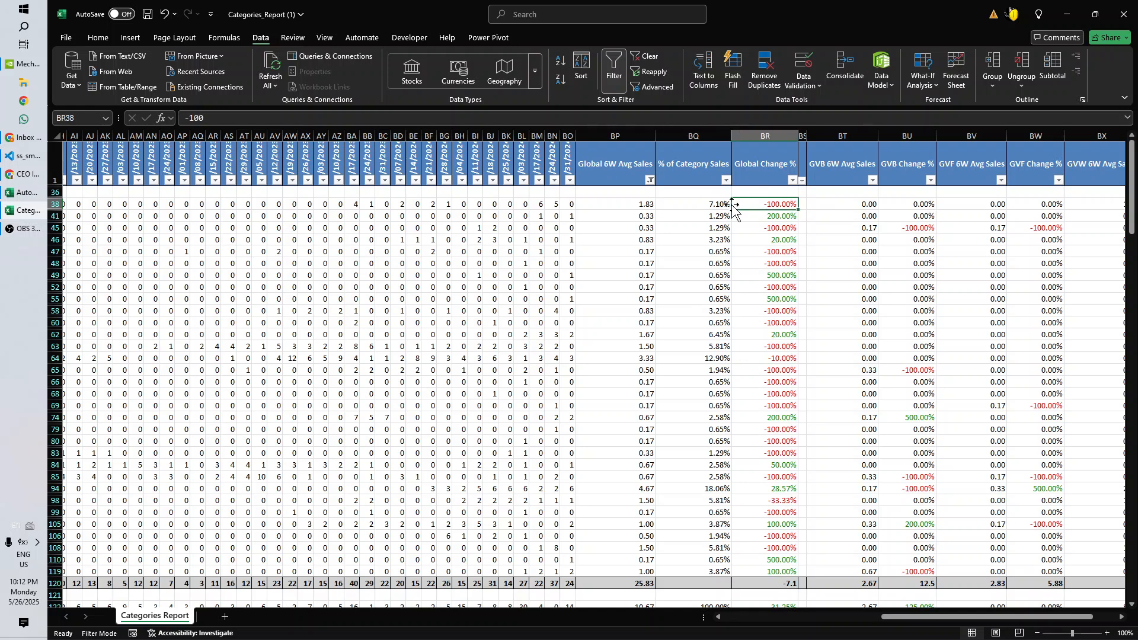
left_click(593, 206)
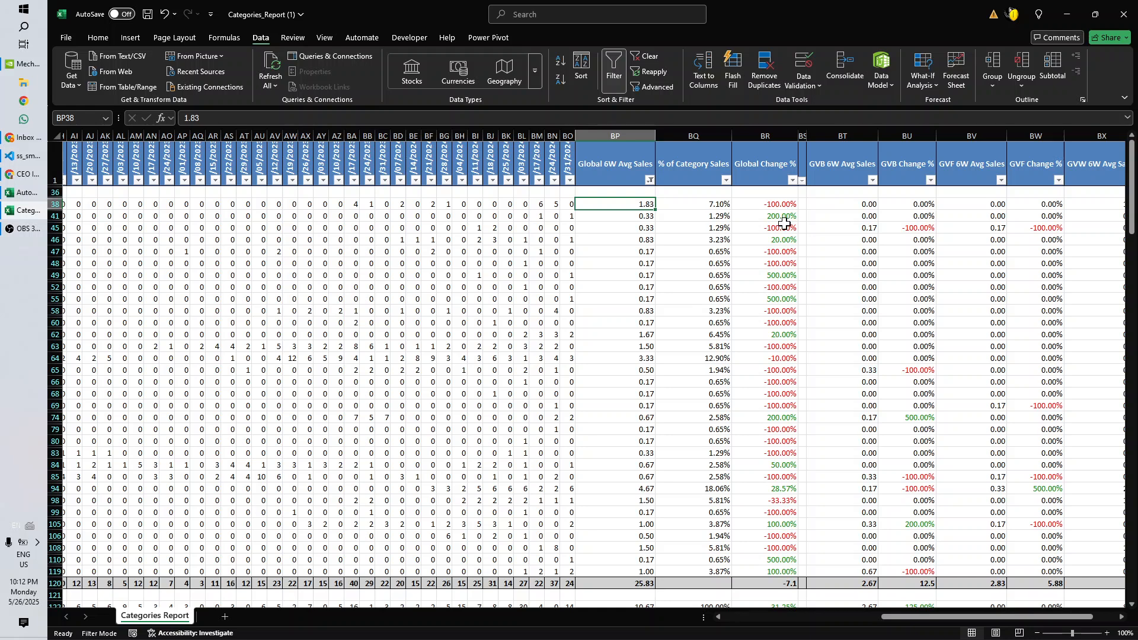
Examine the Global Change % column through all categories to the report's last subtotal, and return to the header row
scroll(782, 275, "down", 8)
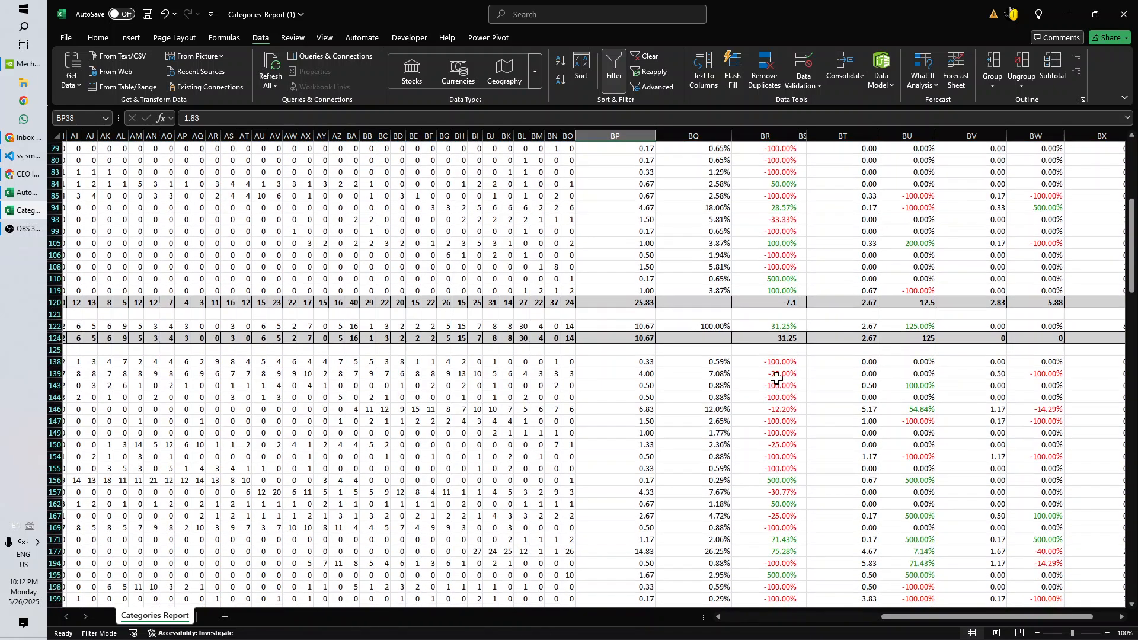
scroll(778, 385, "down", 1)
scroll(783, 421, "down", 5)
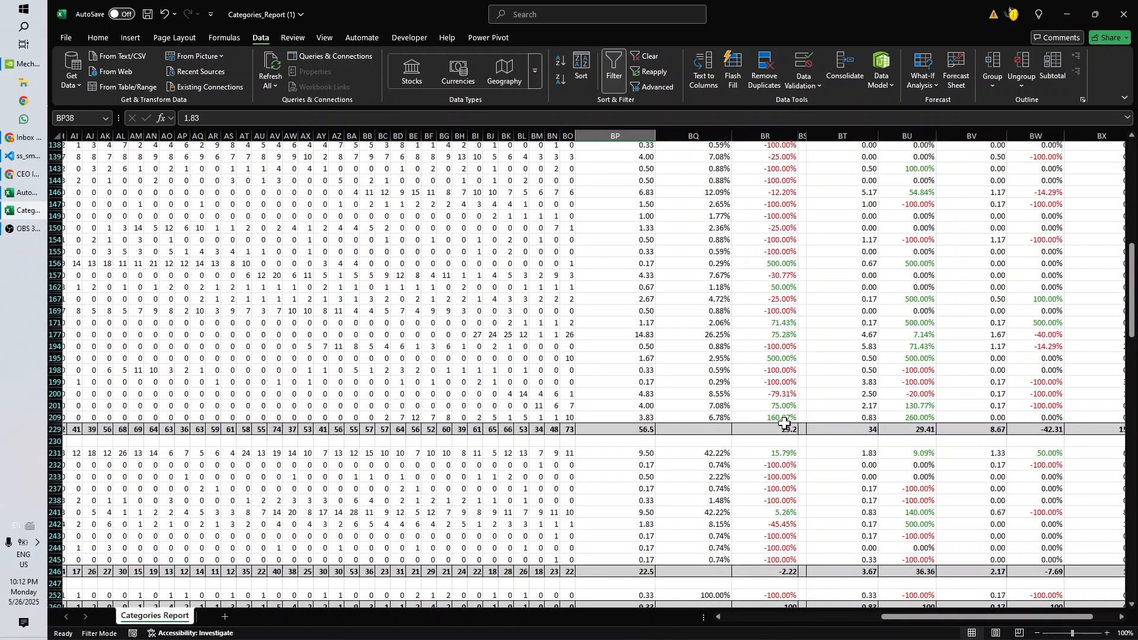
left_click(775, 500)
scroll(776, 536, "down", 13)
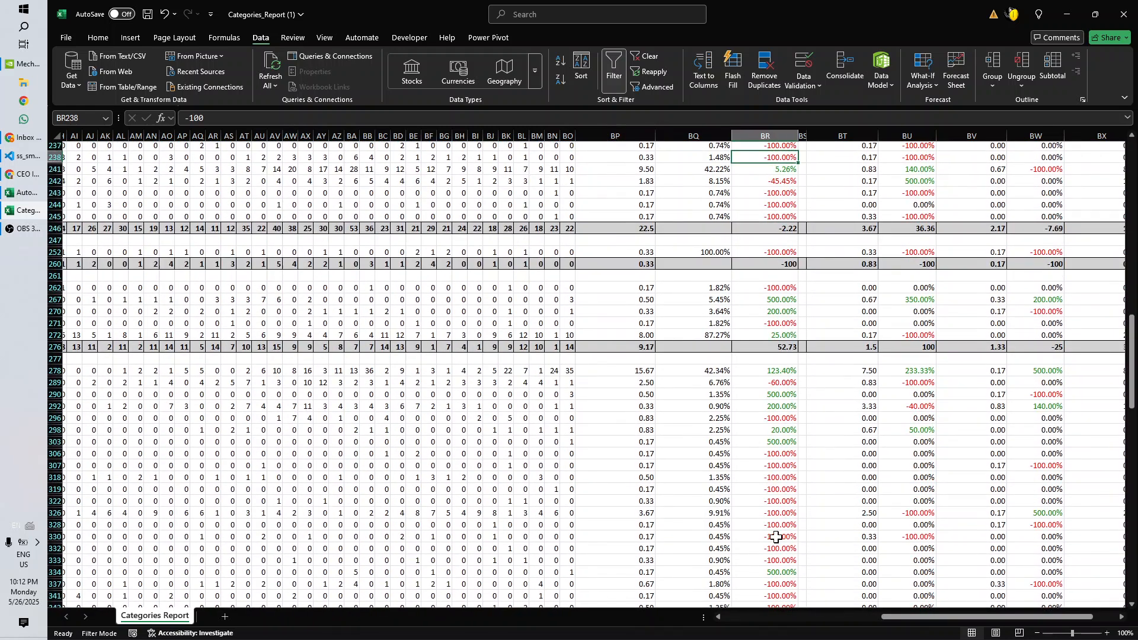
scroll(777, 537, "down", 15)
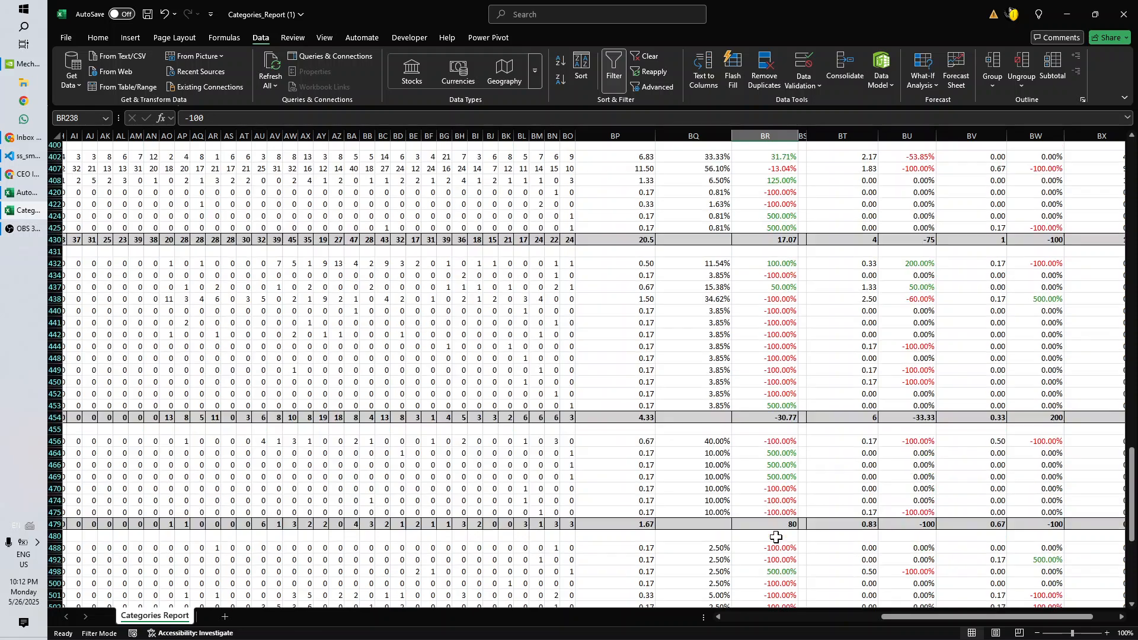
scroll(776, 537, "down", 2)
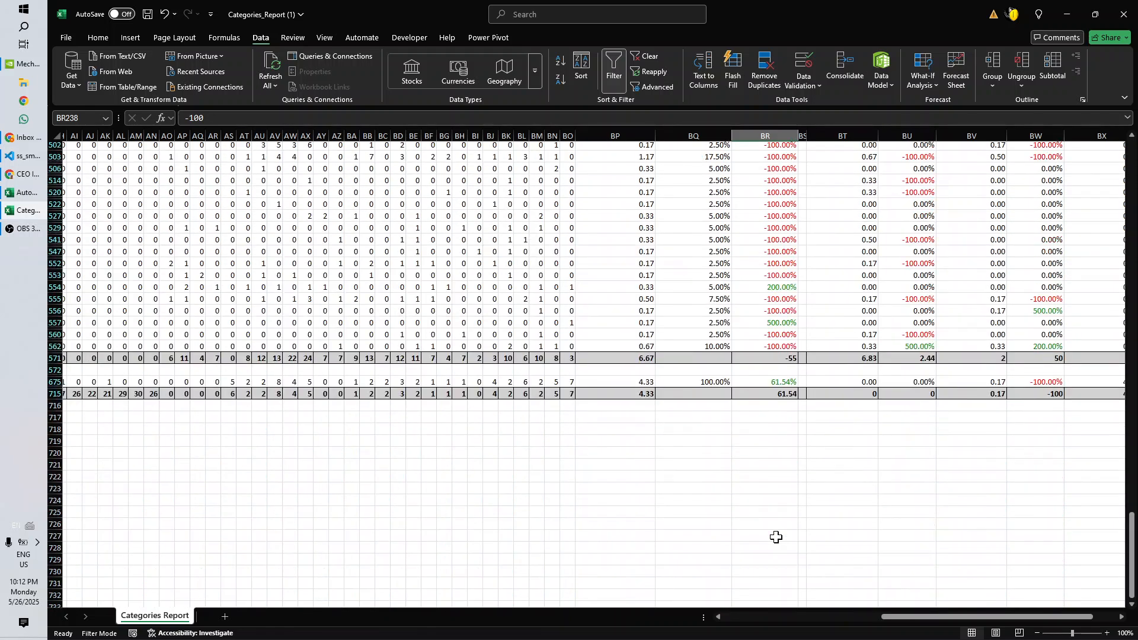
scroll(776, 537, "up", 20)
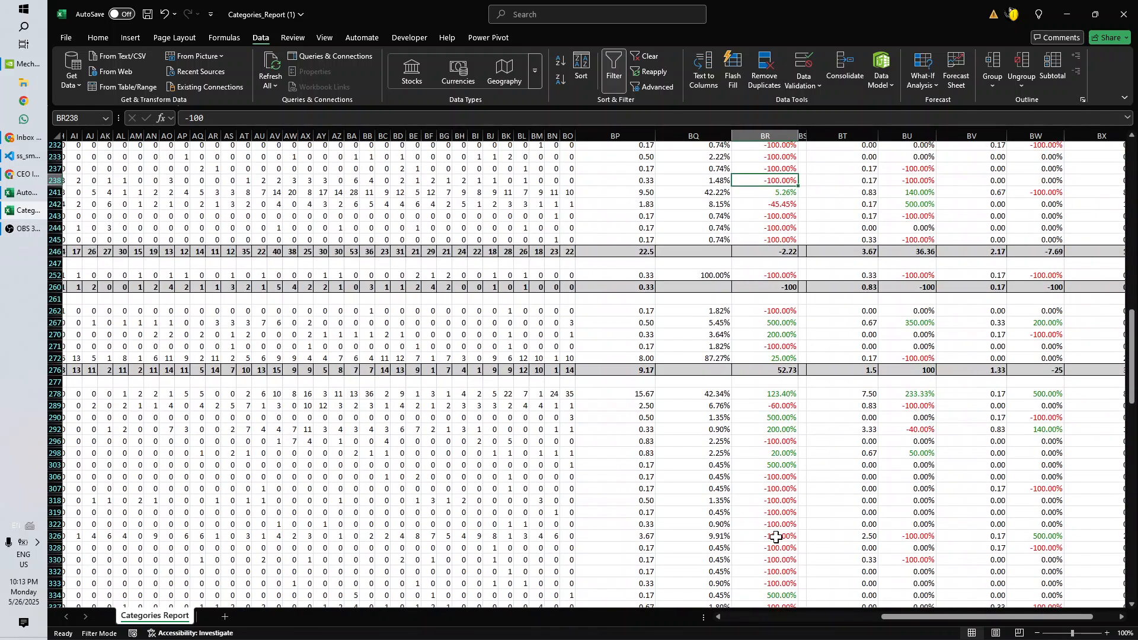
scroll(777, 538, "up", 15)
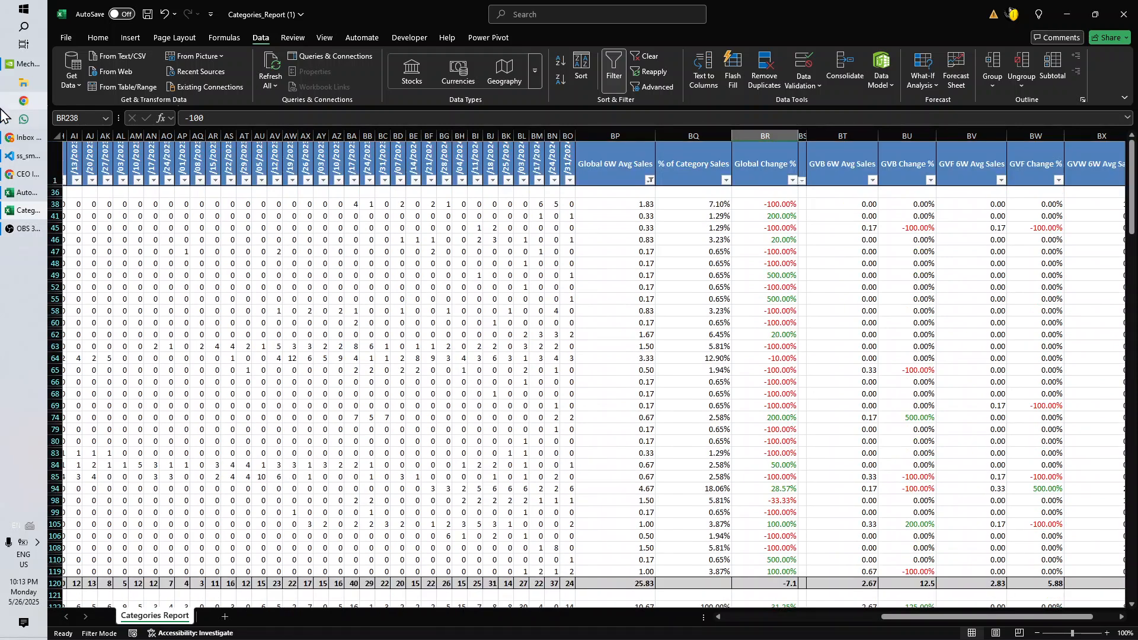
Switch to the CEO Inventory Tool, open the newly downloaded Categories_Report (2).xlsx and look over its weekly columns and product rows
left_click(25, 192)
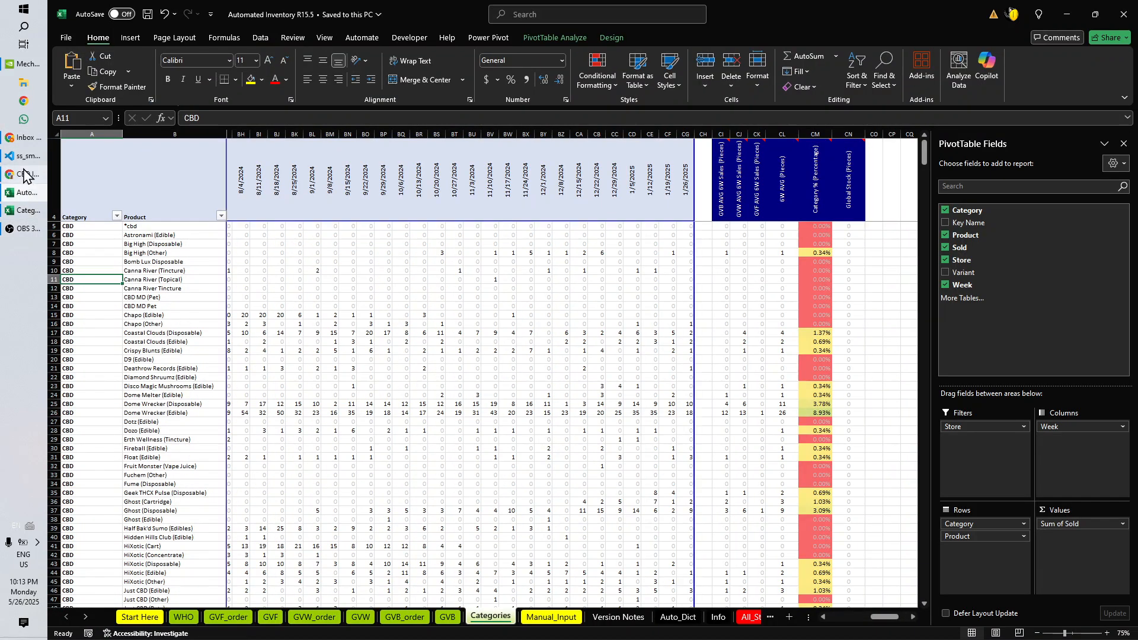
left_click(25, 175)
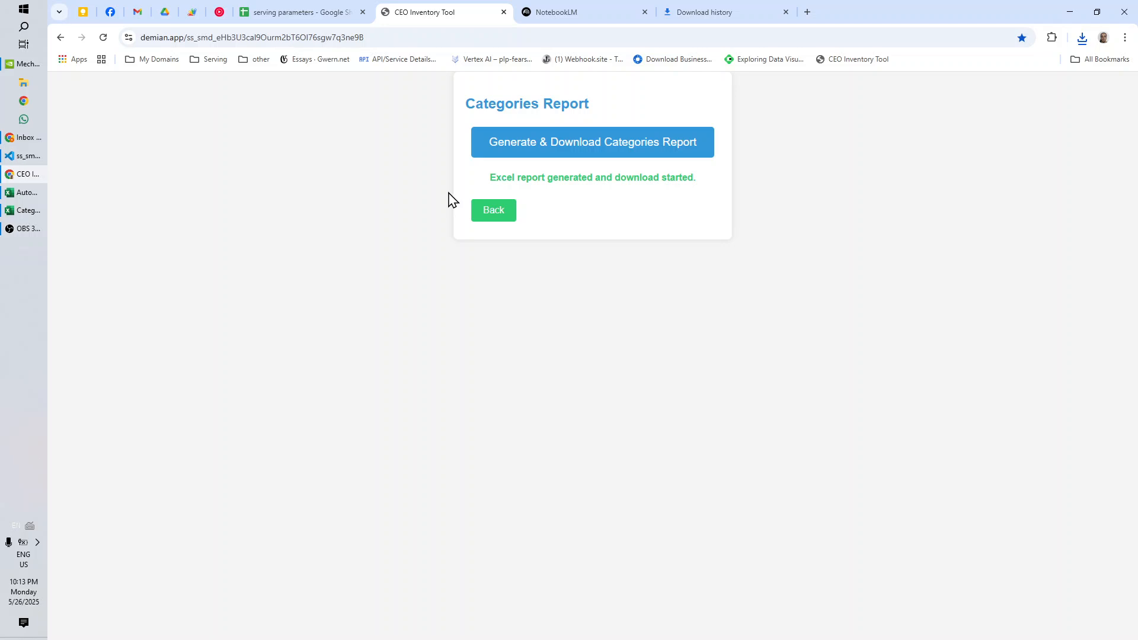
left_click(1083, 37)
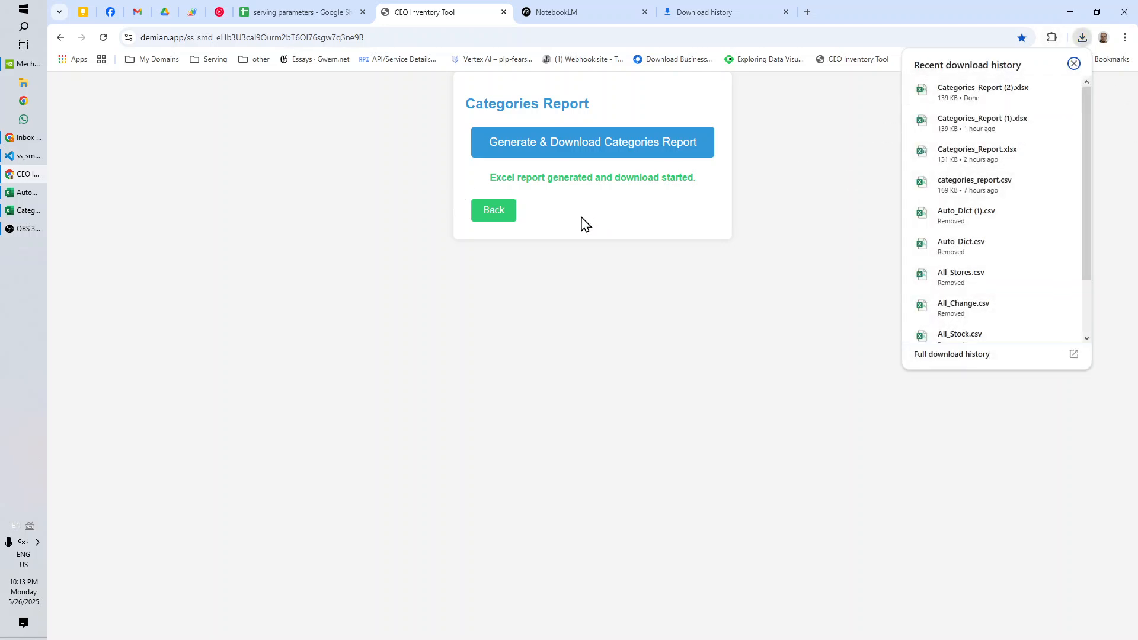
key("alt+Tab")
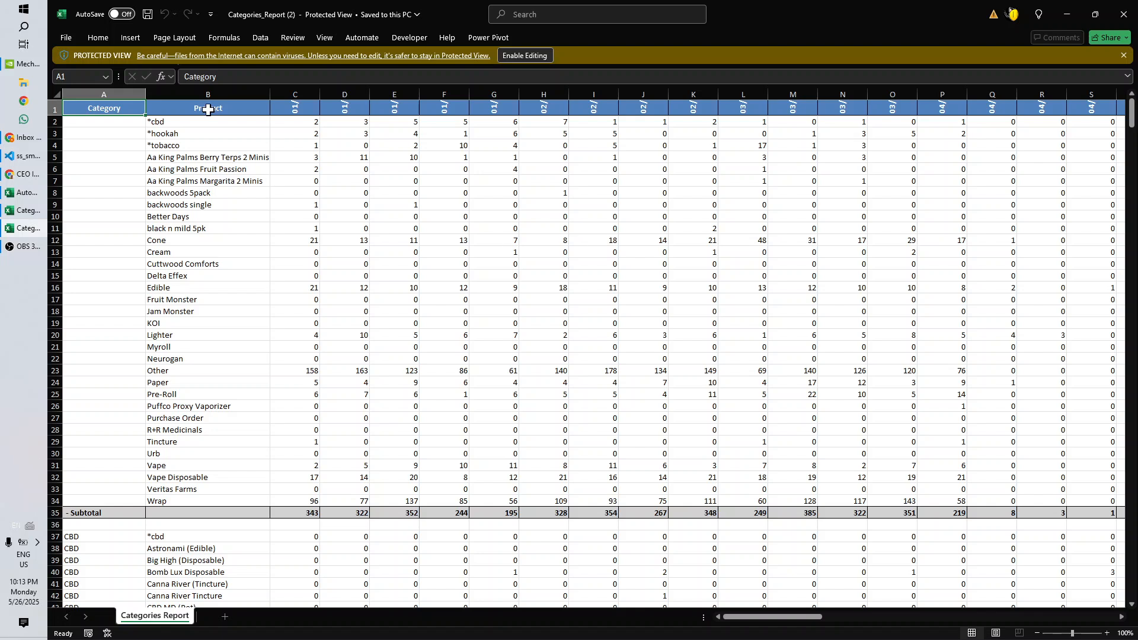
left_click_drag(763, 620, 160, 578)
mouse_move(1129, 107)
left_mouse_down()
mouse_move(1129, 584)
mouse_move(1129, 106)
left_mouse_up()
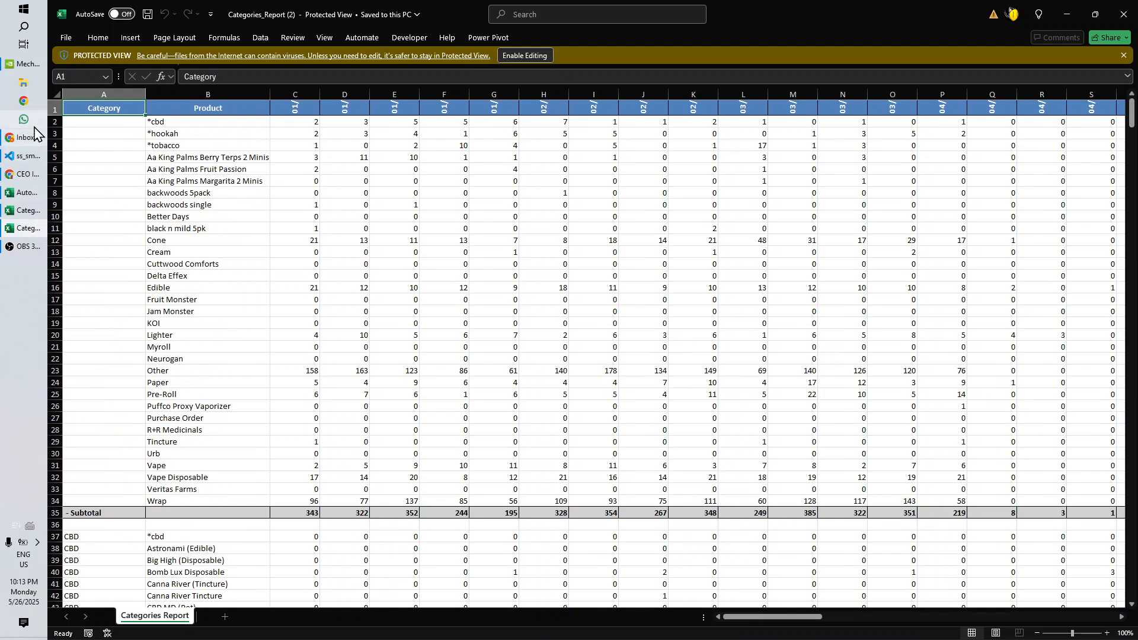
Switch to the Automated Inventory R15.5 workbook and launch the Data Automation dialog from its Start Here sheet
left_click(29, 198)
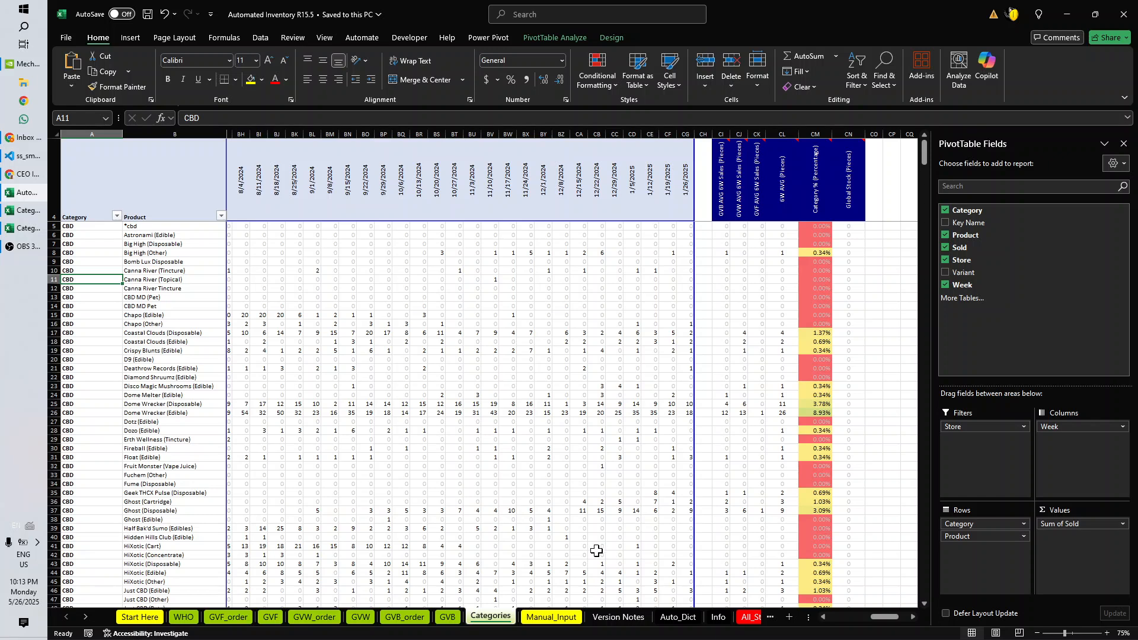
left_click(140, 617)
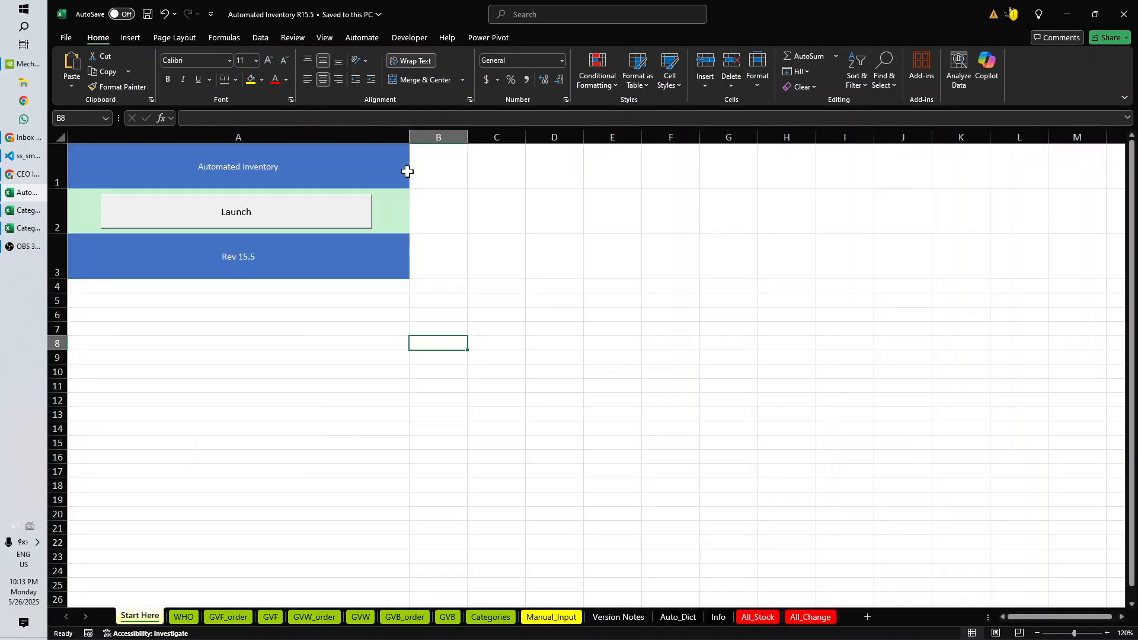
left_click(284, 215)
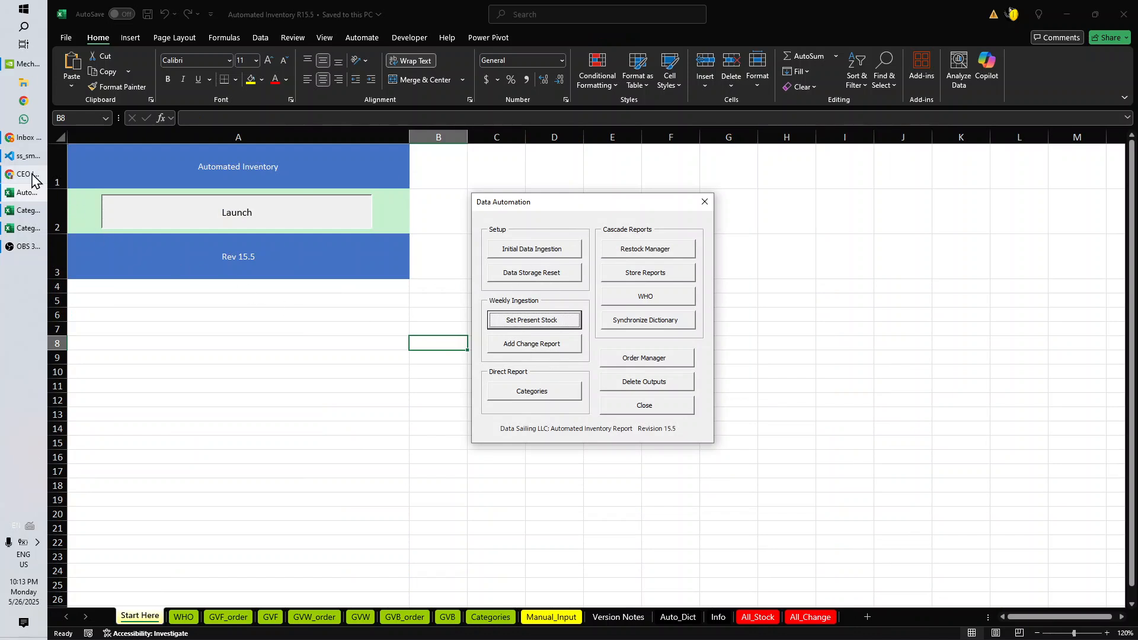
Switch to the CEO Inventory Tool, return to its main menu and open the Download Database page
left_click(24, 174)
left_click(514, 223)
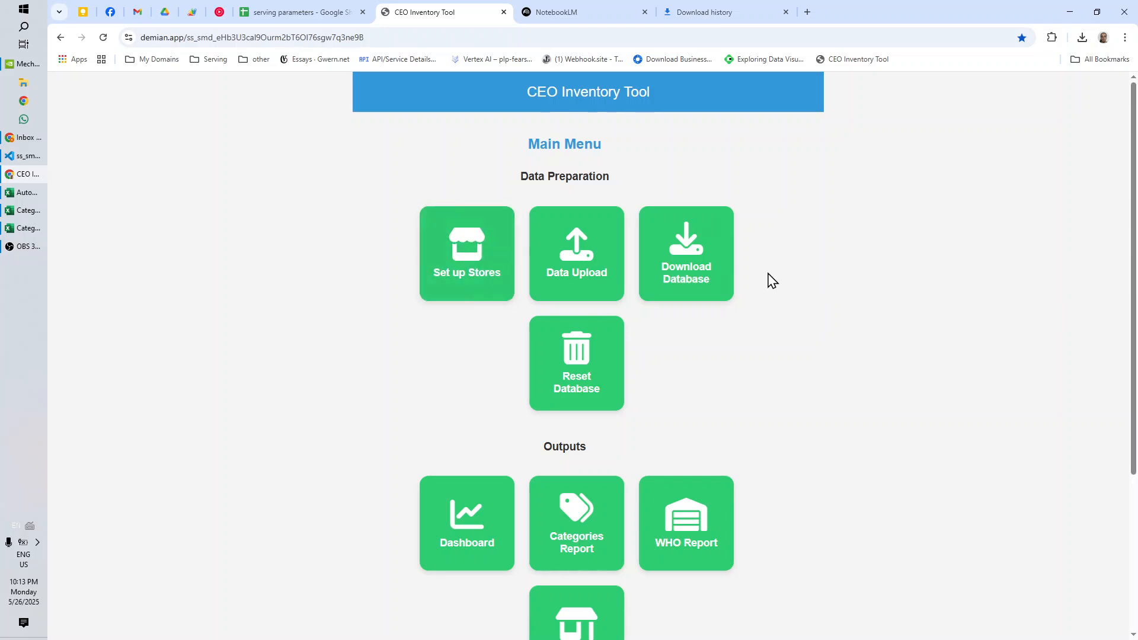
left_click(709, 214)
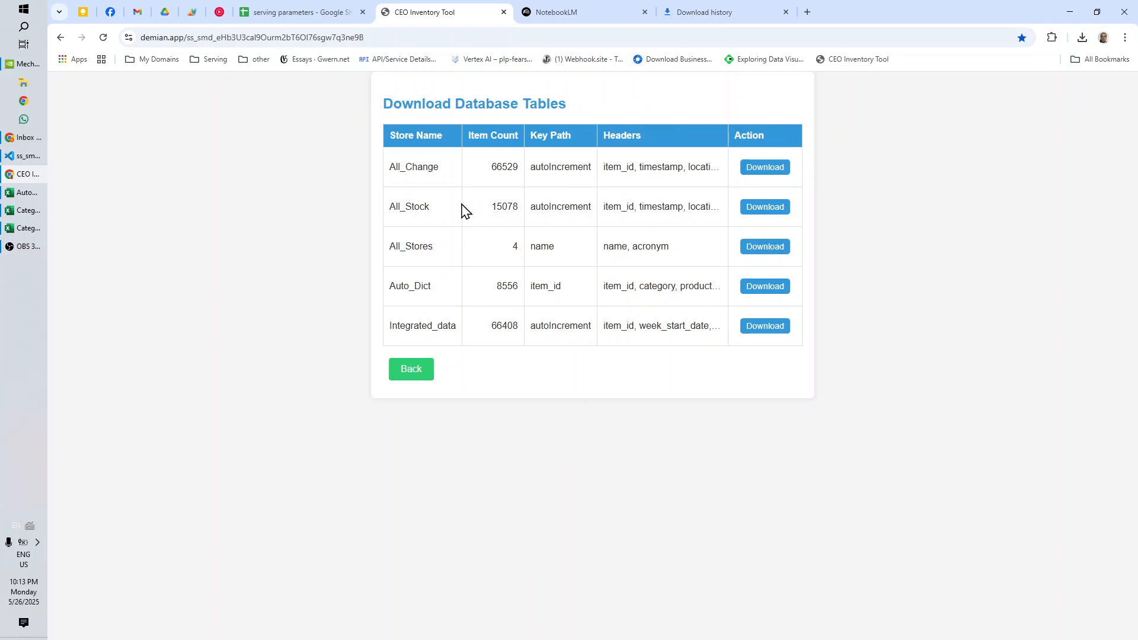
Download the All_Stock table and open its CSV file in Excel, dismissing the message about the open dialog box
left_click_drag(406, 207, 504, 203)
double_click(508, 205)
left_click(502, 210)
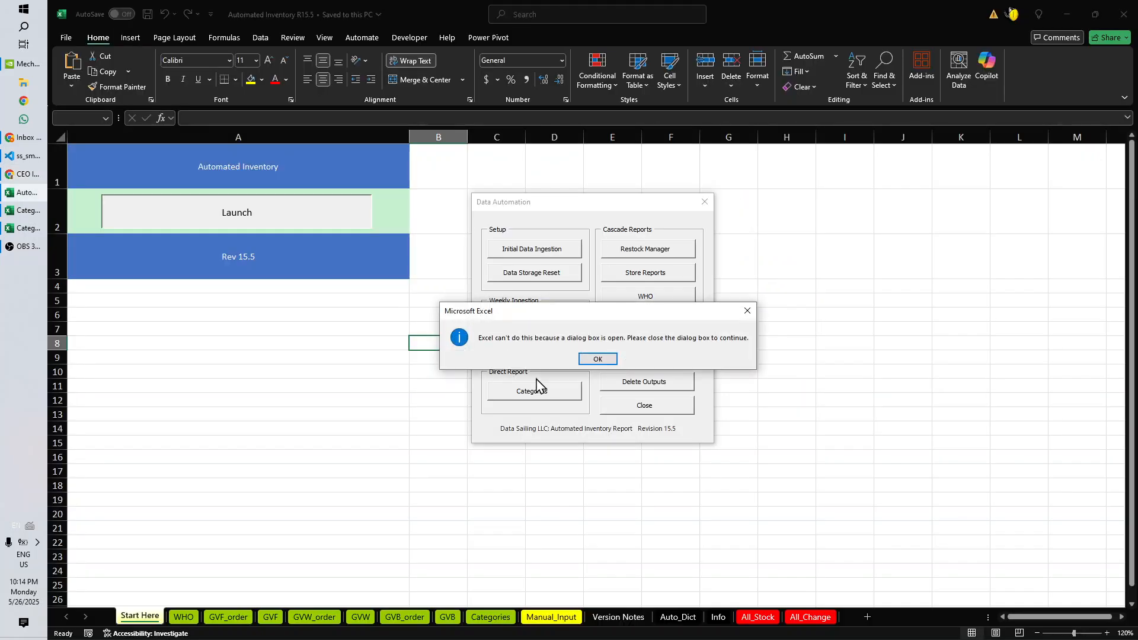
left_click(600, 359)
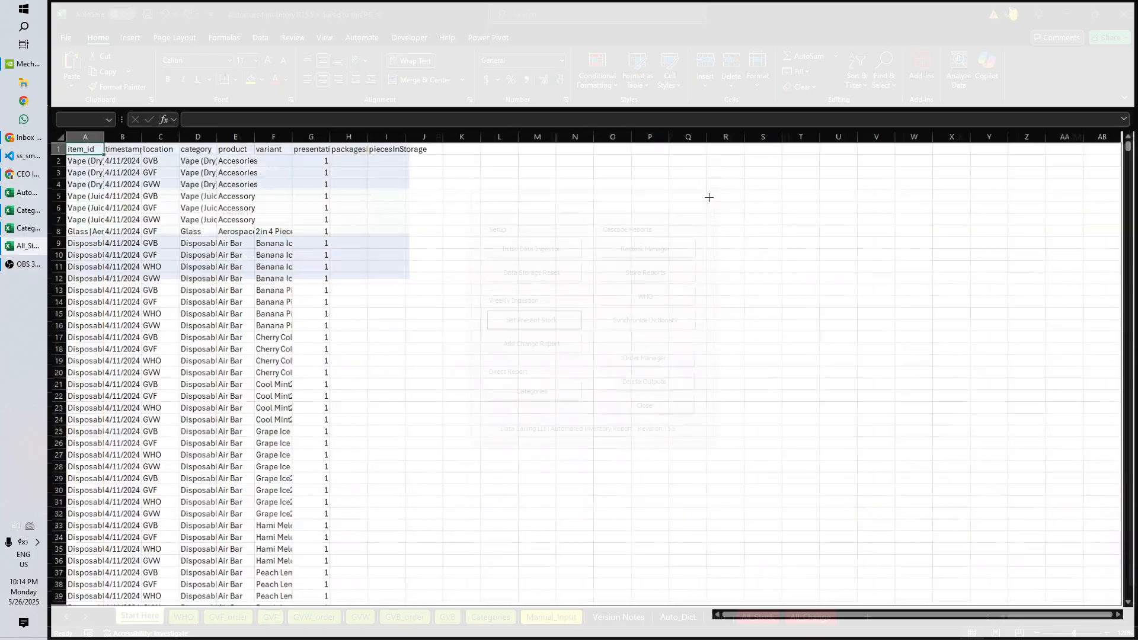
left_click(709, 197)
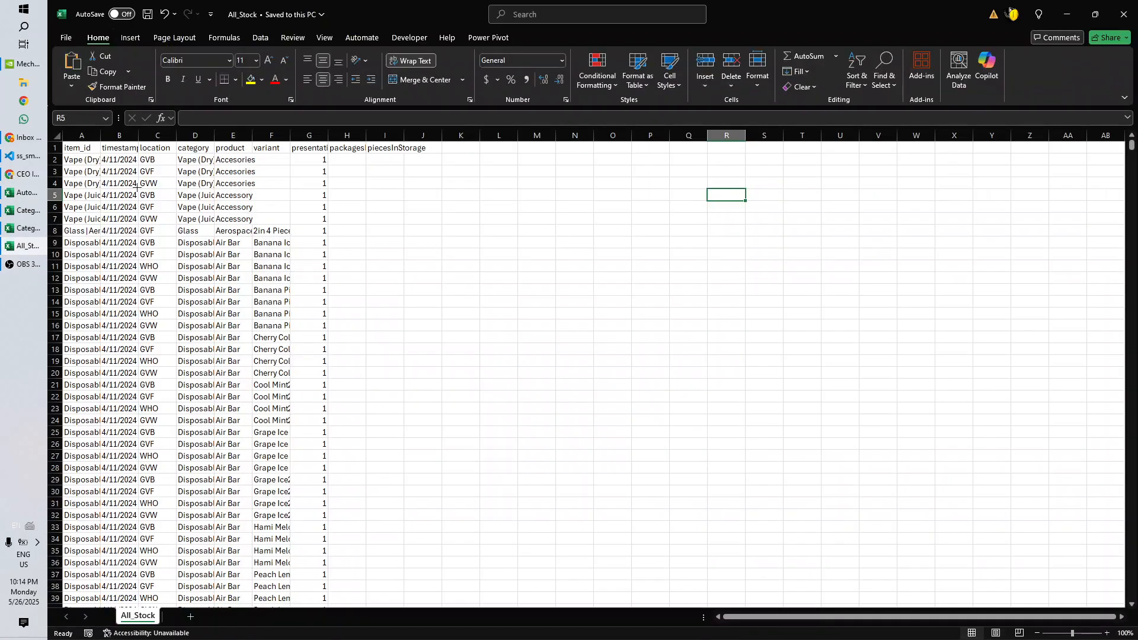
Autofit all columns of the All_Stock sheet and narrow the item_id column
left_click(57, 136)
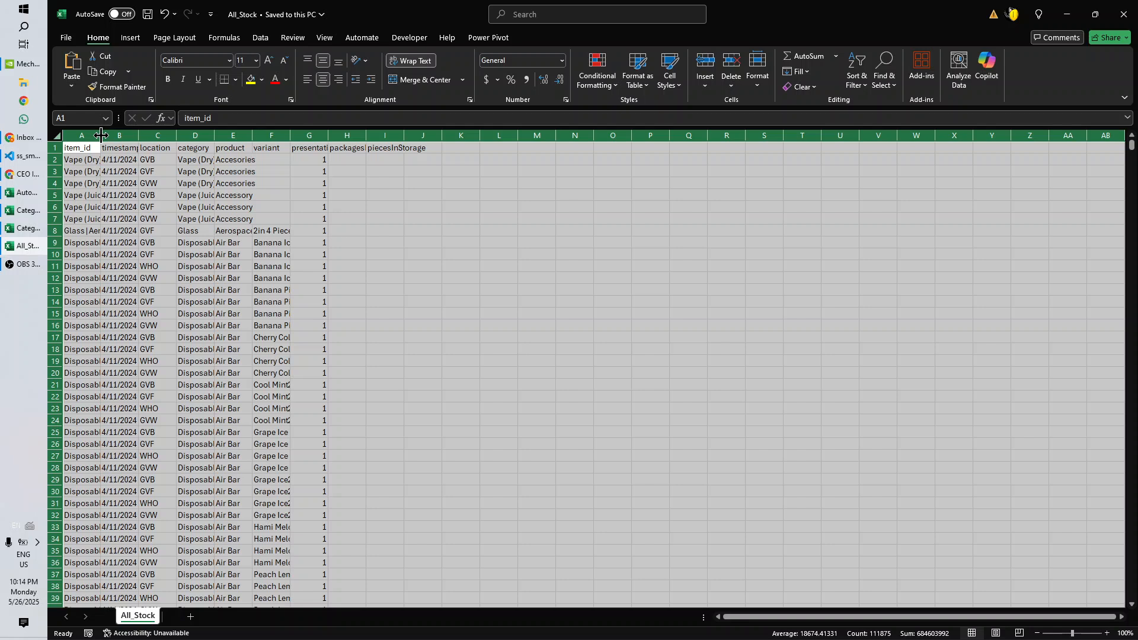
double_click(100, 135)
left_click(325, 231)
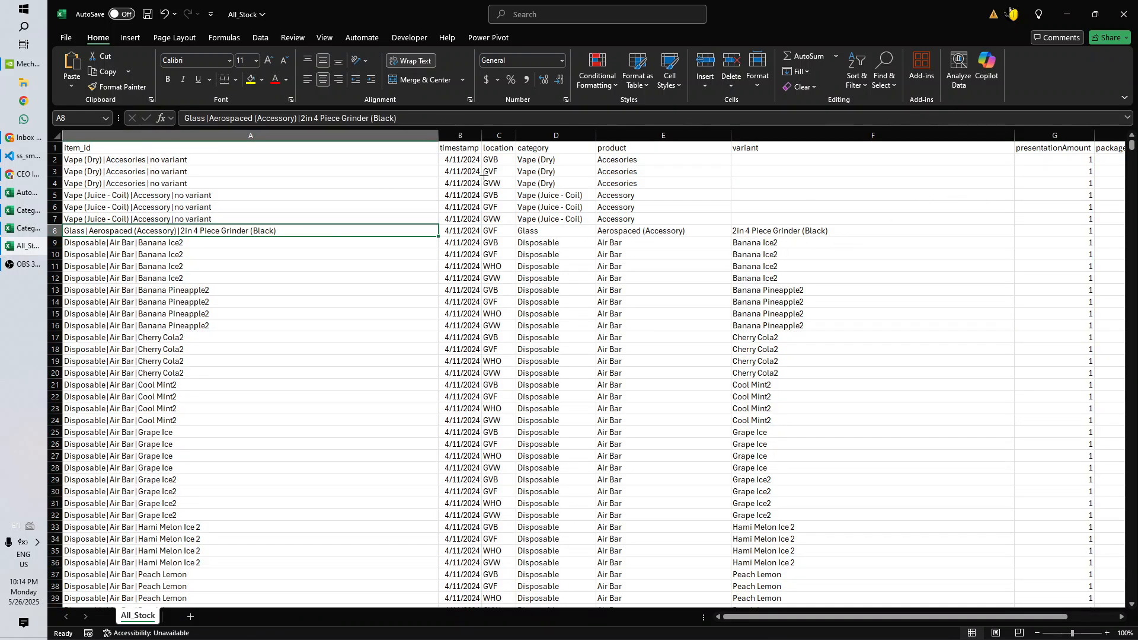
left_click_drag(438, 139, 153, 137)
Inspect the item_id column, the timestamp through piecesInStorage columns, and the rows of the All_Stock sheet
left_click(99, 135)
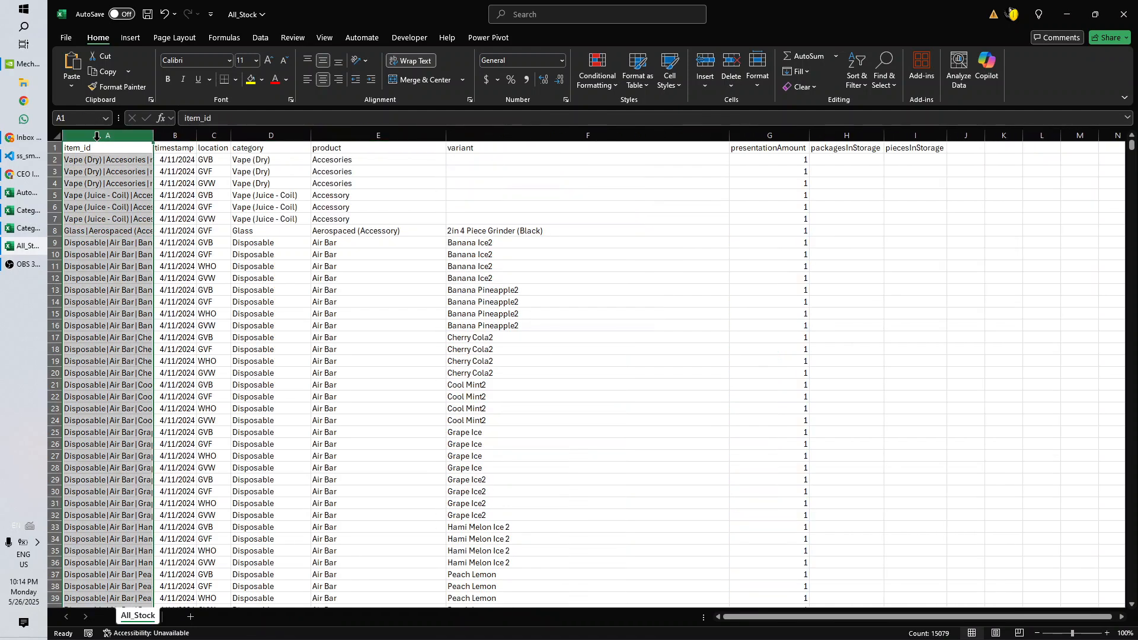
left_click_drag(180, 138, 928, 129)
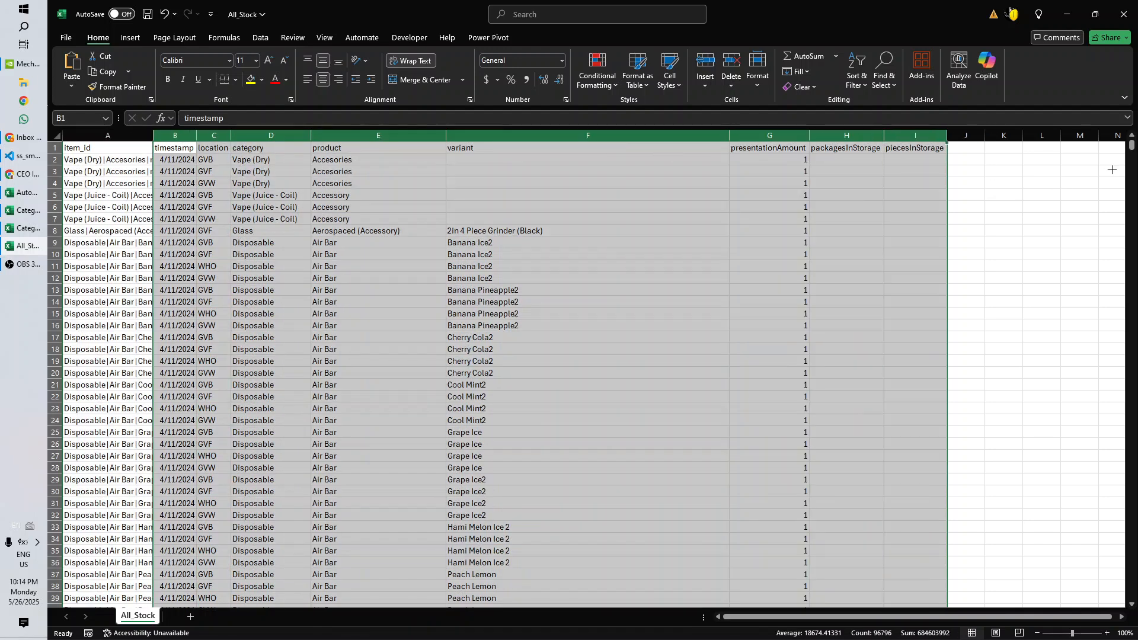
left_click_drag(1131, 151, 1133, 41)
left_click(715, 279)
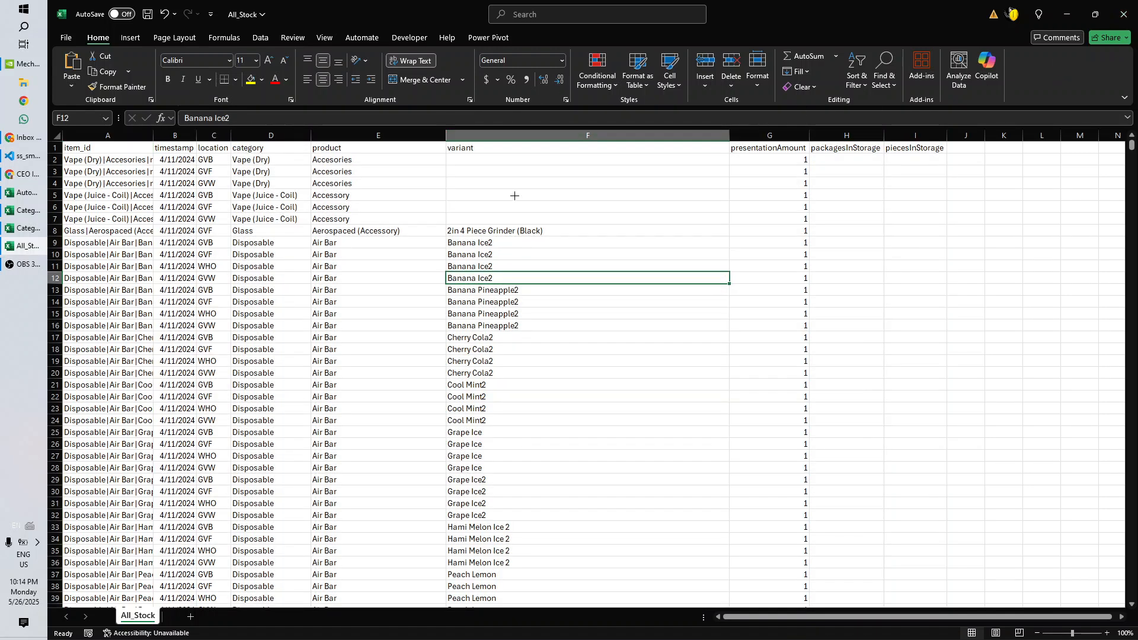
Check the Categories_Report (2) and All_Stock windows, and return to the Automated Inventory R15.5 workbook to close its Data Automation dialog
left_click(41, 231)
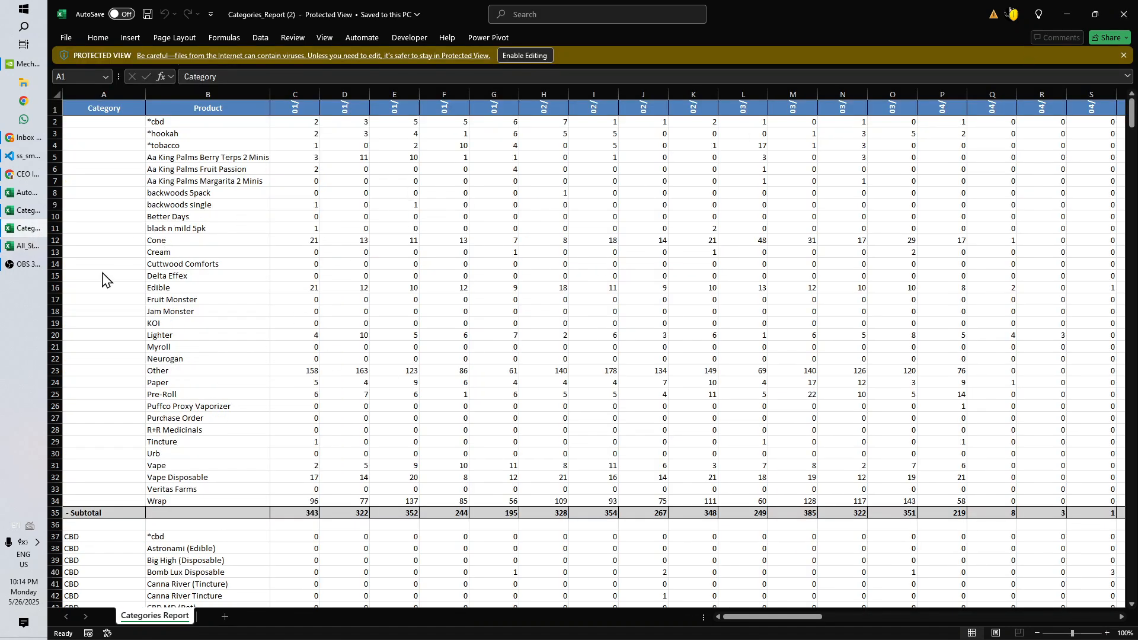
left_click(29, 246)
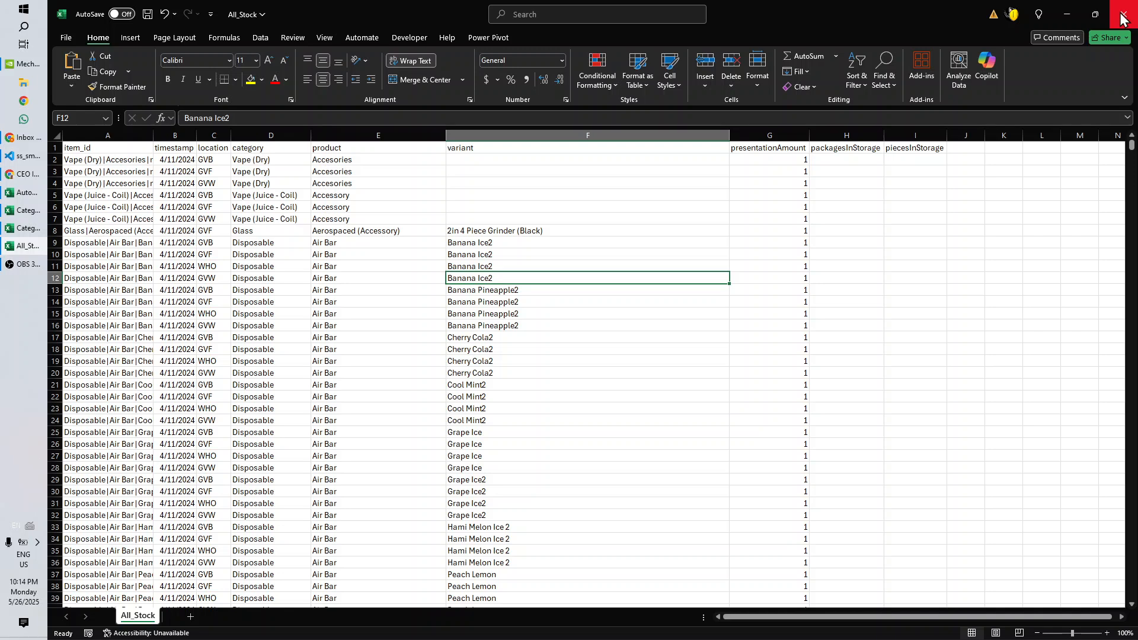
left_click(12, 214)
left_click(32, 225)
left_click(27, 192)
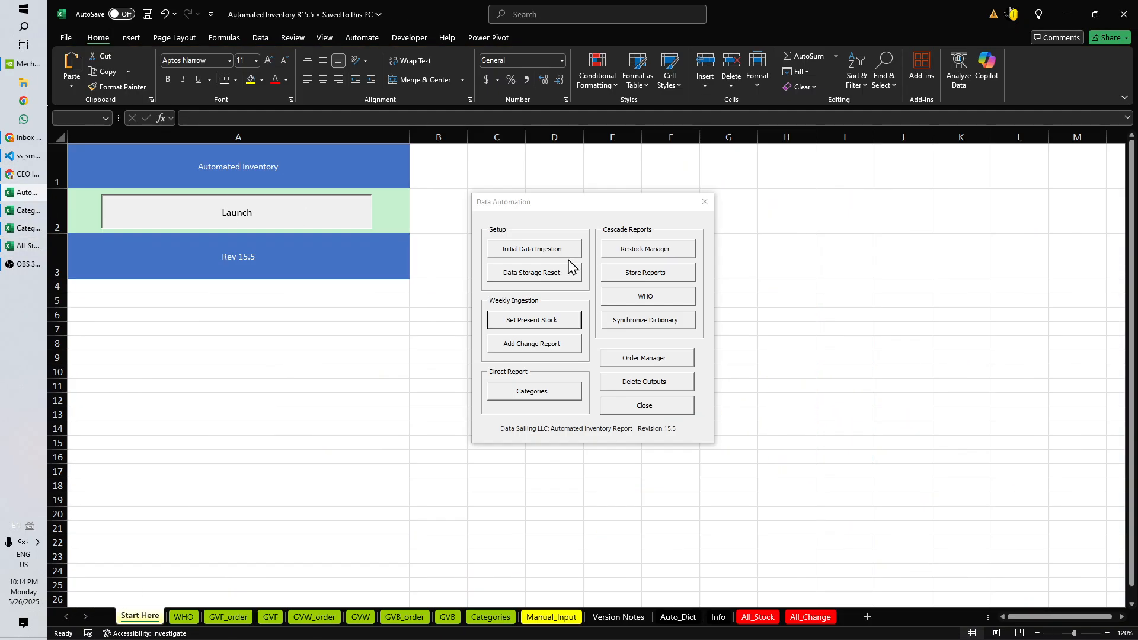
left_click(943, 228)
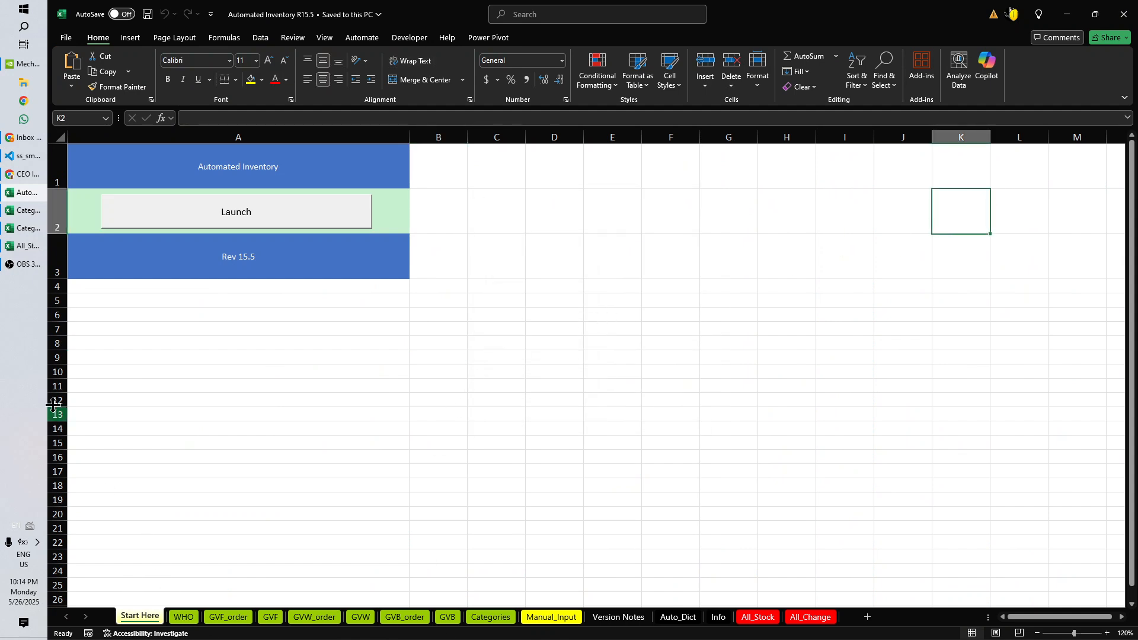
Switch to the CEO Inventory Tool, download the Auto_Dict table and open its CSV file in Excel
left_click(26, 174)
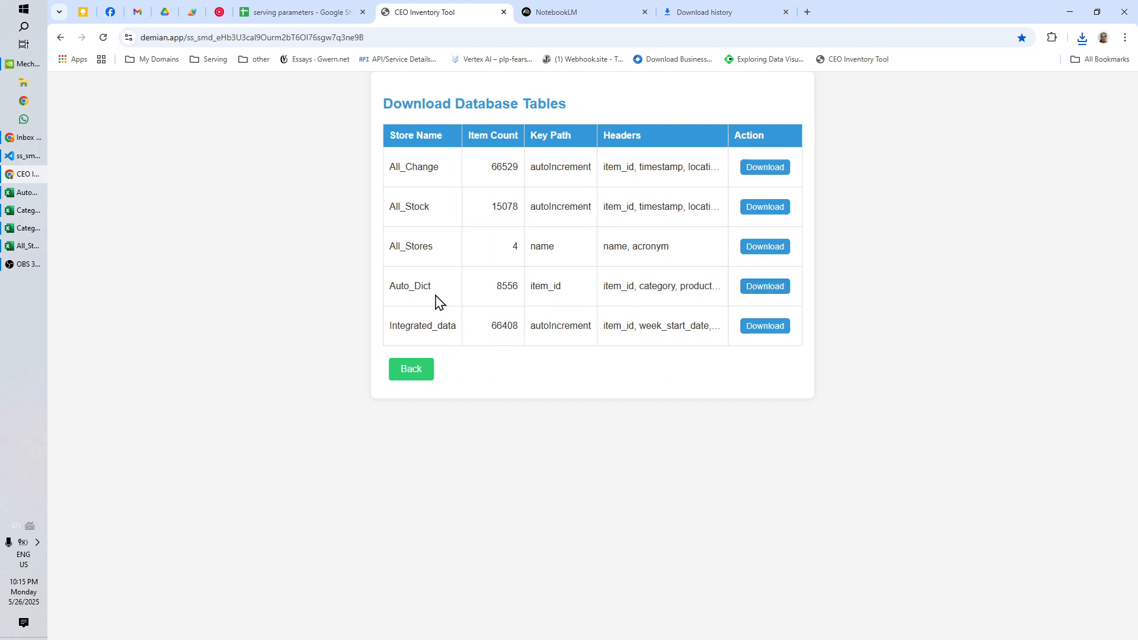
left_click(767, 295)
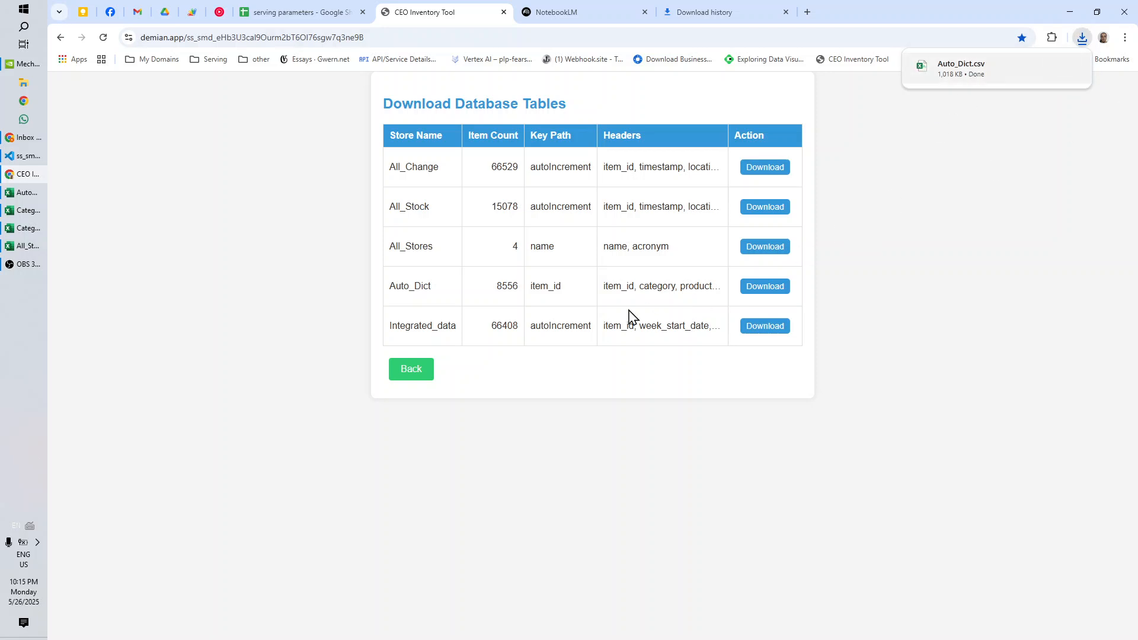
key("alt+Tab")
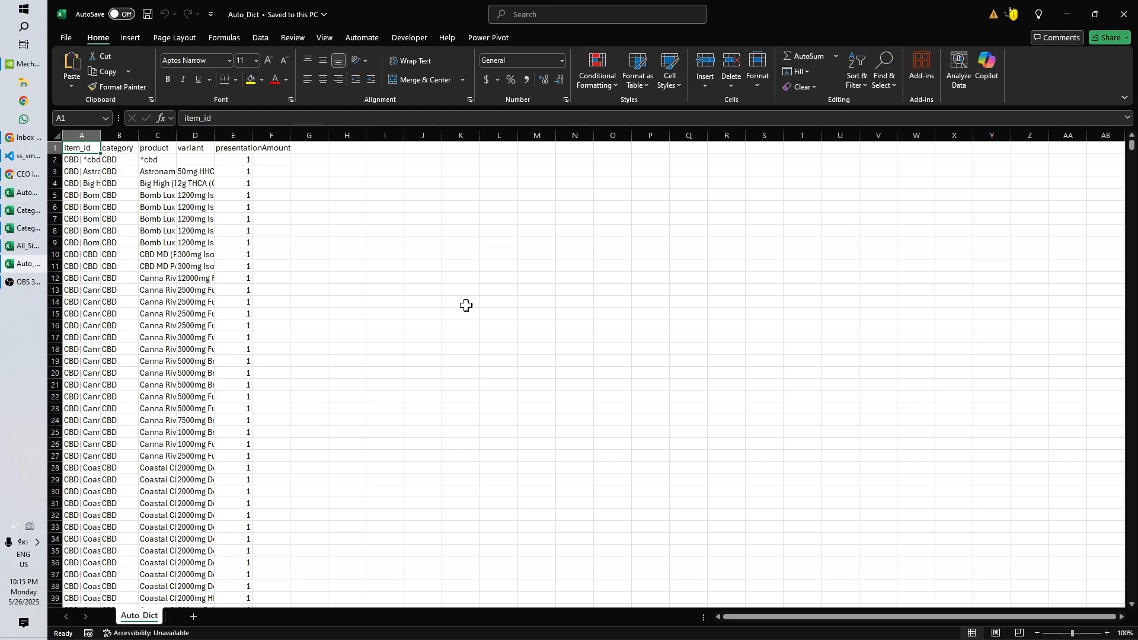
Autofit all columns of the Auto_Dict sheet so its entries are readable
left_click(57, 136)
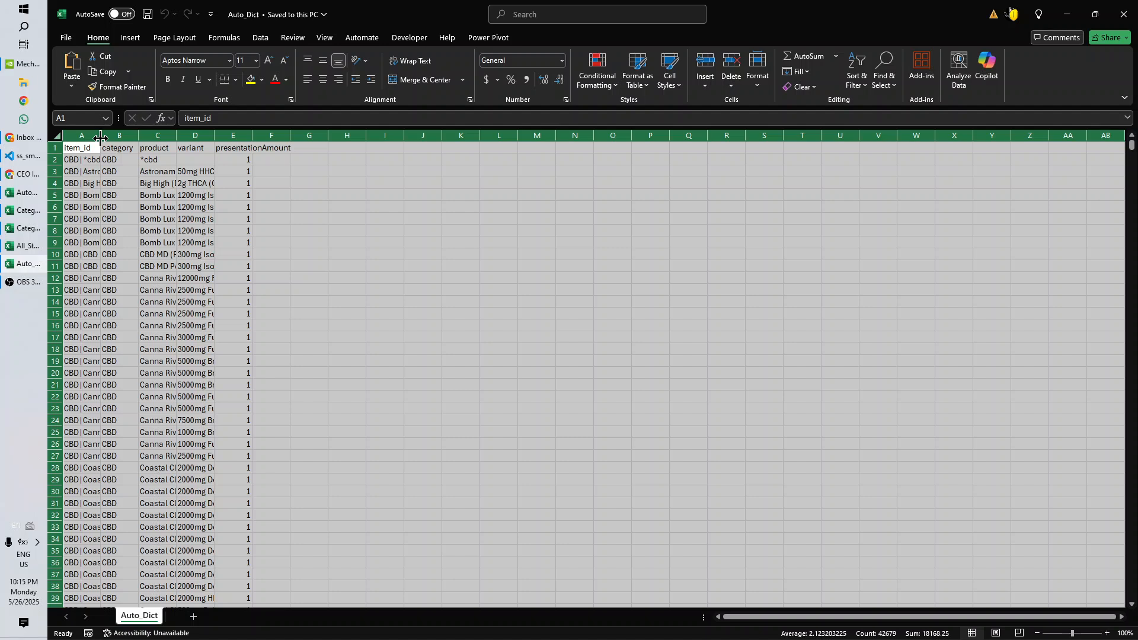
double_click(100, 135)
left_click(100, 136)
left_click(333, 266)
Examine the product and variant of the first Bomb Lux Disposable entry and the item_id column down to its last row and back
left_click(598, 195)
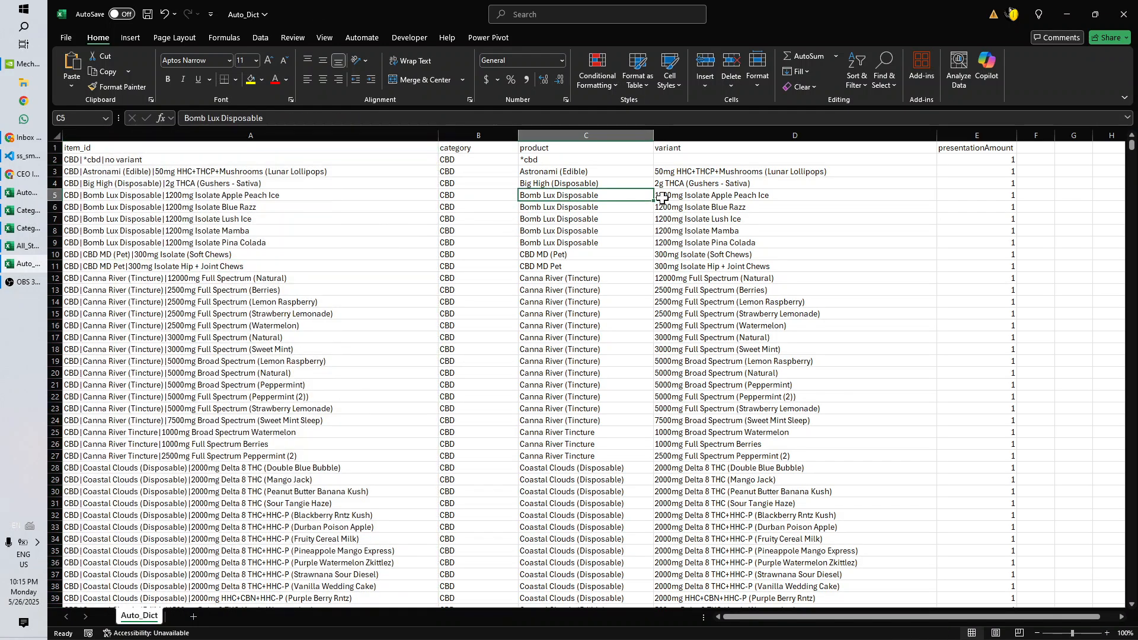
left_click(752, 195)
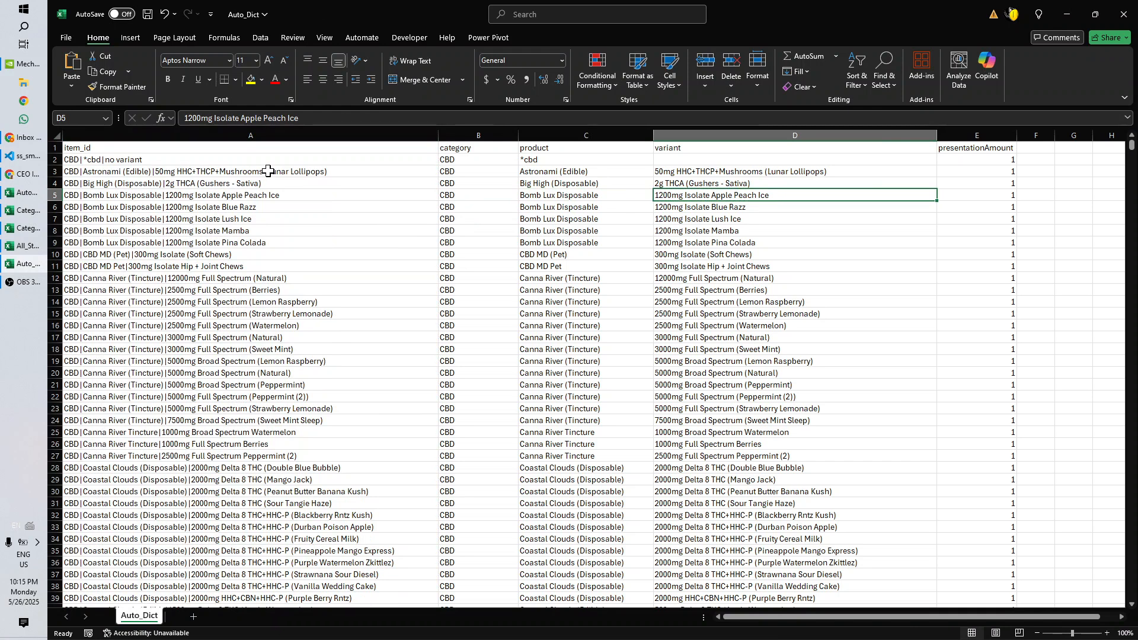
left_click(277, 172)
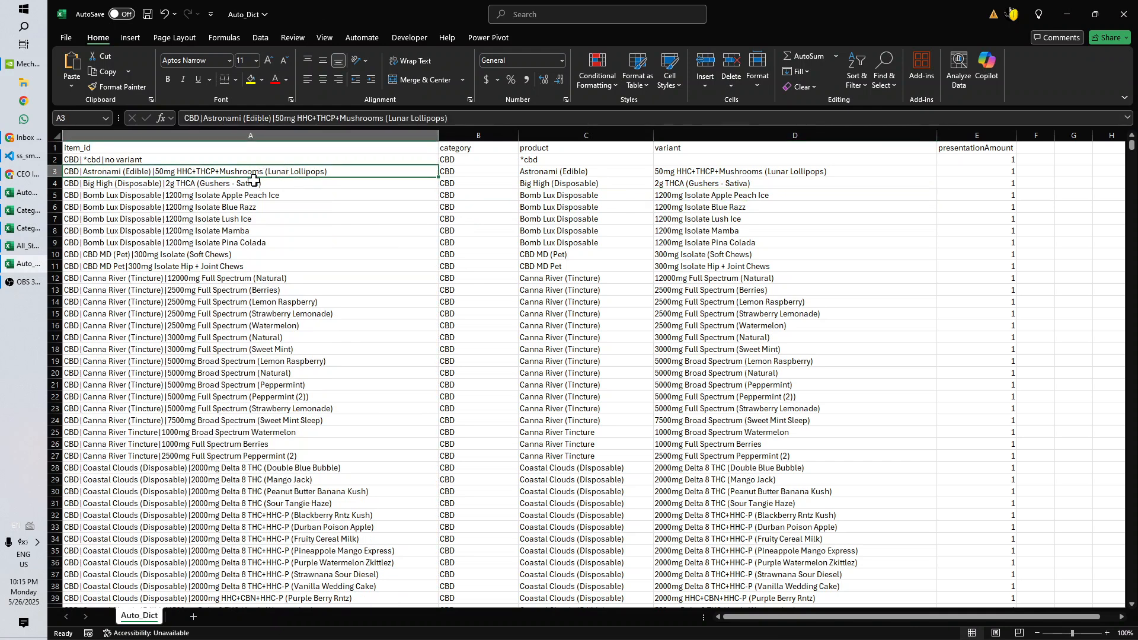
key("Up")
key("ctrl+shift+Down")
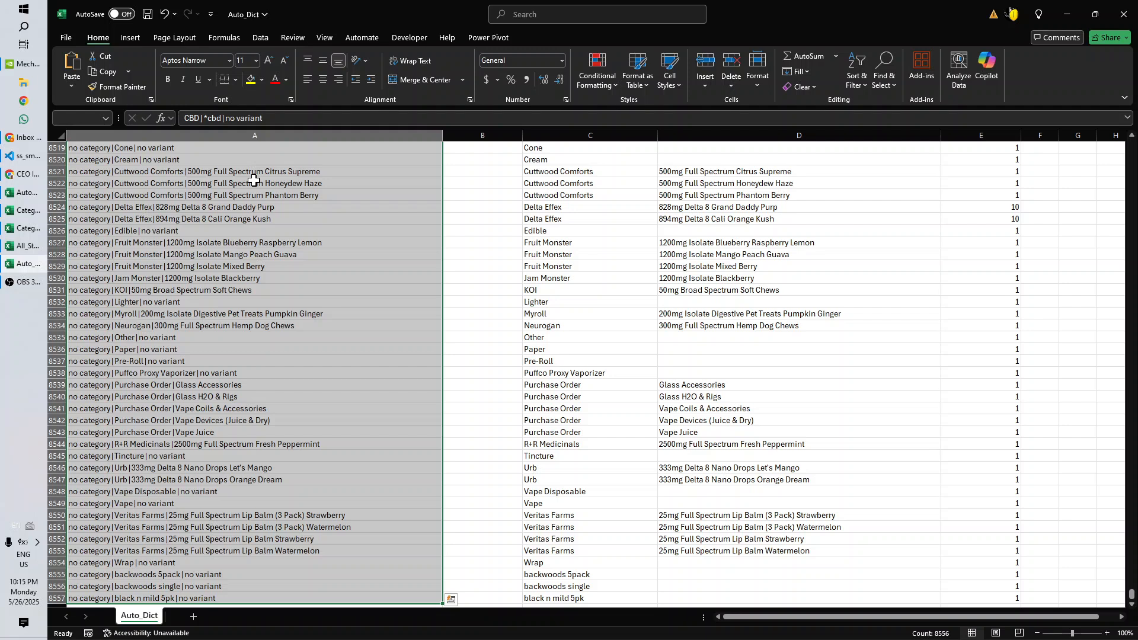
key("ctrl+Home")
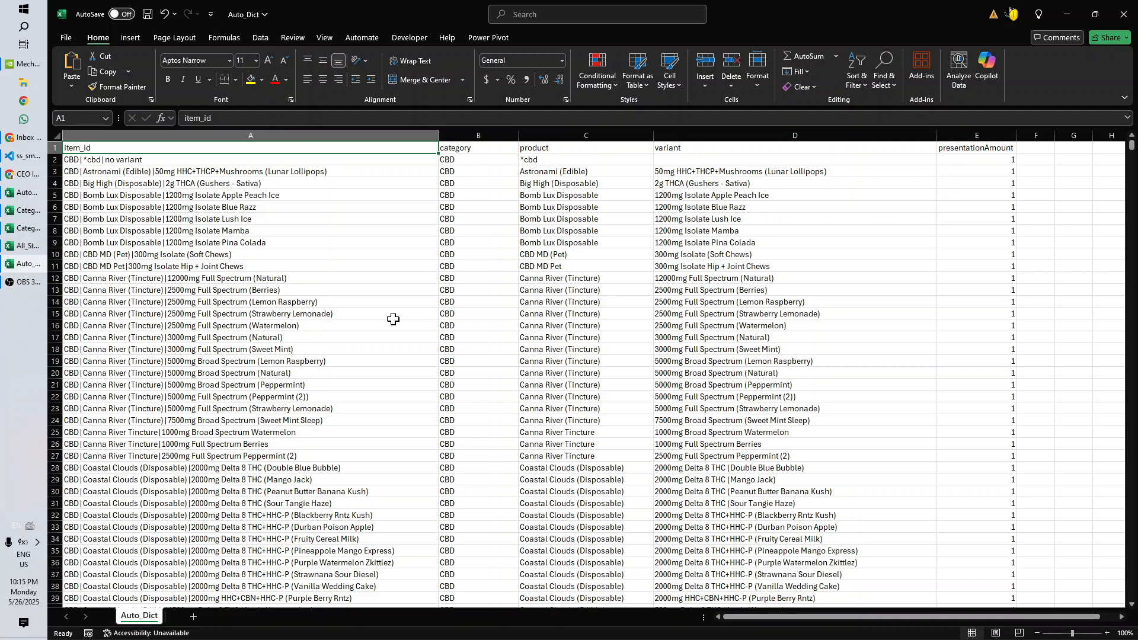
left_click(371, 288)
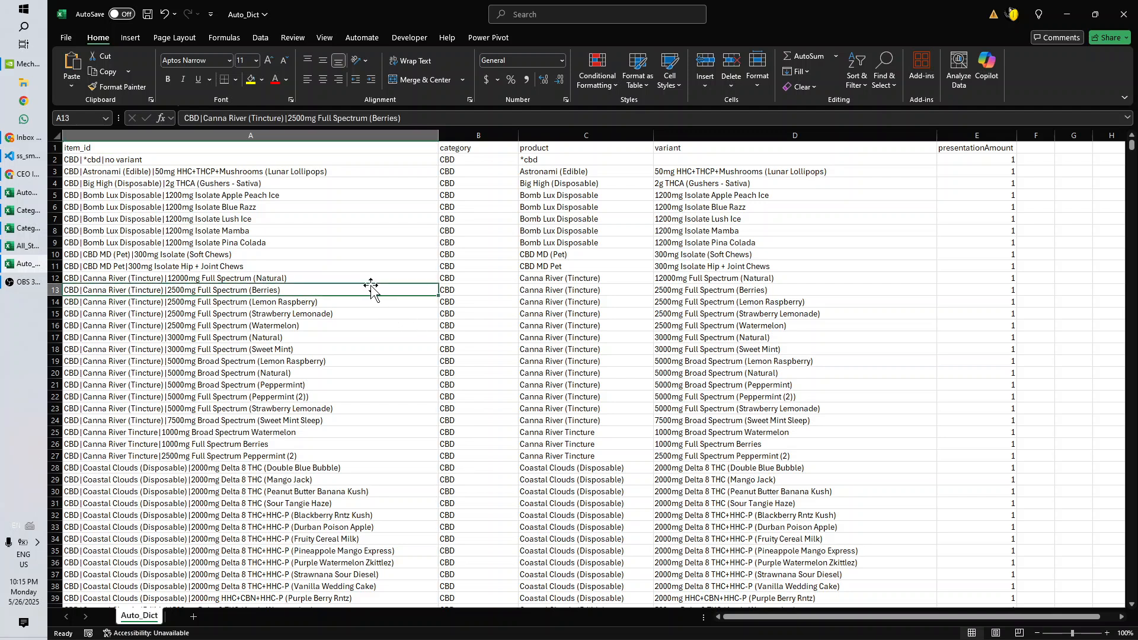
Close the Auto_Dict file without saving, and download the Integrated_data table from the CEO Inventory Tool
left_click(1132, 20)
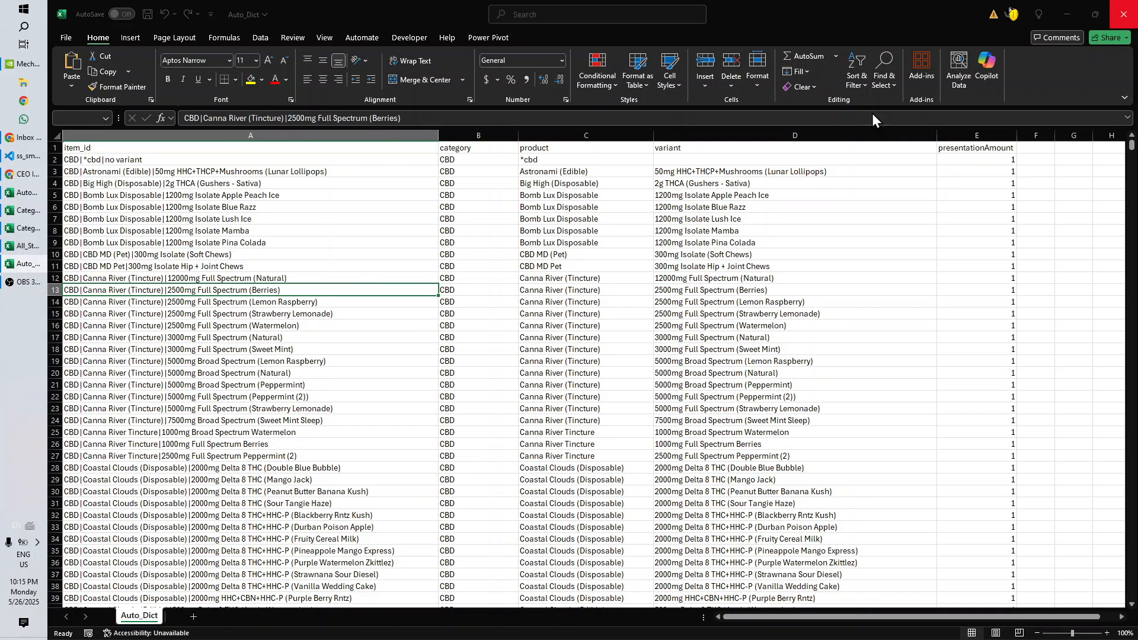
left_click(645, 422)
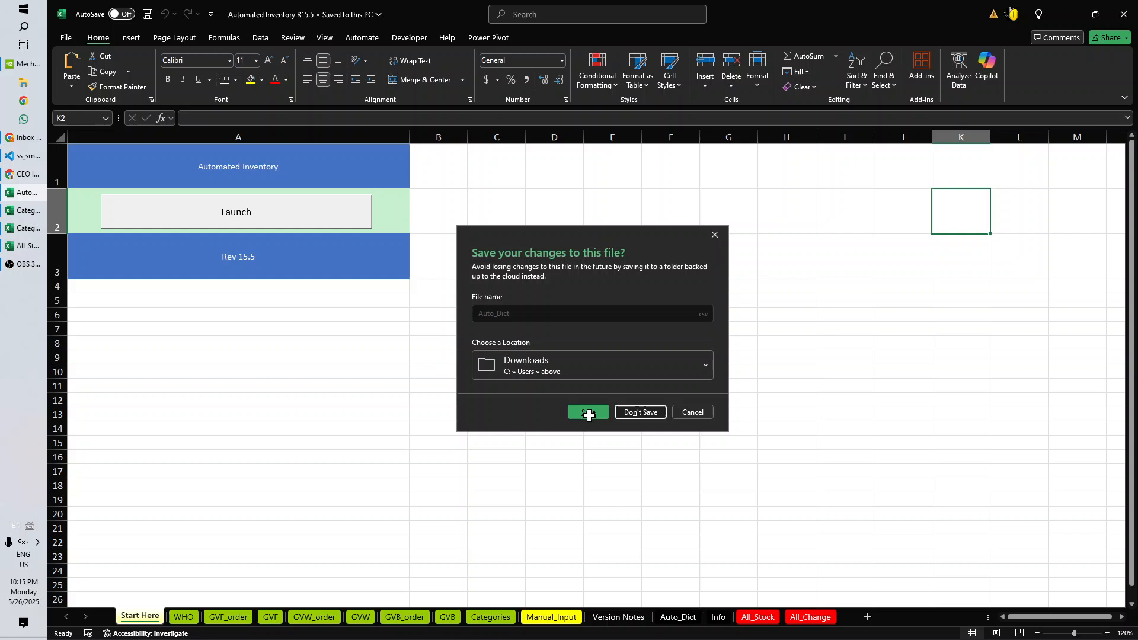
left_click(9, 175)
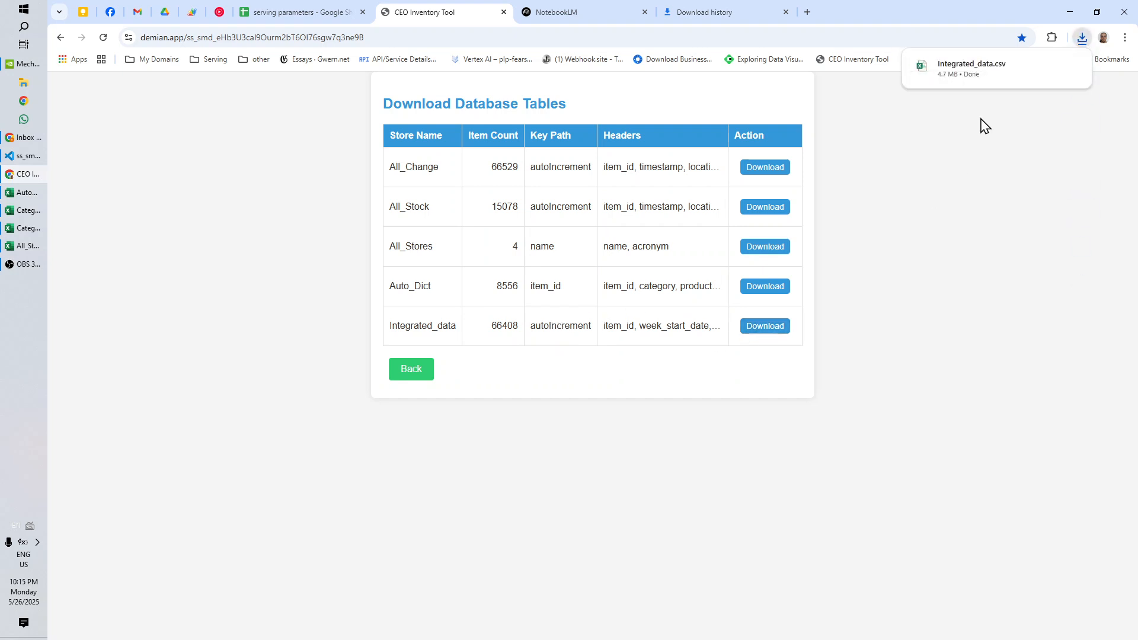
Open the downloaded Integrated_data CSV file, and review the configured stores and main menu sections of the CEO Inventory Tool
left_click(988, 69)
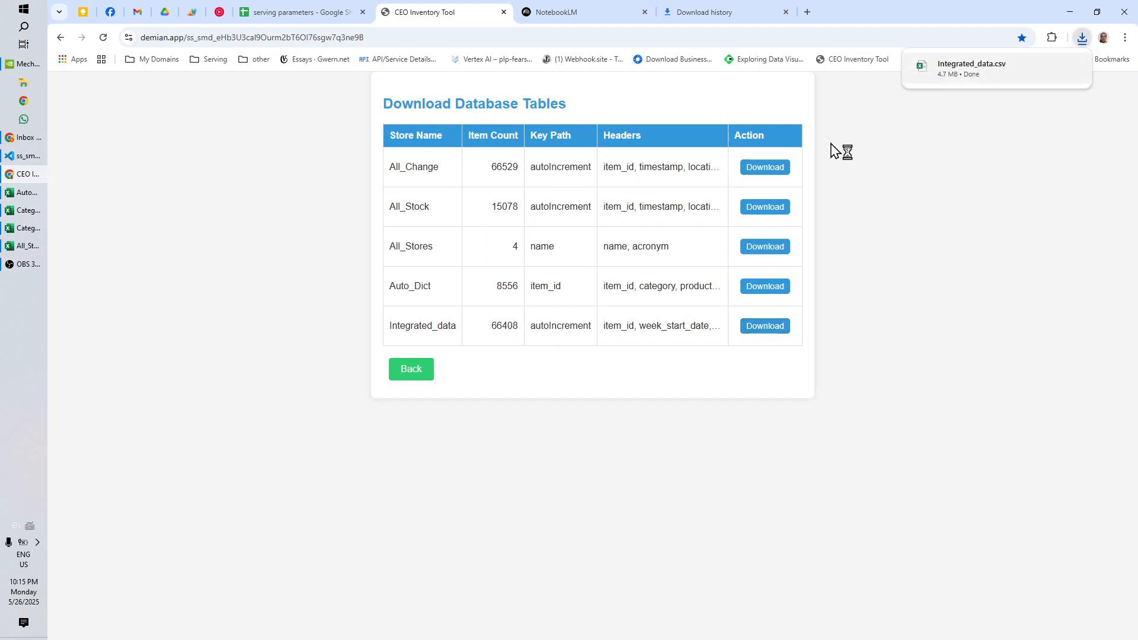
left_click(412, 377)
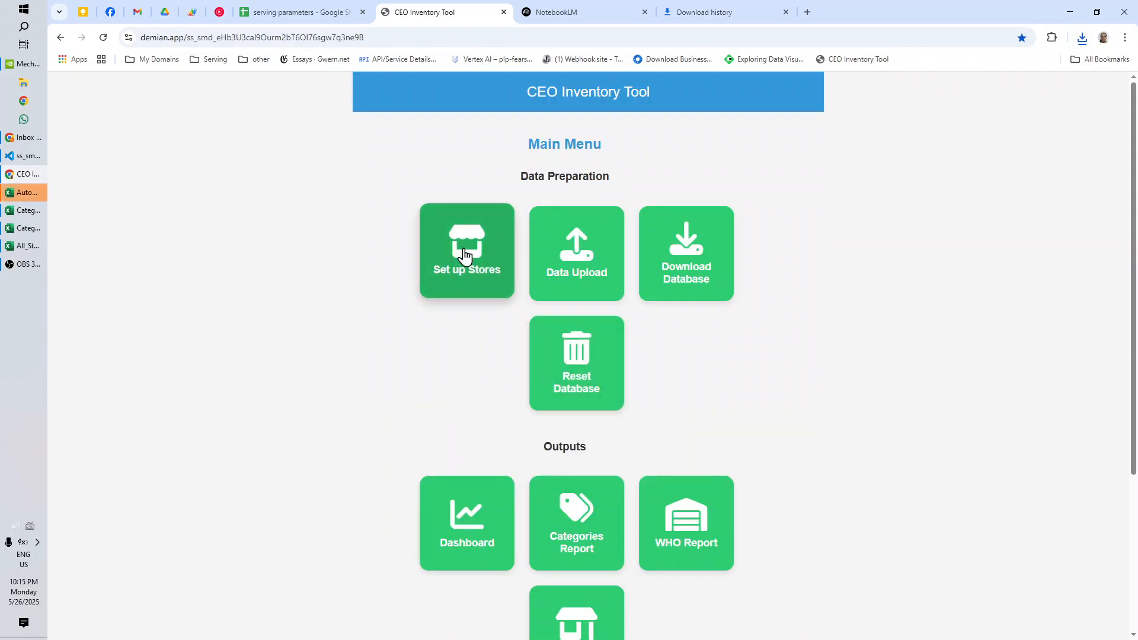
left_click(461, 254)
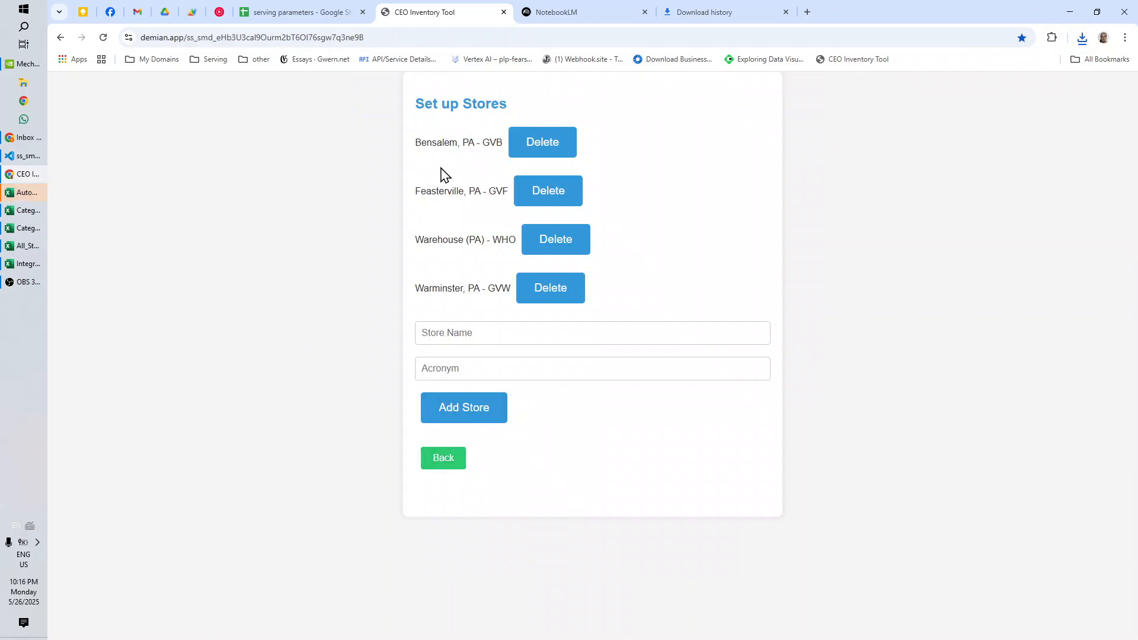
left_click(451, 464)
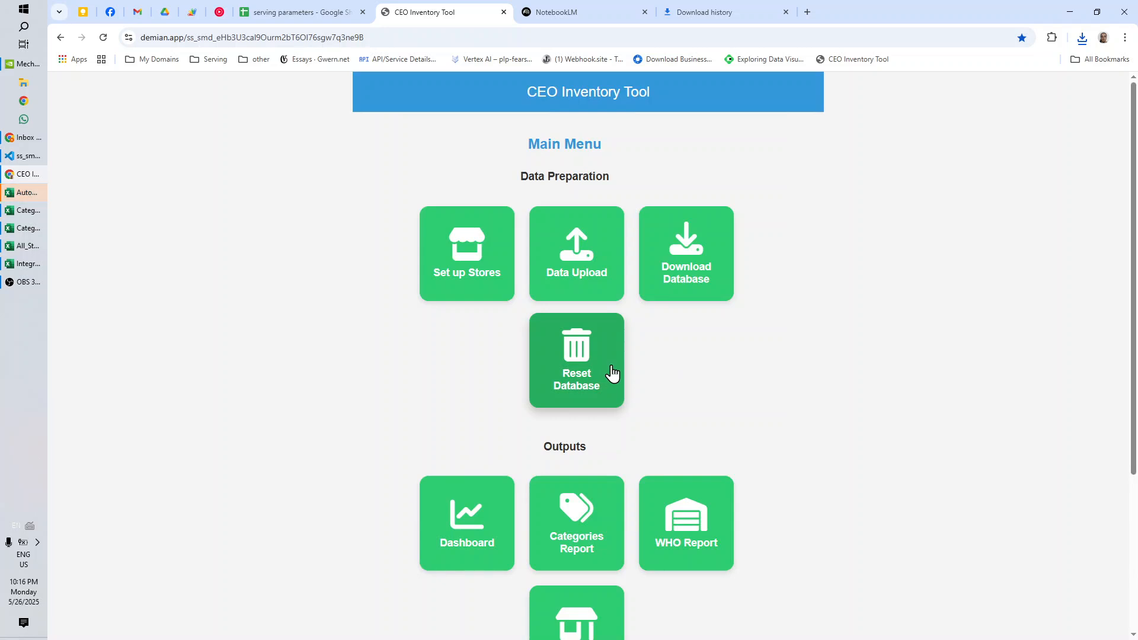
scroll(778, 358, "down", 1)
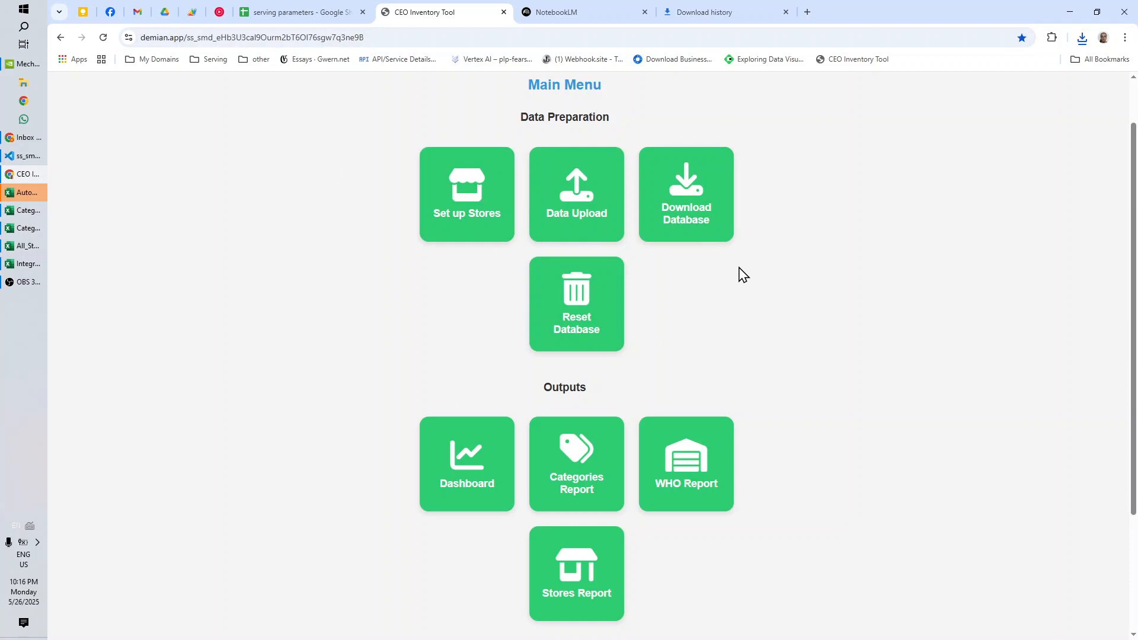
scroll(743, 275, "down", 2)
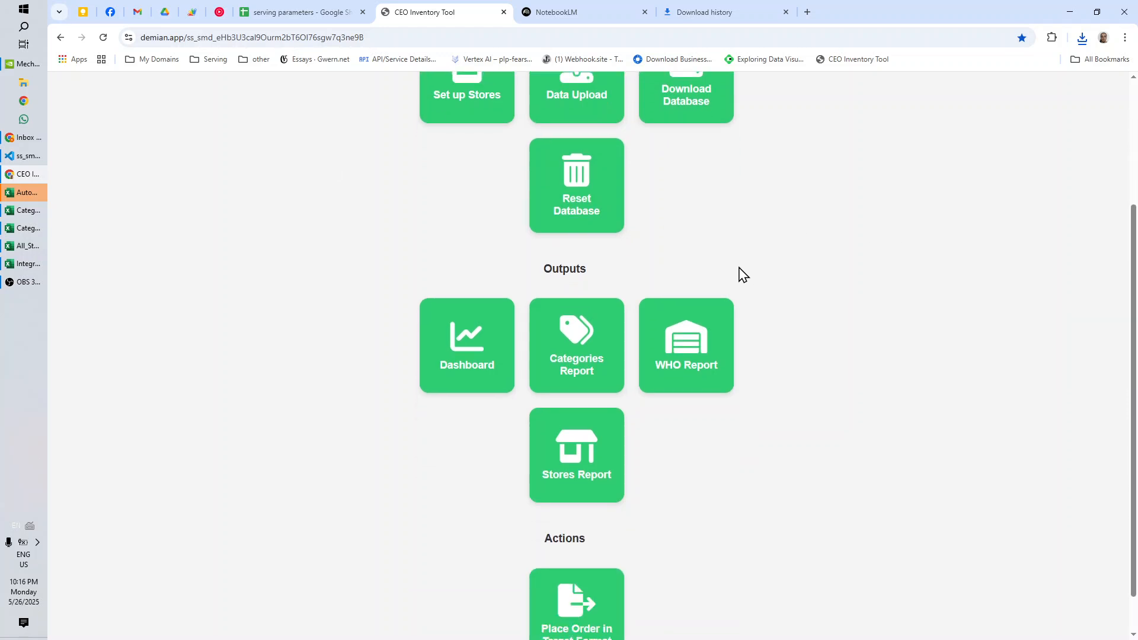
scroll(741, 275, "down", 1)
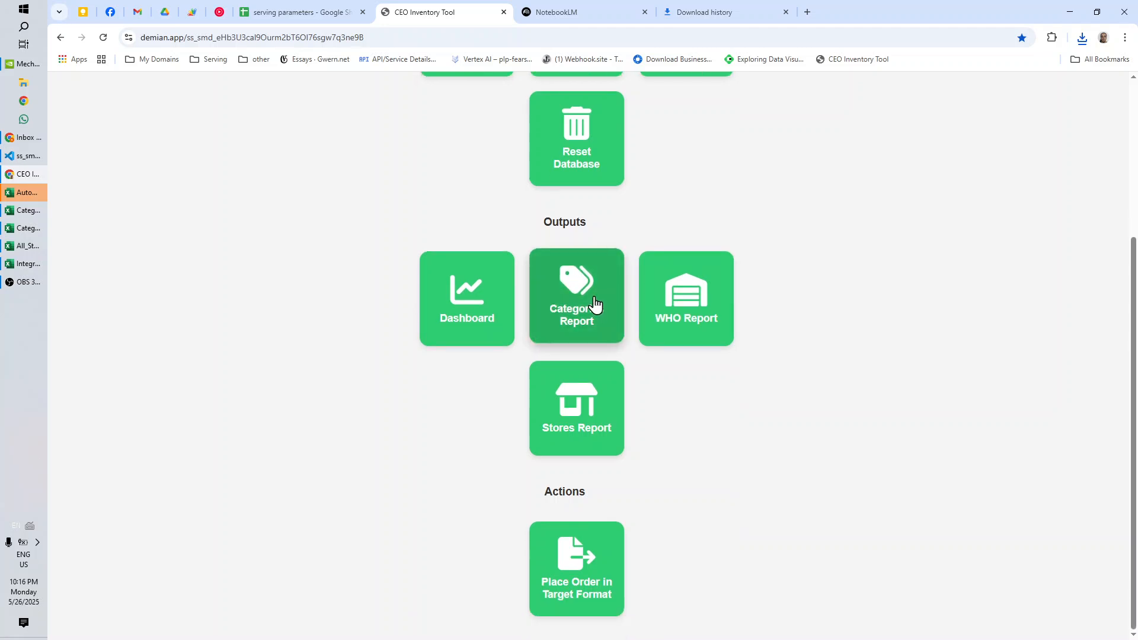
Switch to the Automated Inventory R15.5 workbook in Excel and examine the Top 80% Sales and Top 20% Products columns of the GVF sheet
left_click(25, 192)
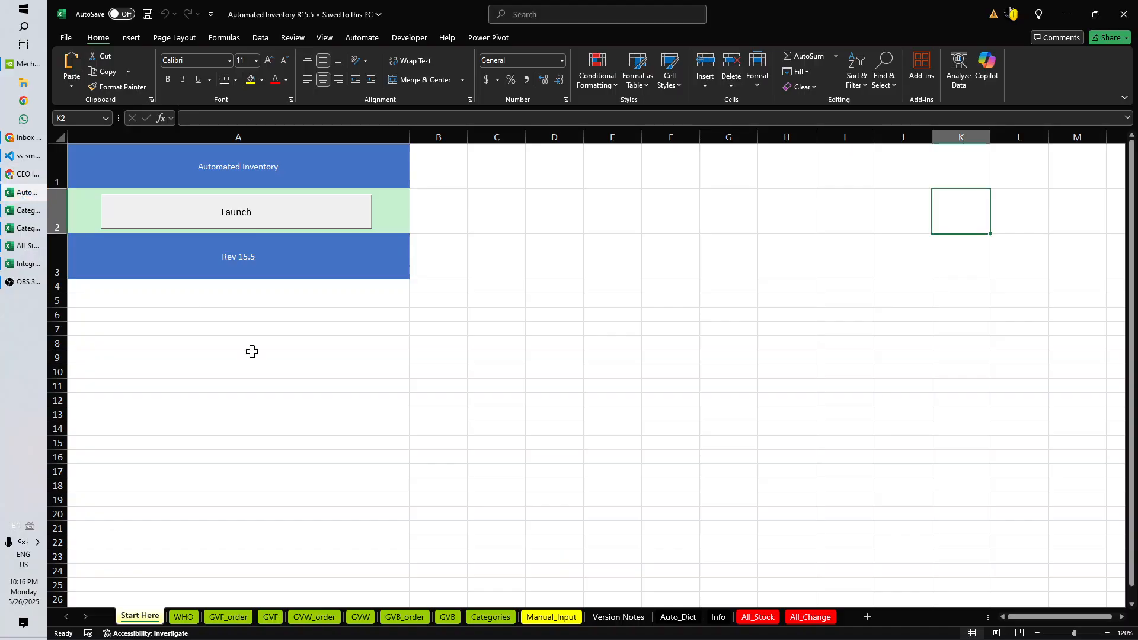
left_click(226, 617)
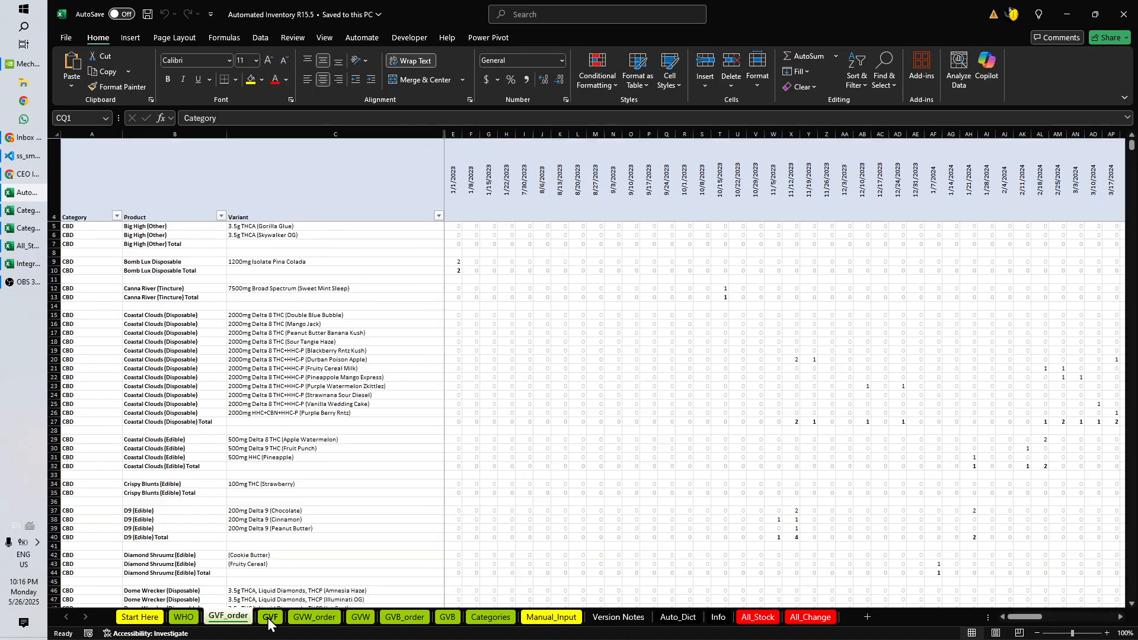
left_click(268, 618)
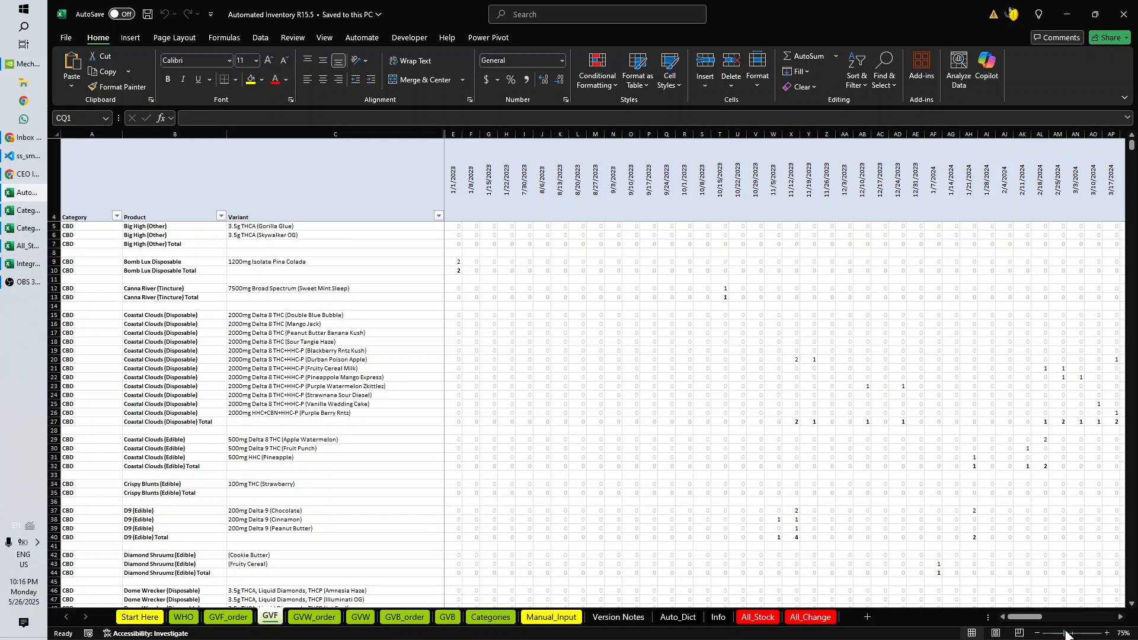
left_click_drag(1034, 619, 1102, 602)
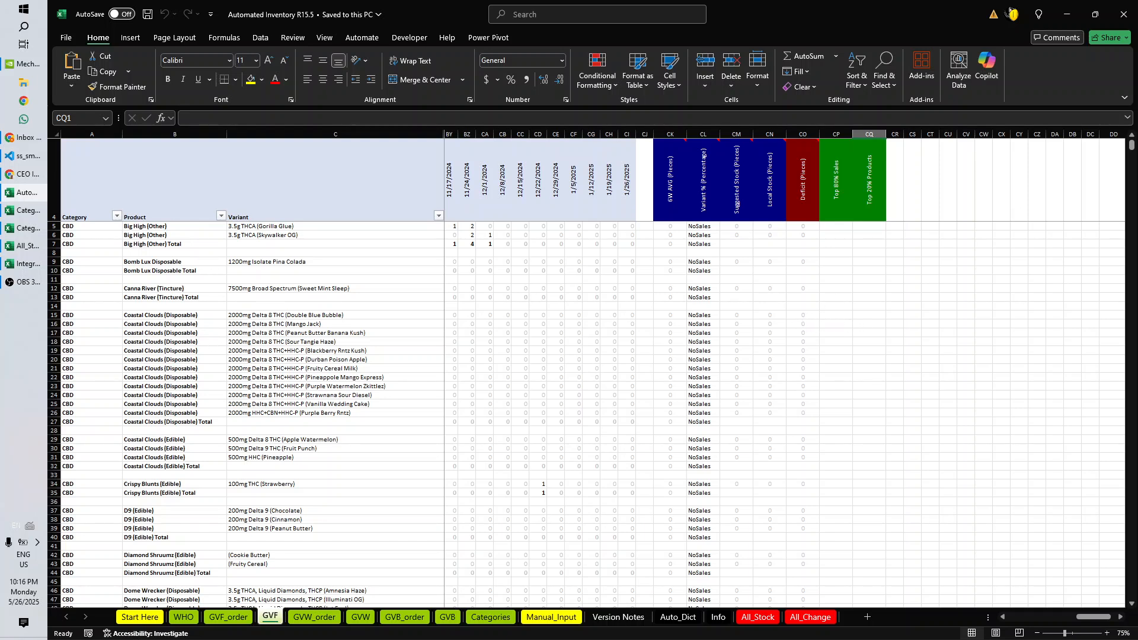
left_click(832, 185)
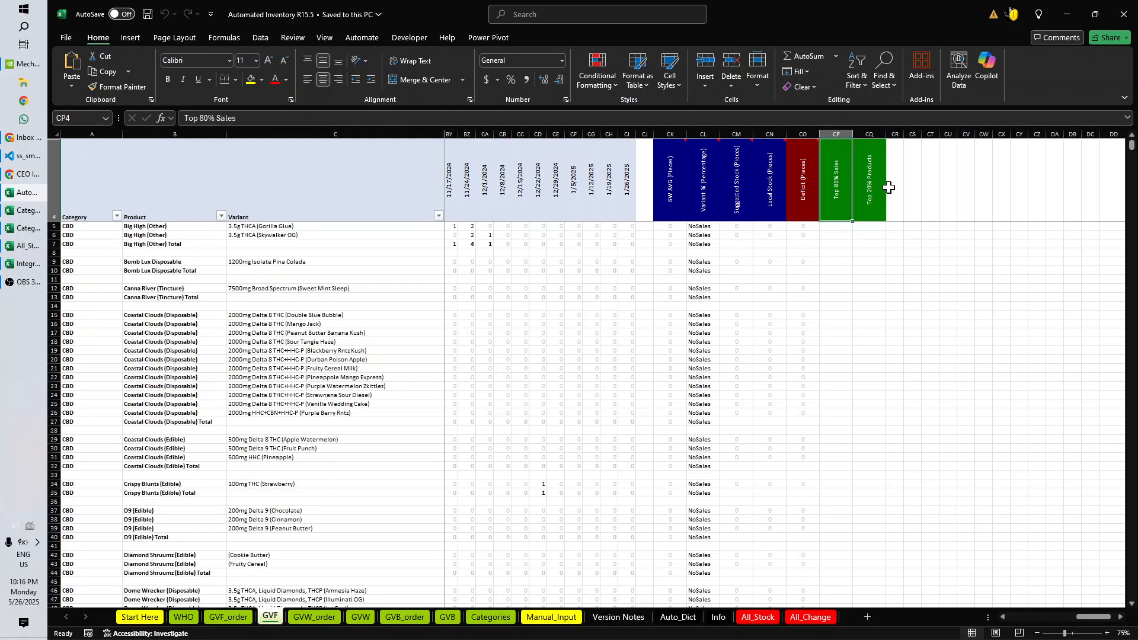
left_click(870, 185)
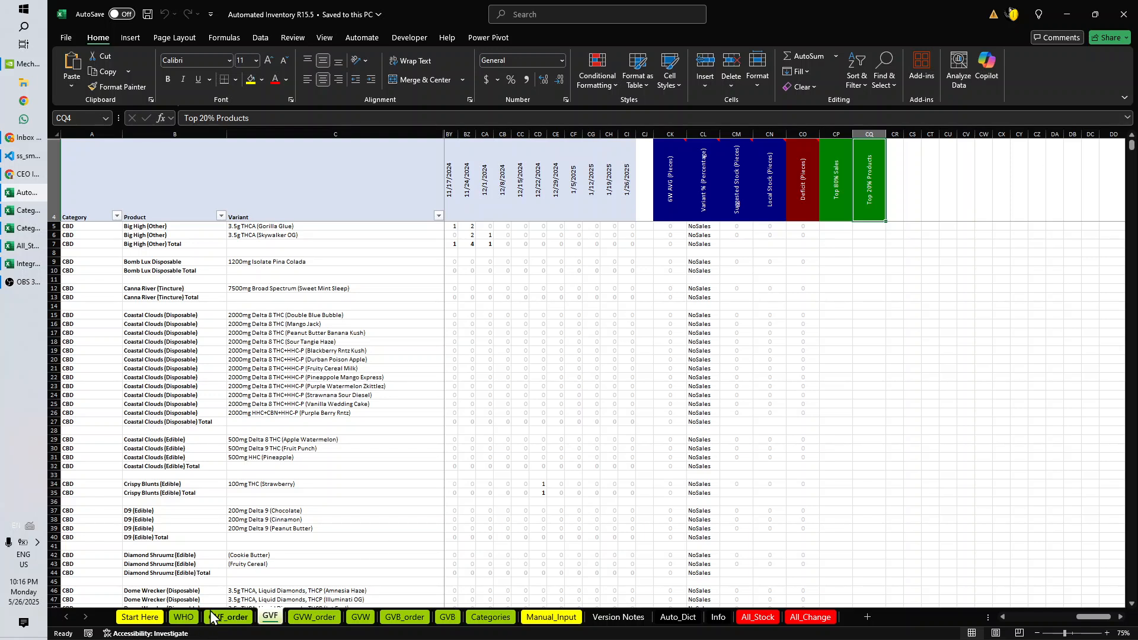
On the GVF_order sheet, examine the variant, deficit and total order of the first item and the Pieces in Box and Boxes in Case columns
left_click(228, 617)
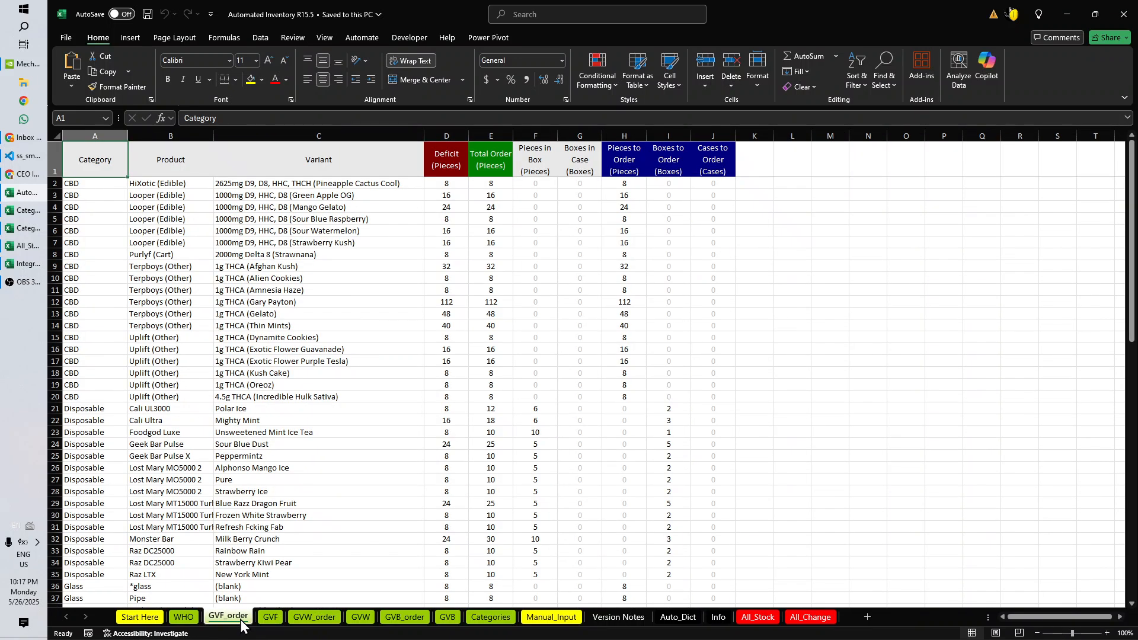
left_click(323, 183)
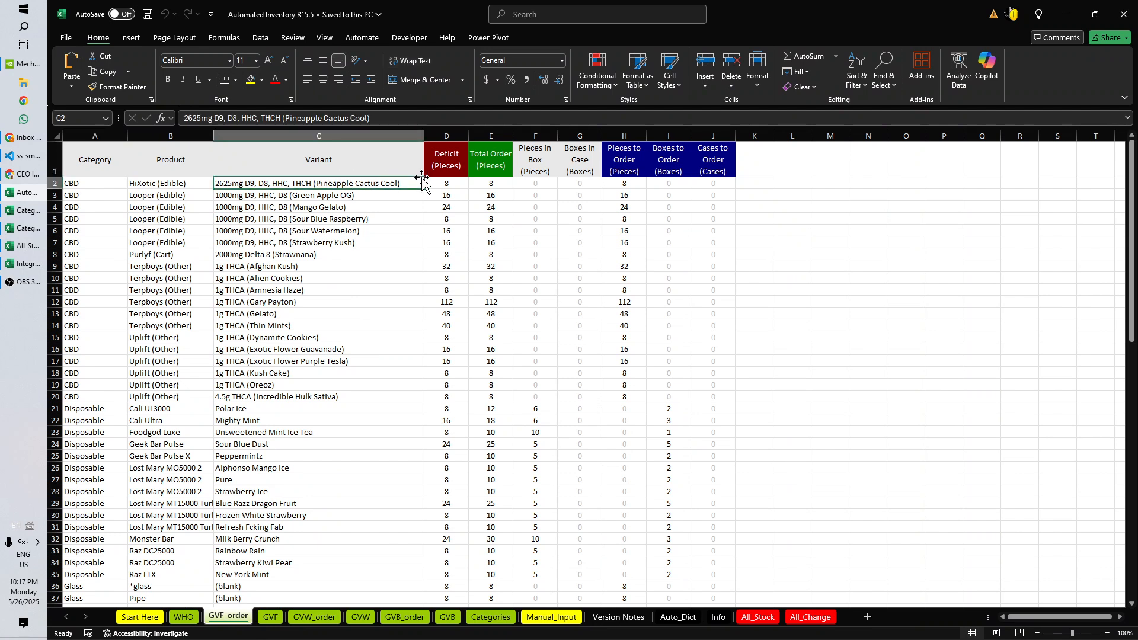
left_click(446, 184)
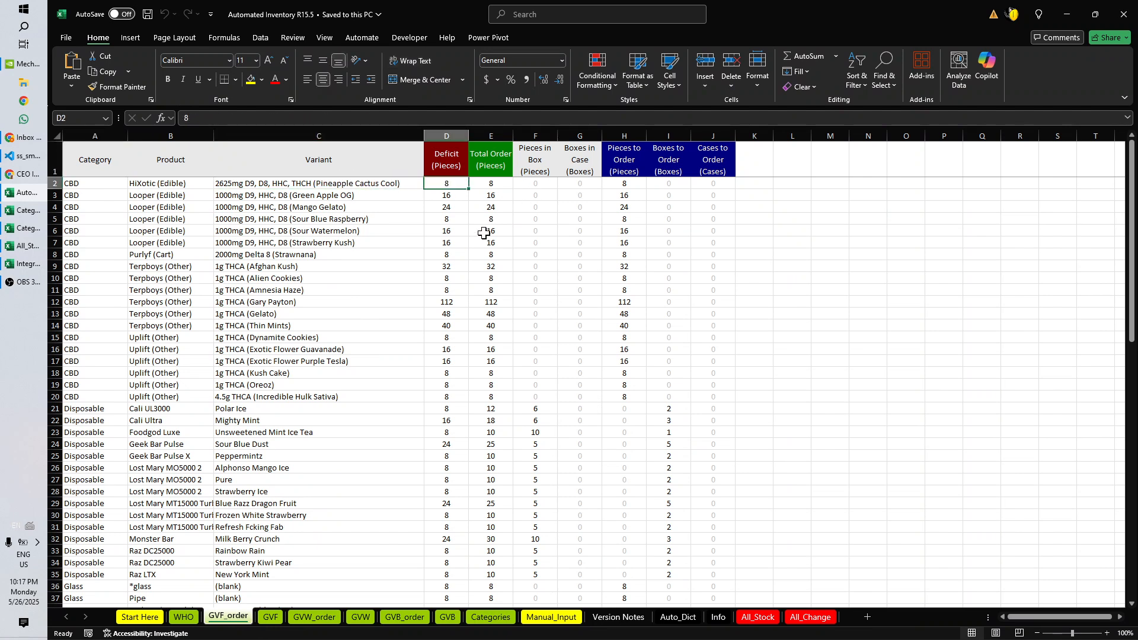
left_click(505, 185)
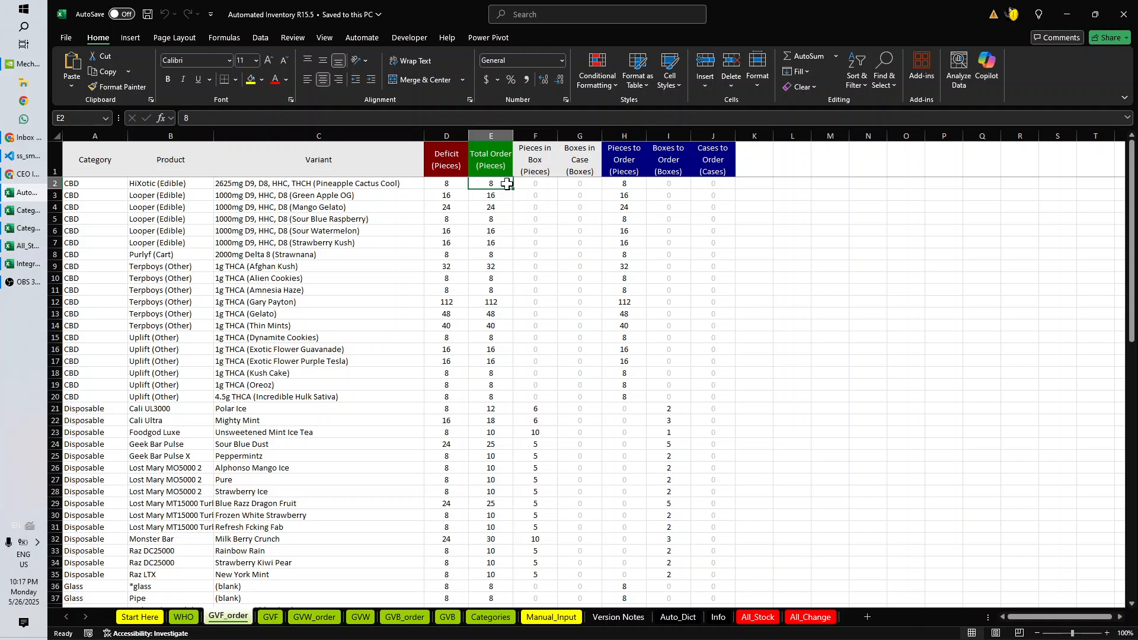
left_click(515, 420)
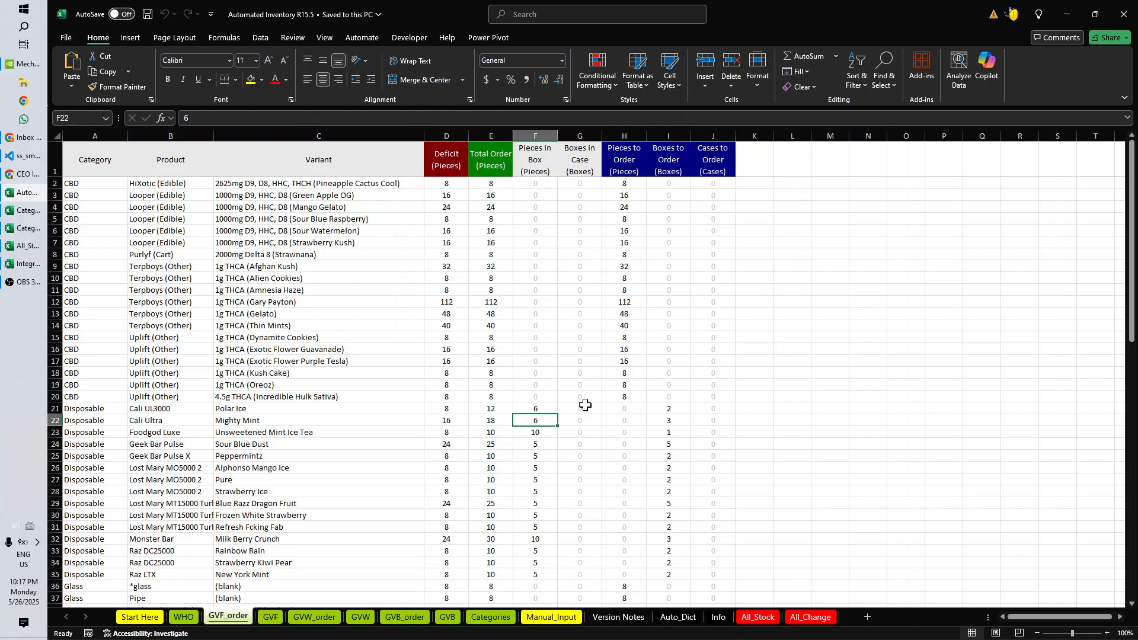
left_click(589, 157)
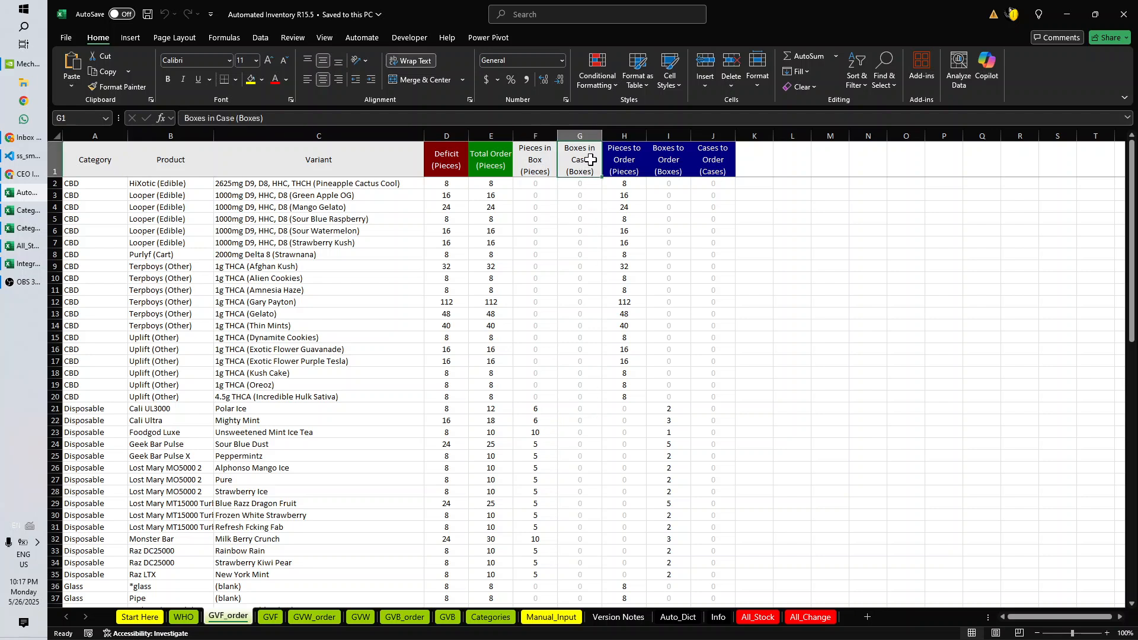
left_click(542, 160)
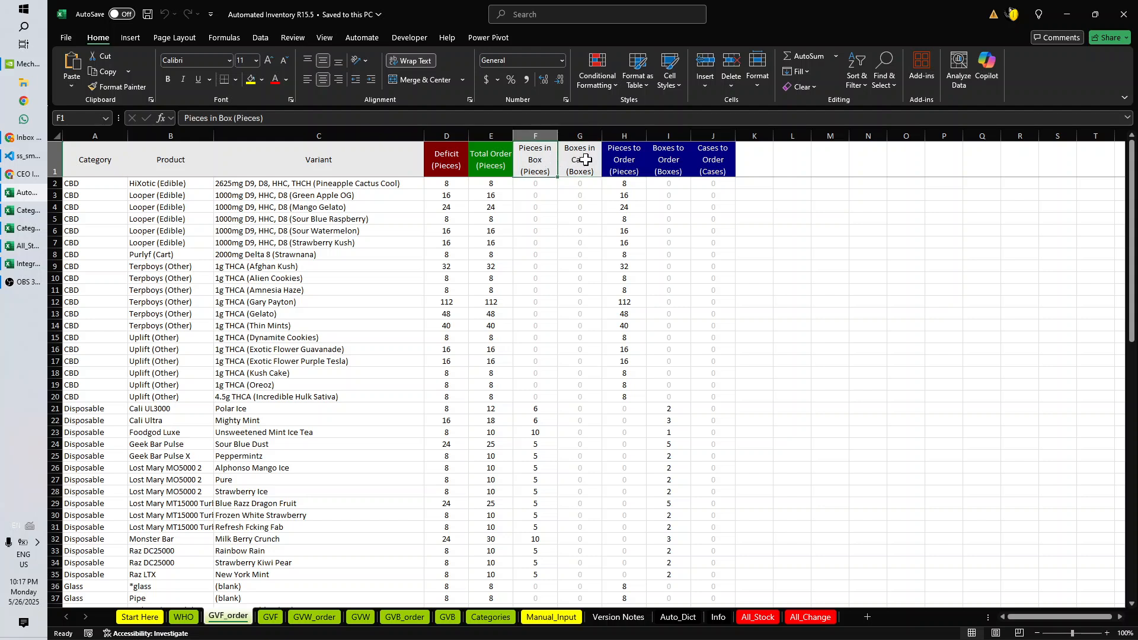
left_click(585, 160)
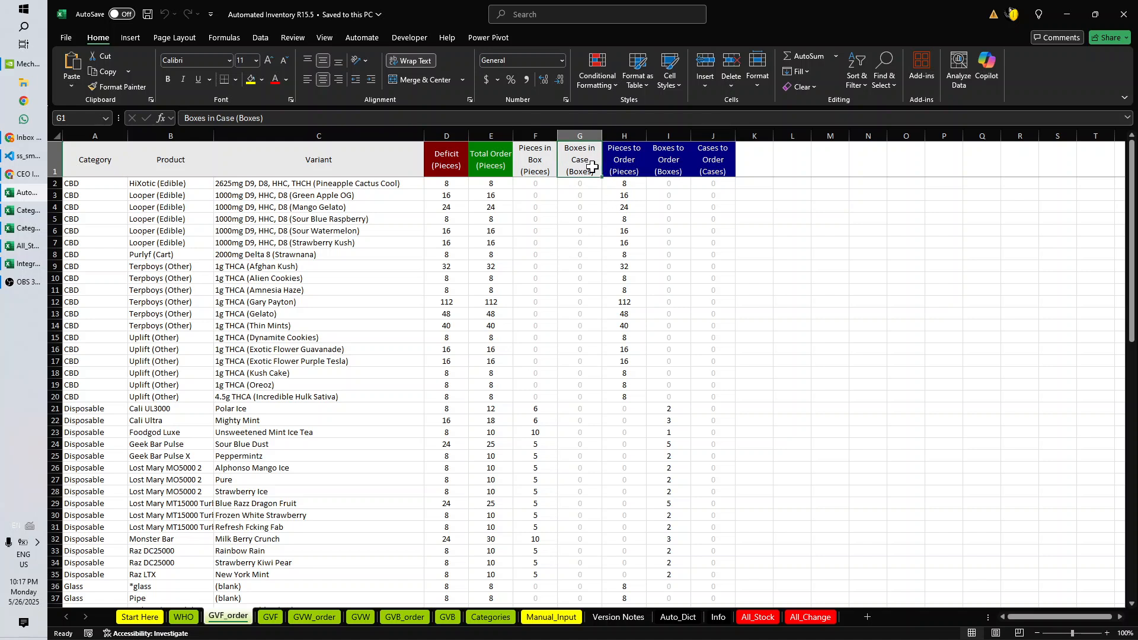
Look through the GVF_order list and compare Pieces in Box with Pieces to Order for the CBD items in rows 2 to 20
scroll(576, 469, "down", 8)
scroll(577, 468, "down", 12)
scroll(589, 522, "up", 16)
right_click(687, 196)
key("Escape")
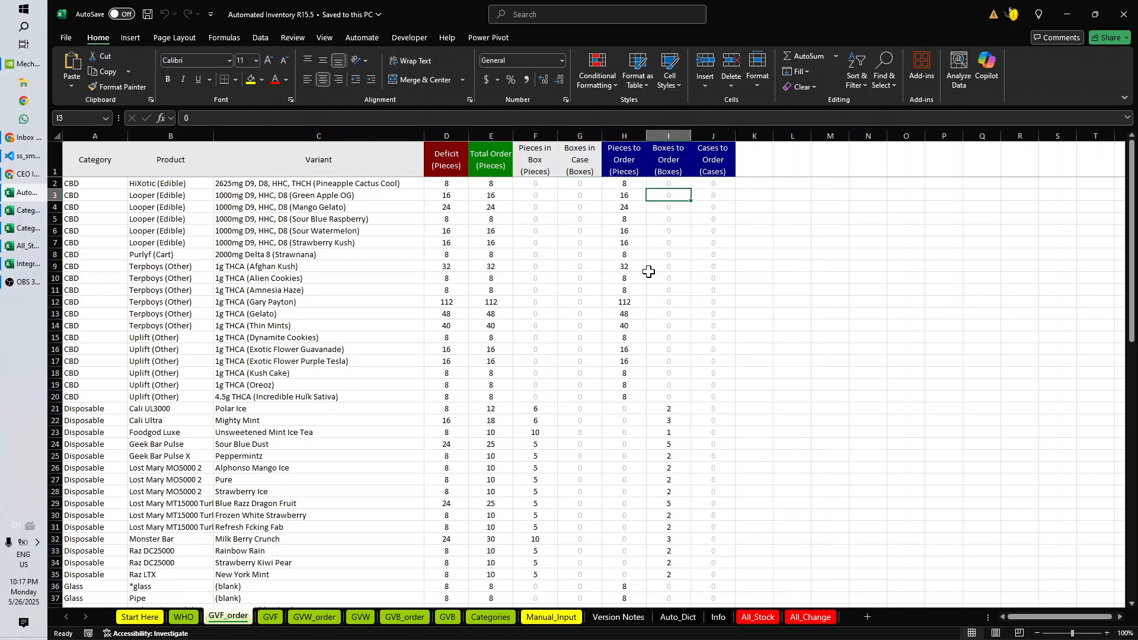
left_click(536, 195)
left_click_drag(545, 179, 550, 396)
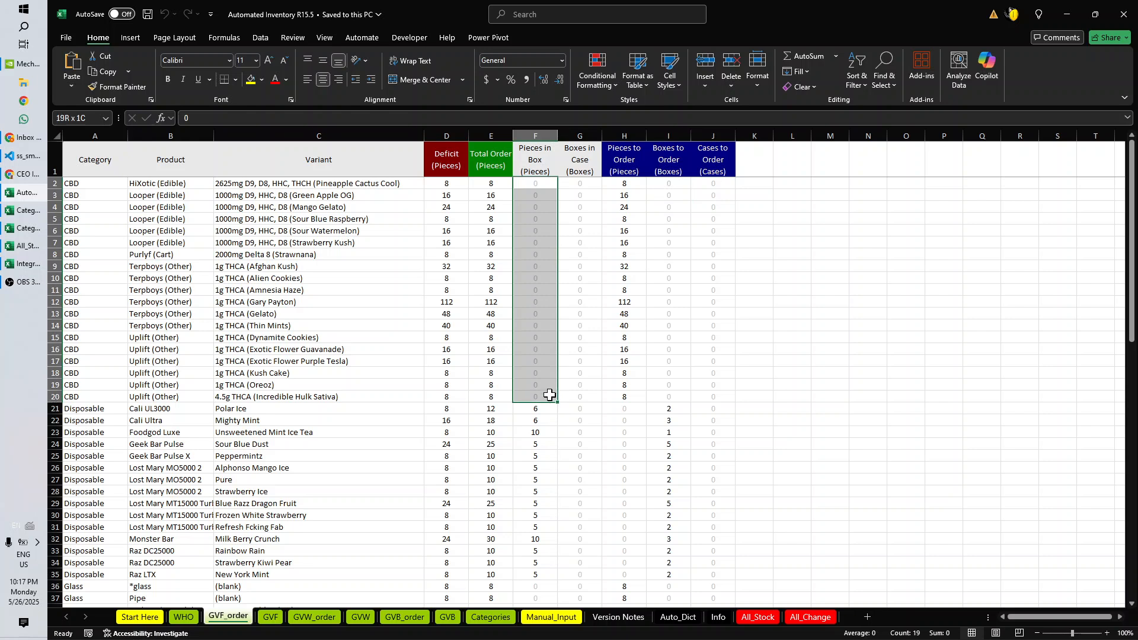
left_click_drag(550, 395, 551, 396)
left_click_drag(638, 394, 623, 182)
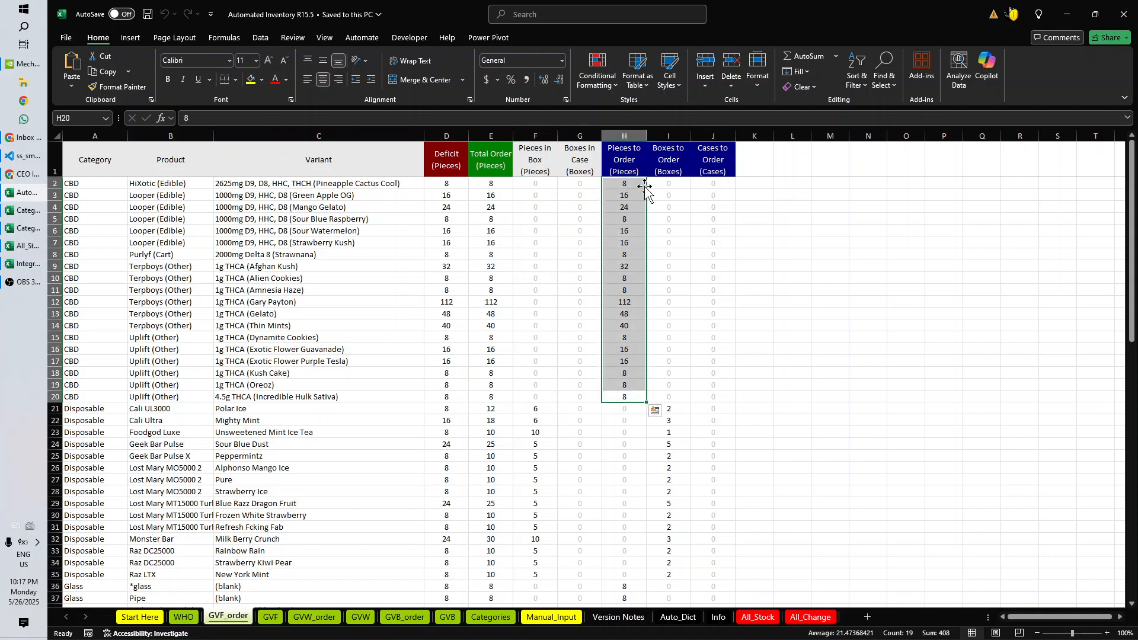
Compare Pieces in Box with Boxes to Order for the Cali UL3000 Polar Ice row, and look through the remaining order rows
left_click(676, 407)
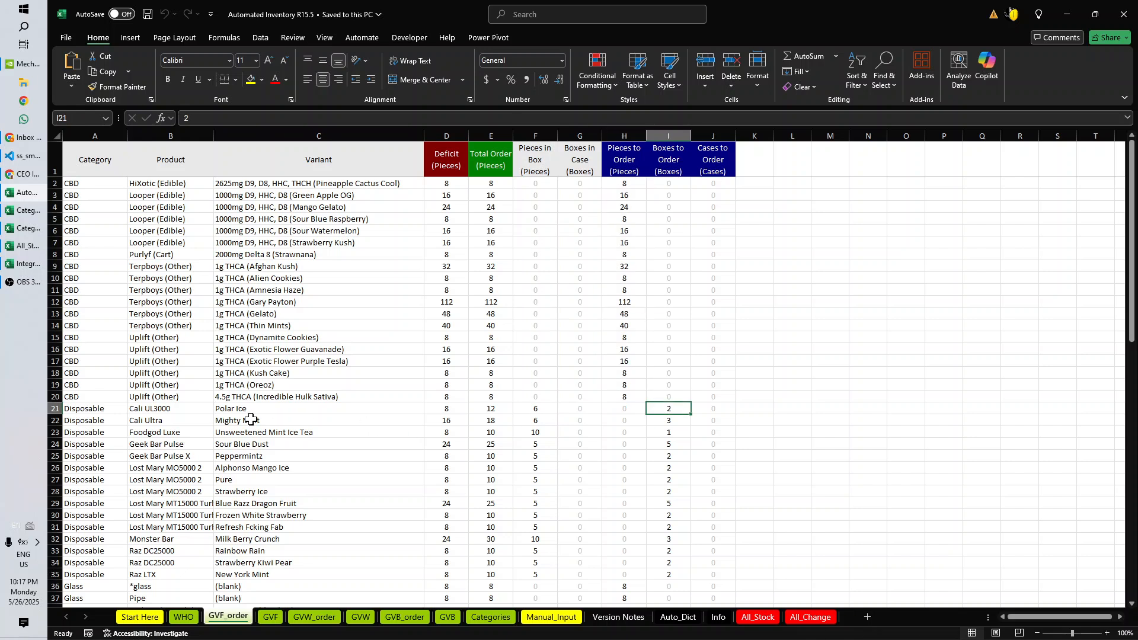
left_click(544, 409)
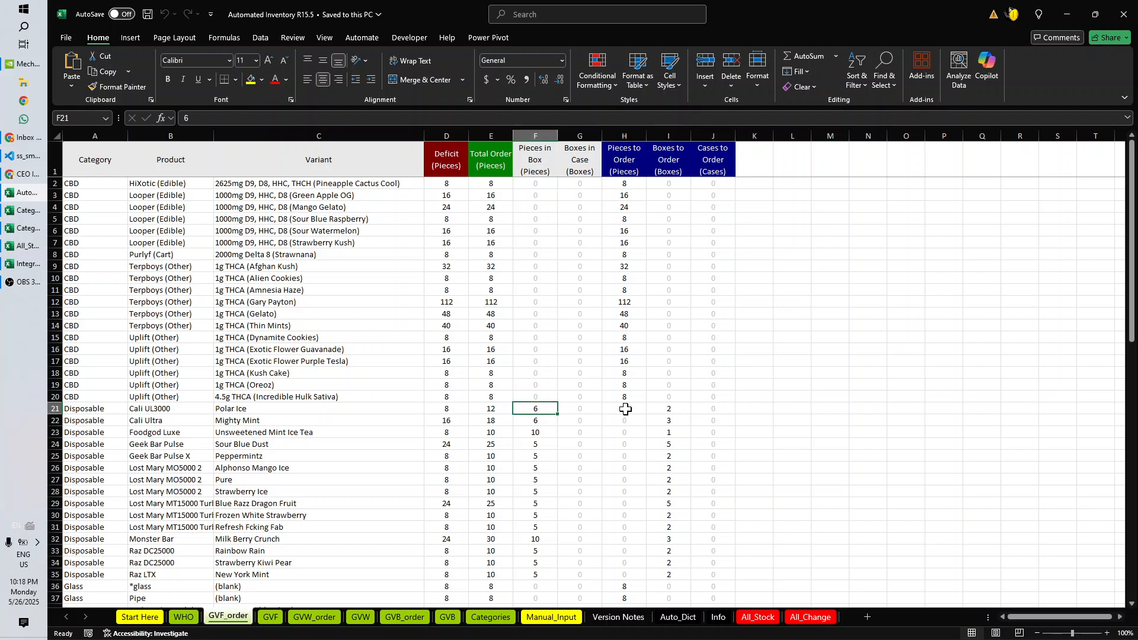
left_click(656, 409)
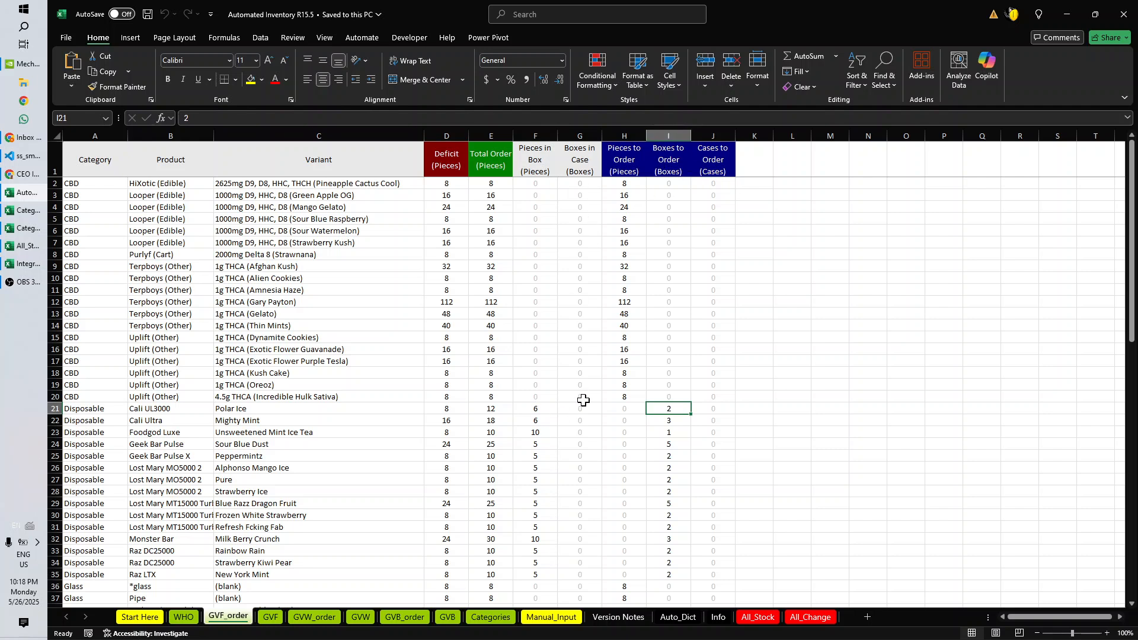
scroll(712, 422, "down", 1)
scroll(712, 422, "down", 20)
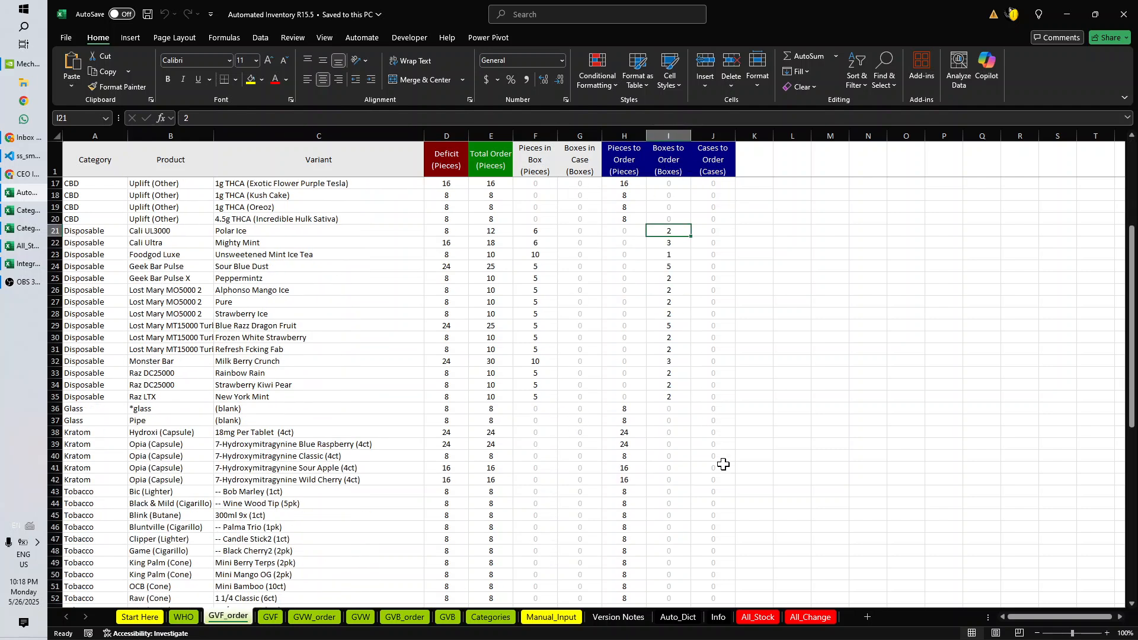
scroll(704, 528, "up", 20)
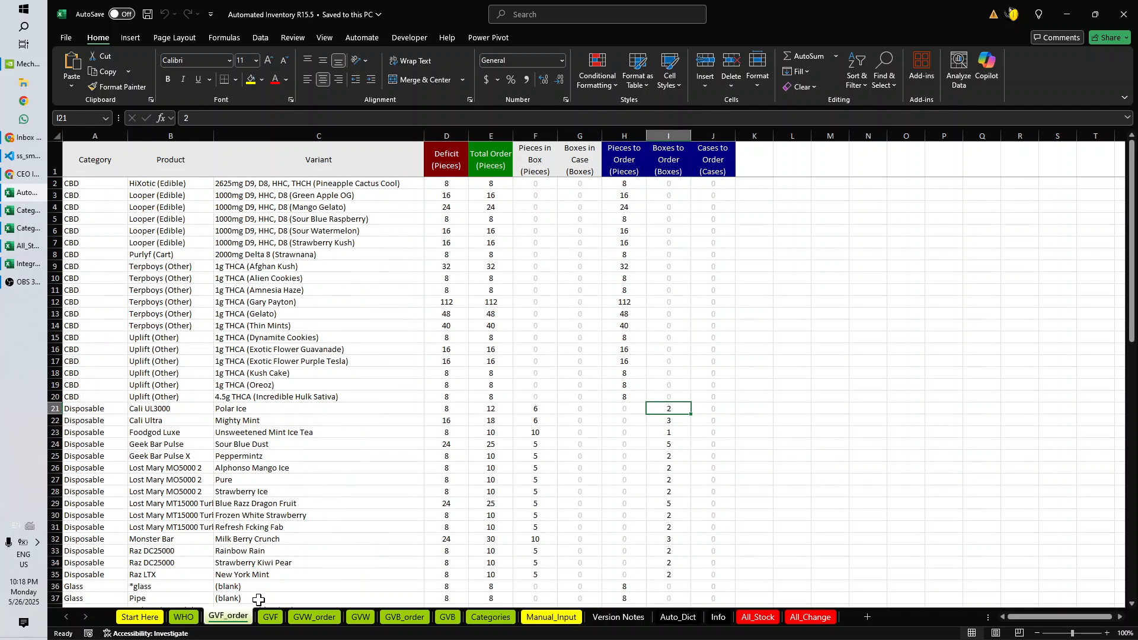
Revisit the GVF_order and GVF sheets, and examine the WHO sheet's per-store requested pieces columns, including GVW Requested (Pieces)
left_click(179, 620)
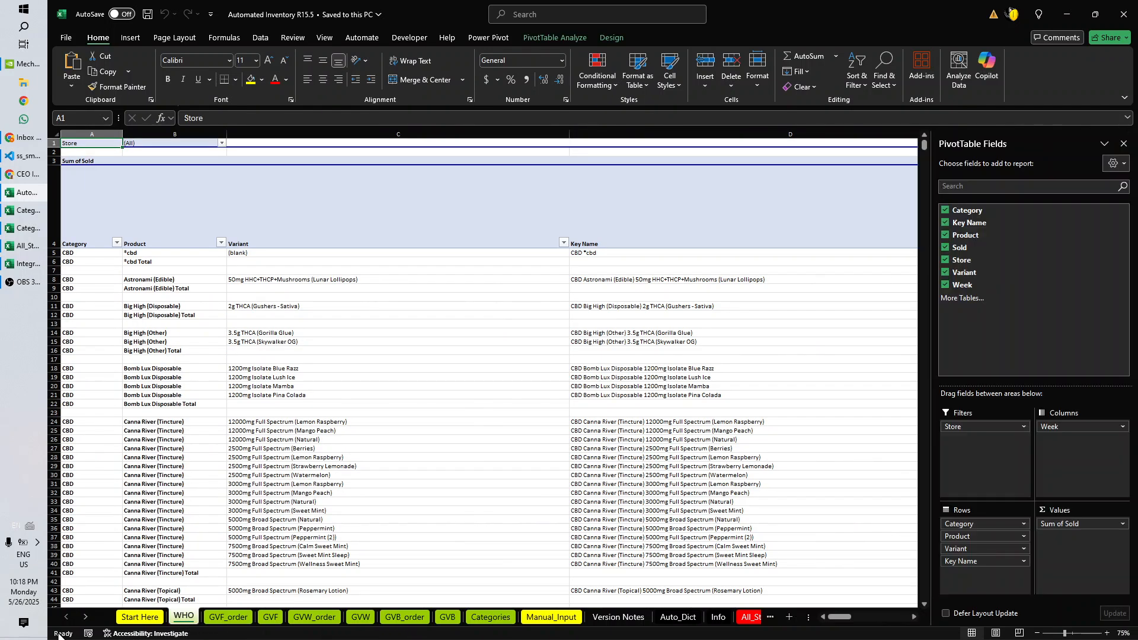
left_click(228, 618)
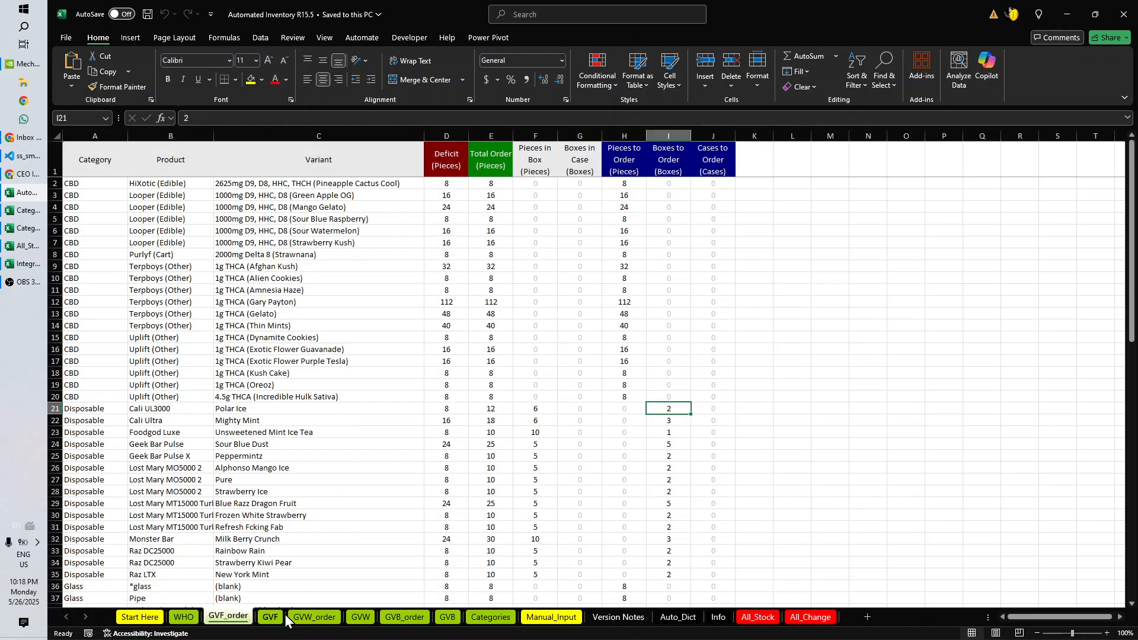
left_click(271, 618)
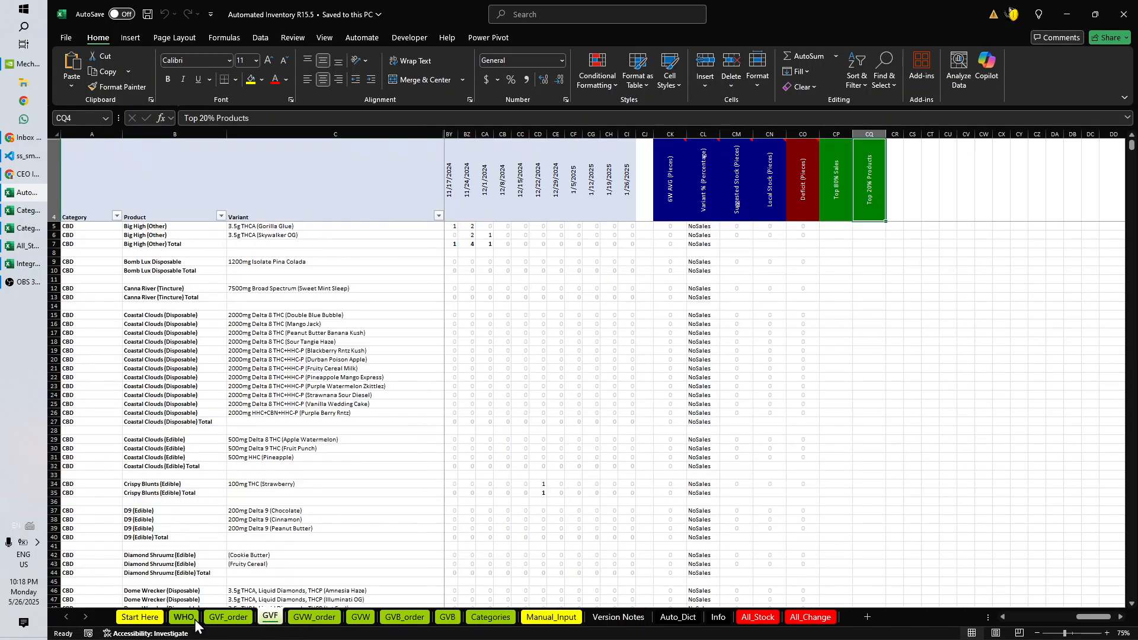
left_click(184, 618)
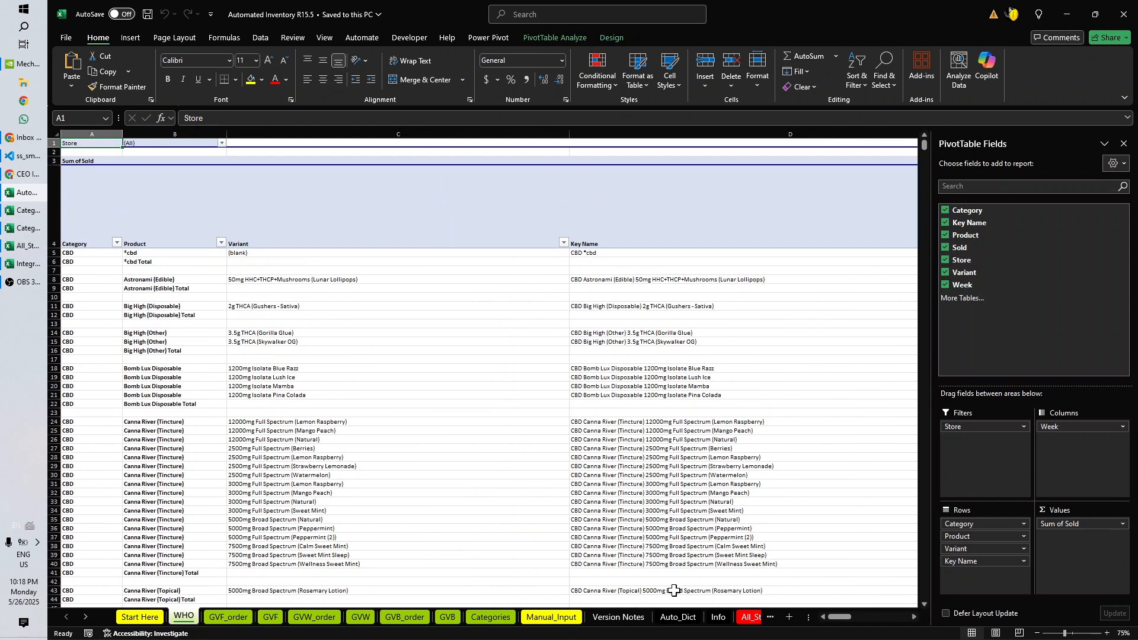
left_click_drag(849, 617, 936, 616)
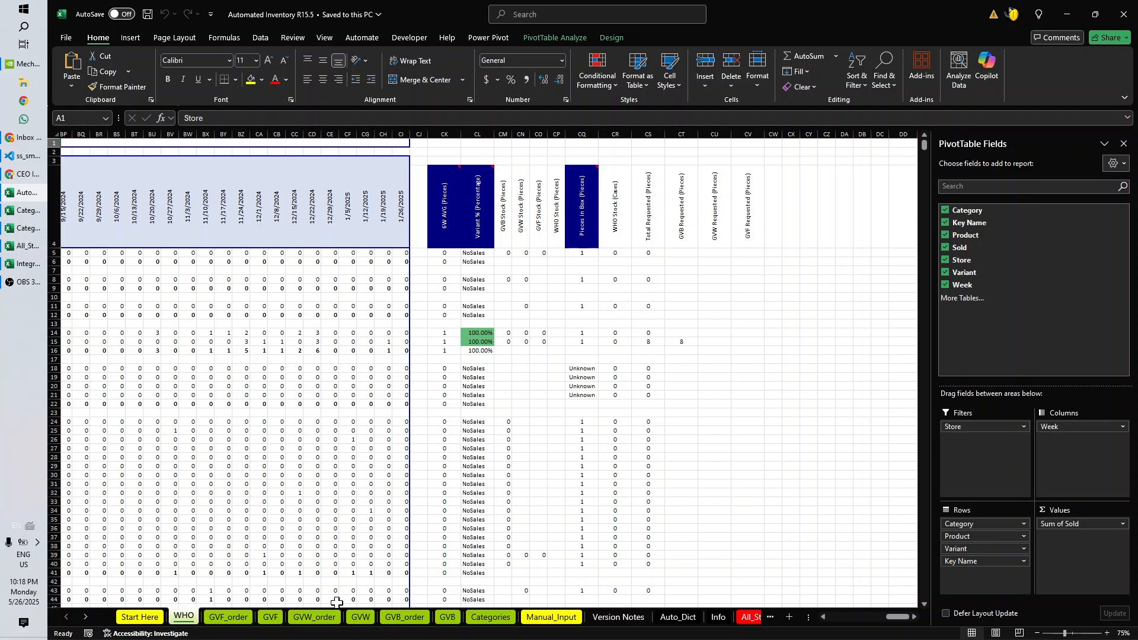
left_click(725, 206)
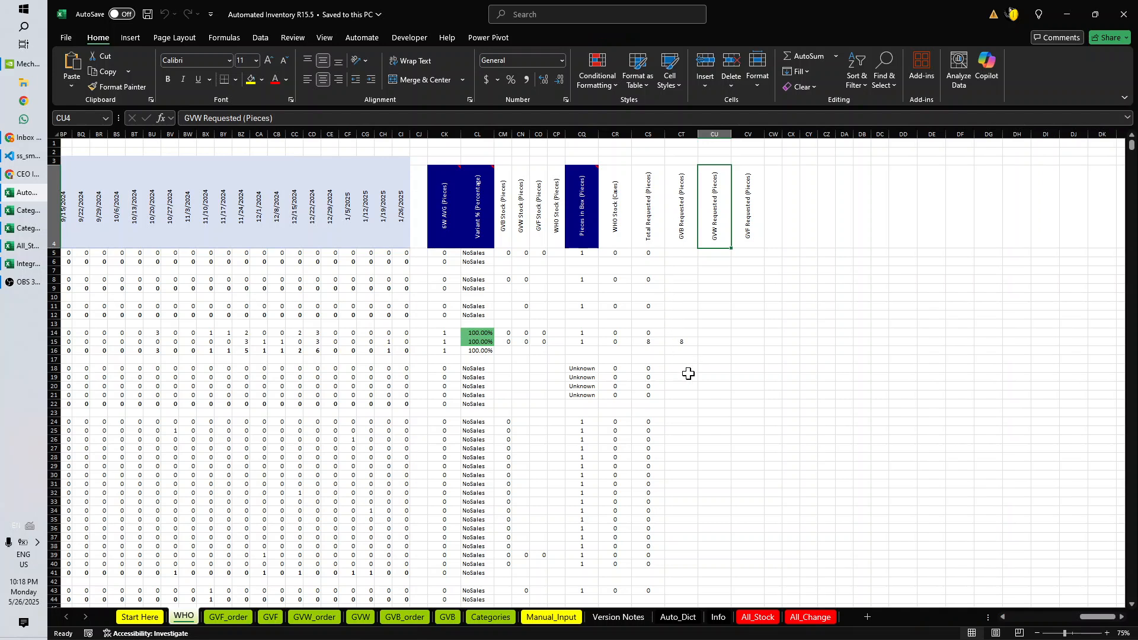
Look through the WHO sheet's product rows down to about row 125, comparing total and per-store requested pieces
scroll(682, 385, "down", 8)
scroll(704, 445, "down", 6)
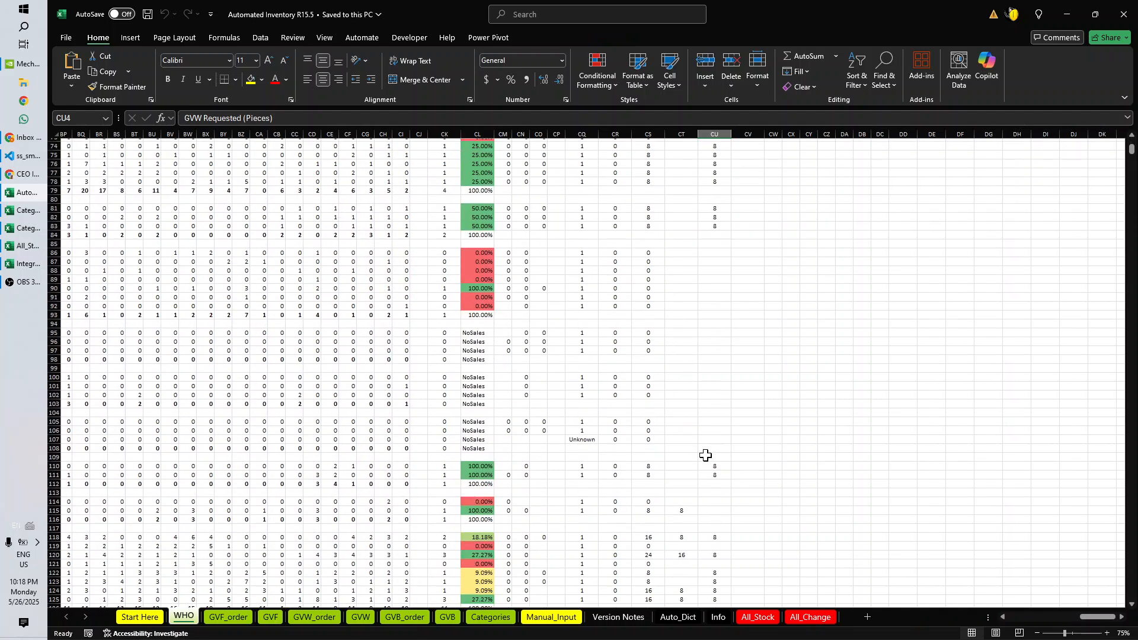
scroll(706, 455, "up", 14)
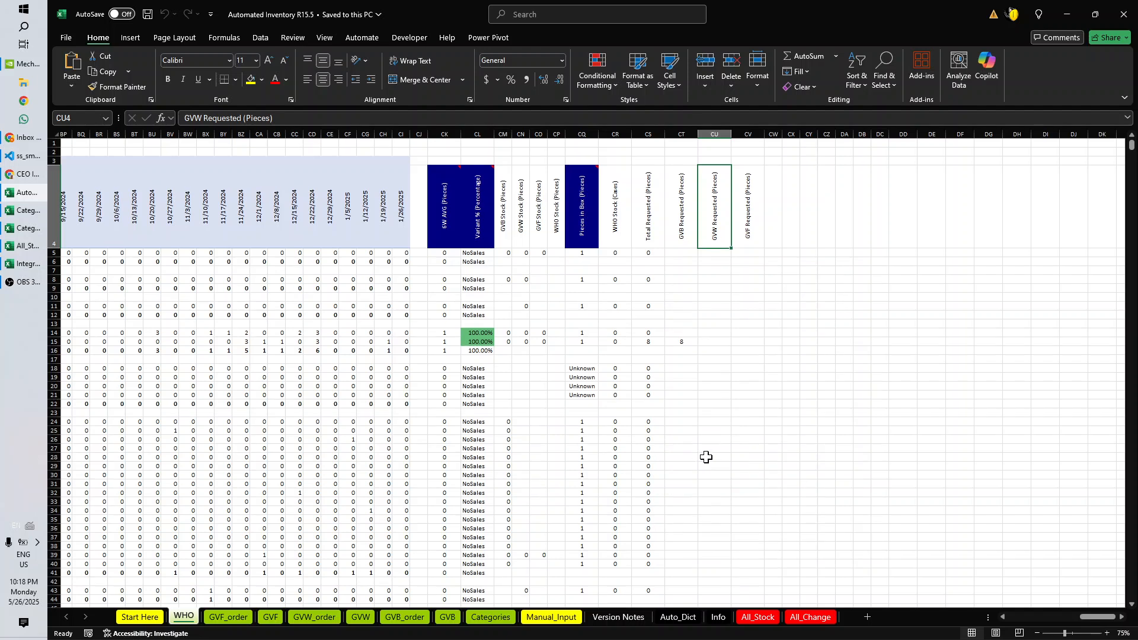
On the Manual_Input sheet, examine the Default REO parameter, its explanatory note and its value cell
left_click(558, 616)
left_click(363, 206)
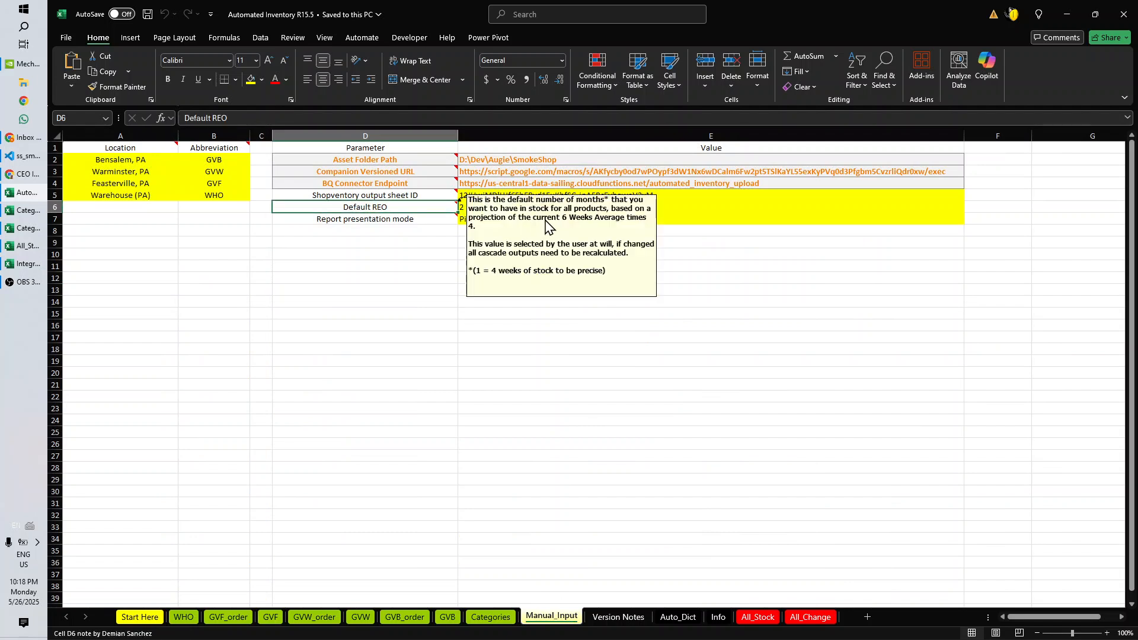
left_click(510, 208)
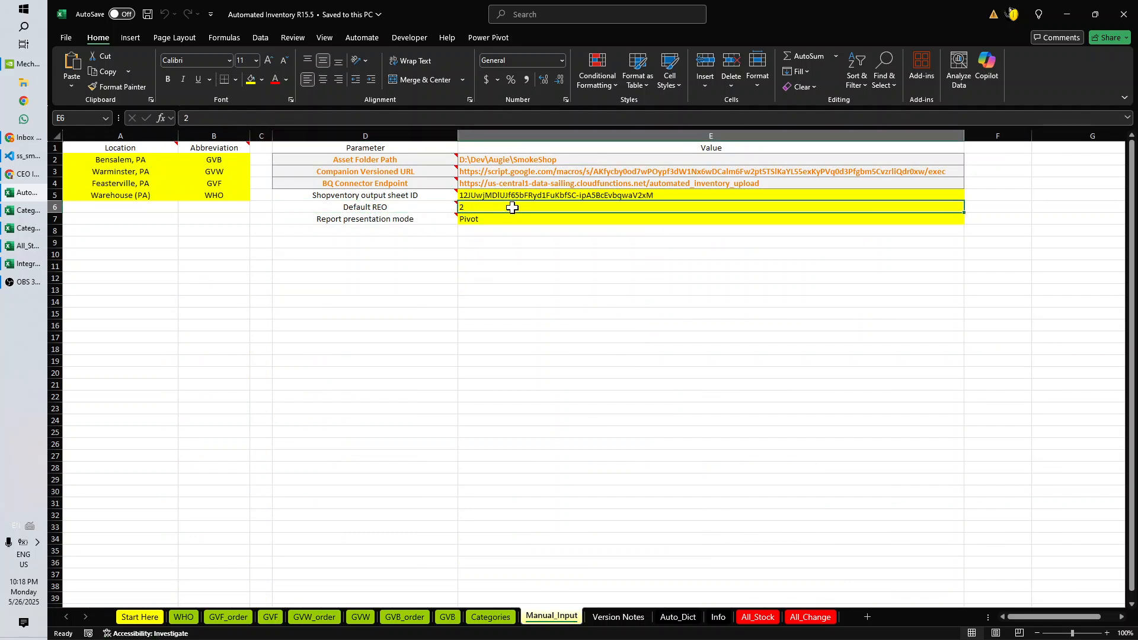
mouse_move(402, 208)
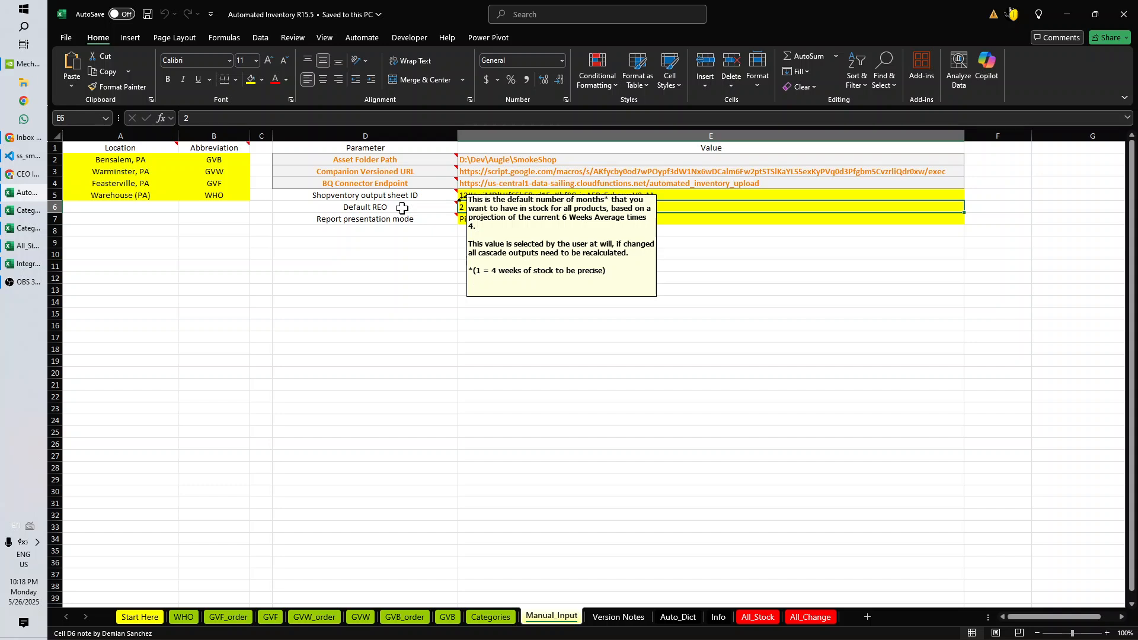
left_click(402, 208)
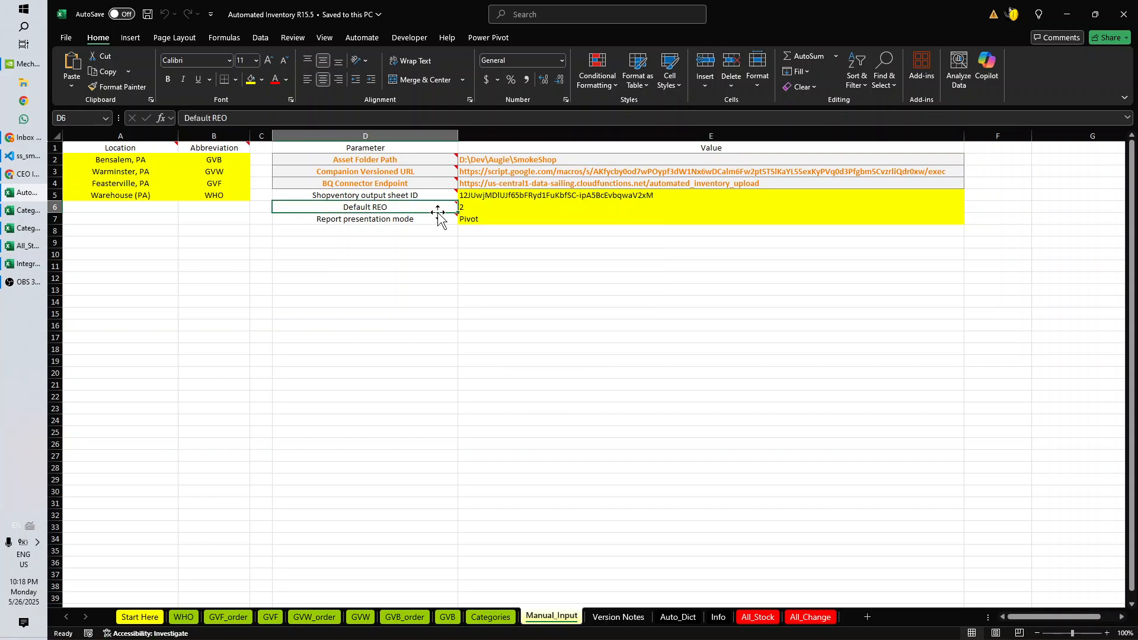
left_click(498, 209)
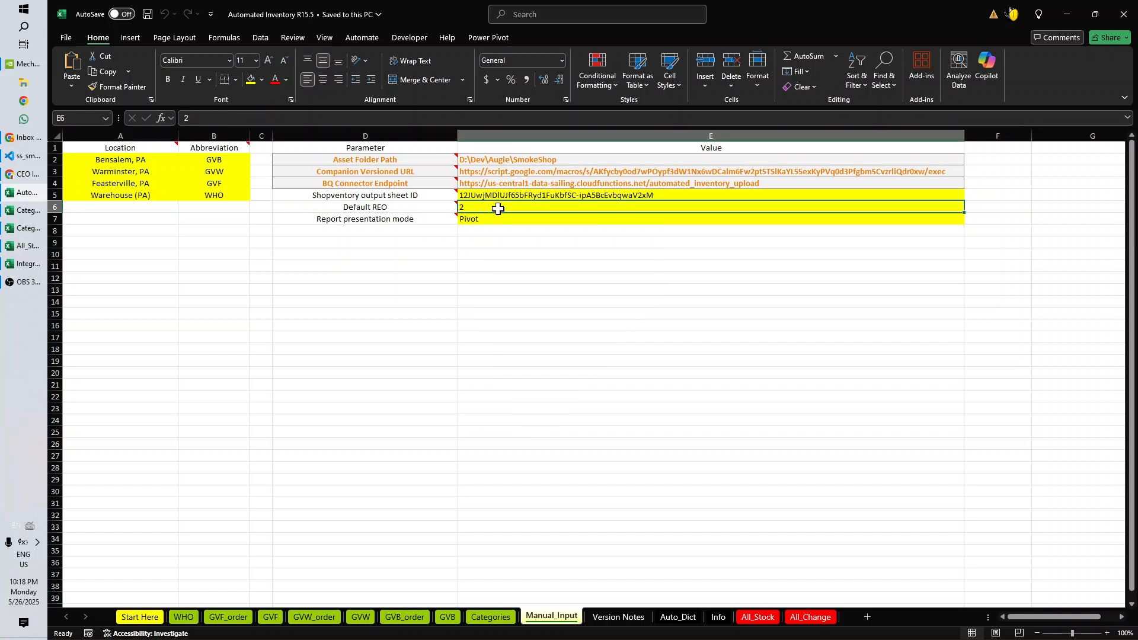
mouse_move(384, 210)
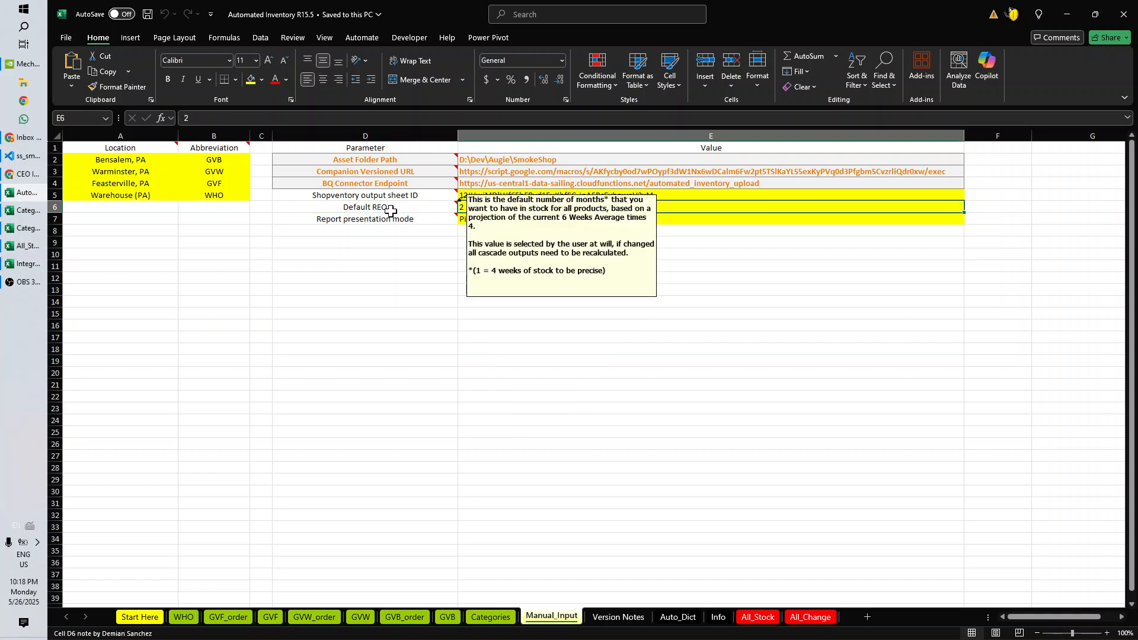
left_click(403, 206)
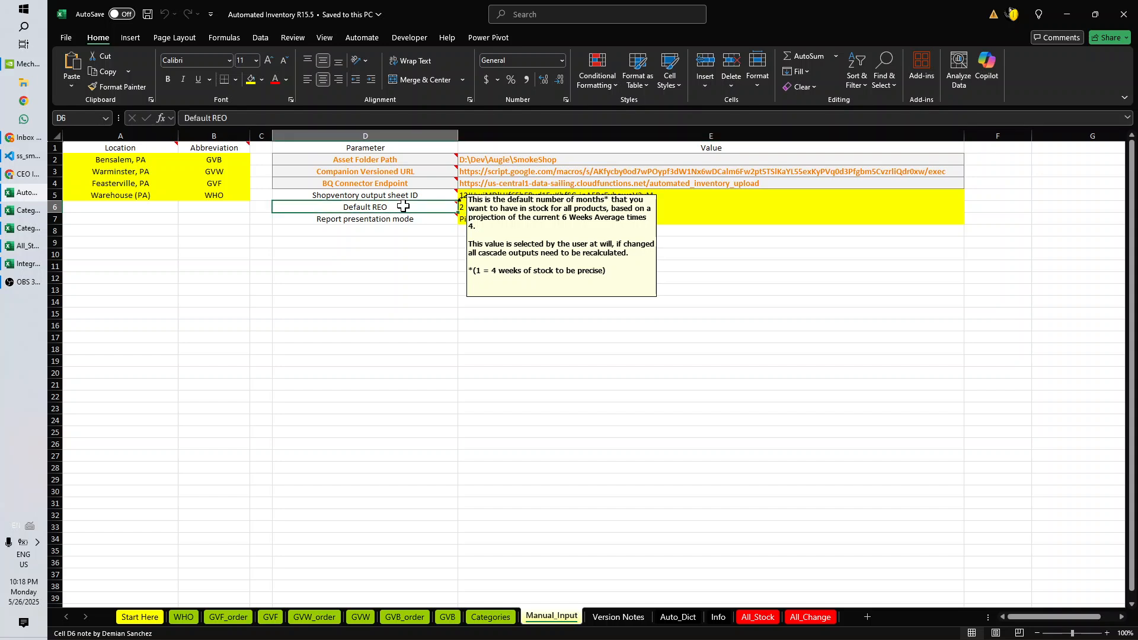
left_click(426, 239)
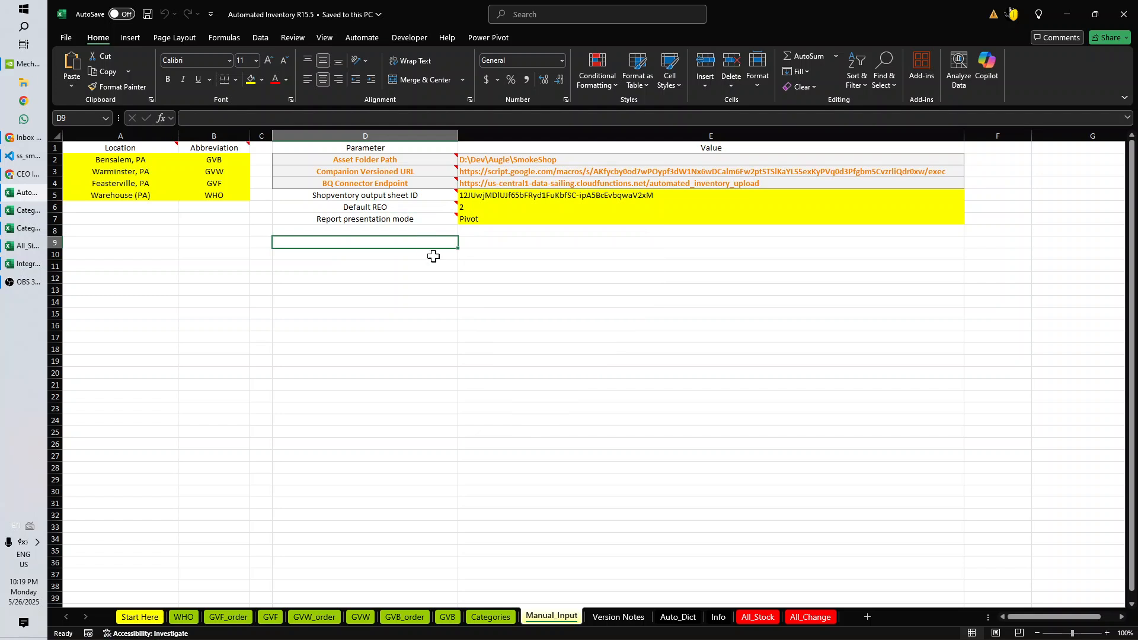
left_click(429, 252)
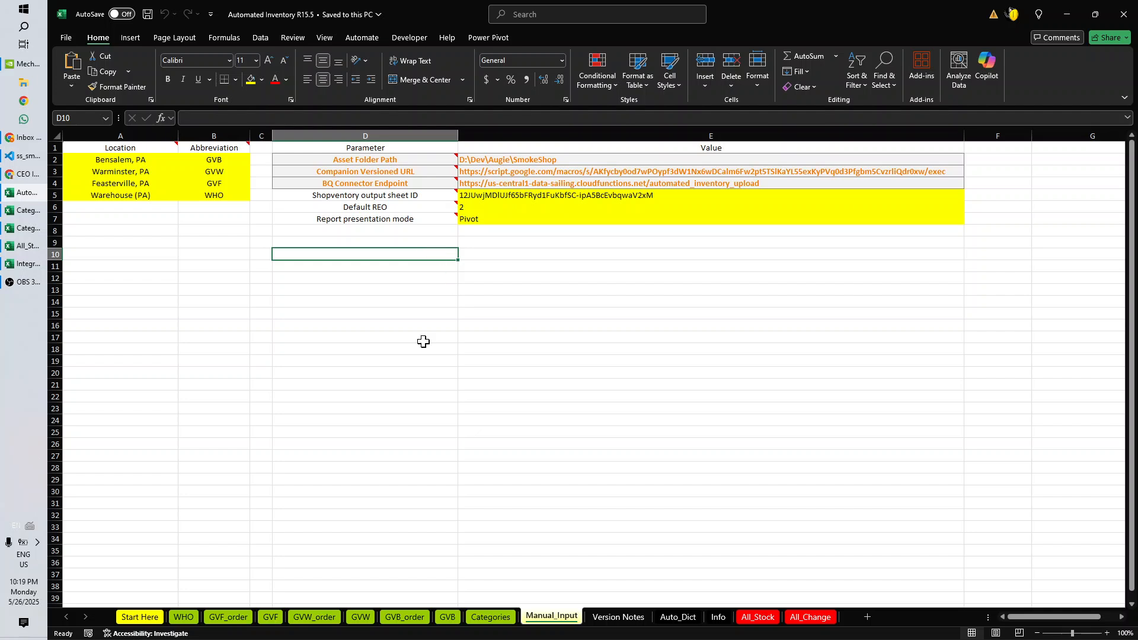
Switch to the CEO Inventory Tool in the browser and review the main menu's Data Preparation, Outputs and Actions sections
left_click(28, 178)
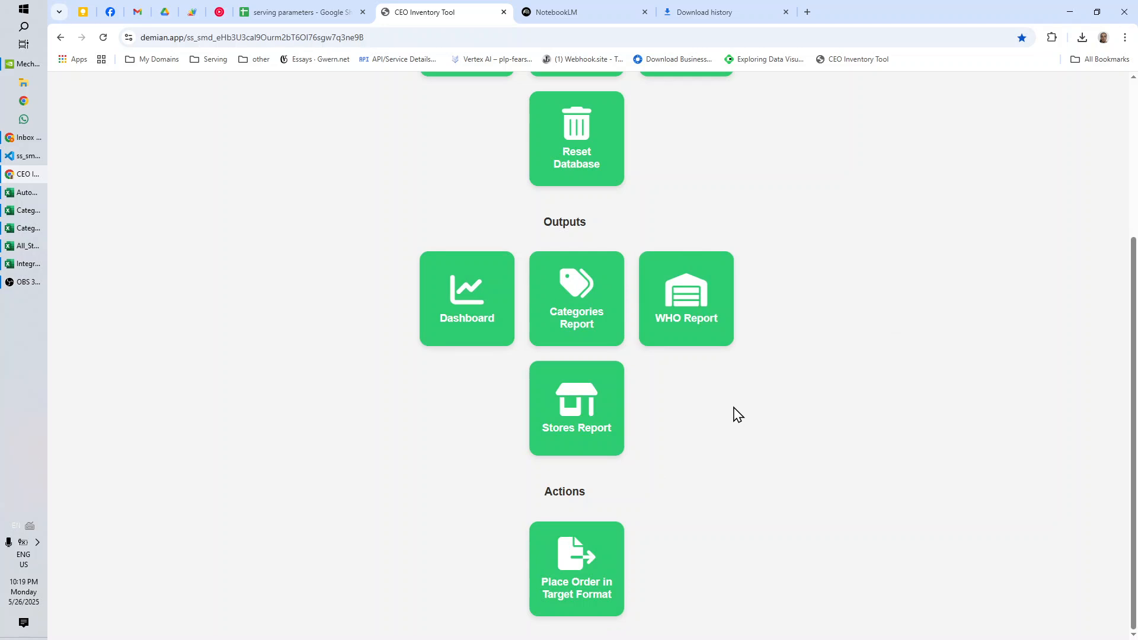
scroll(737, 414, "up", 3)
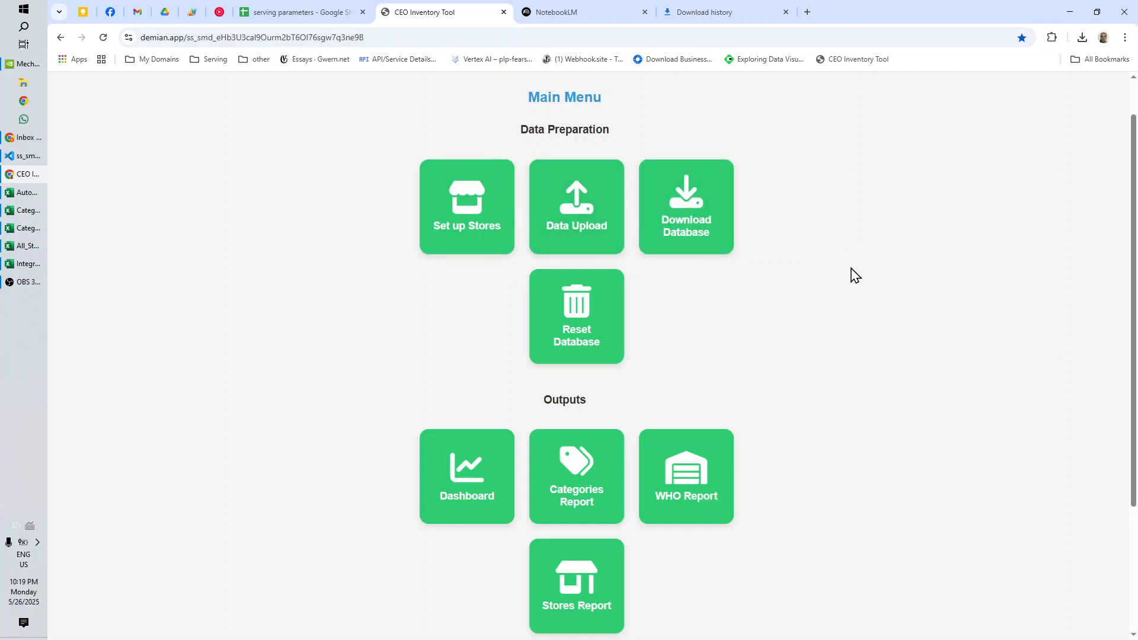
scroll(856, 275, "down", 2)
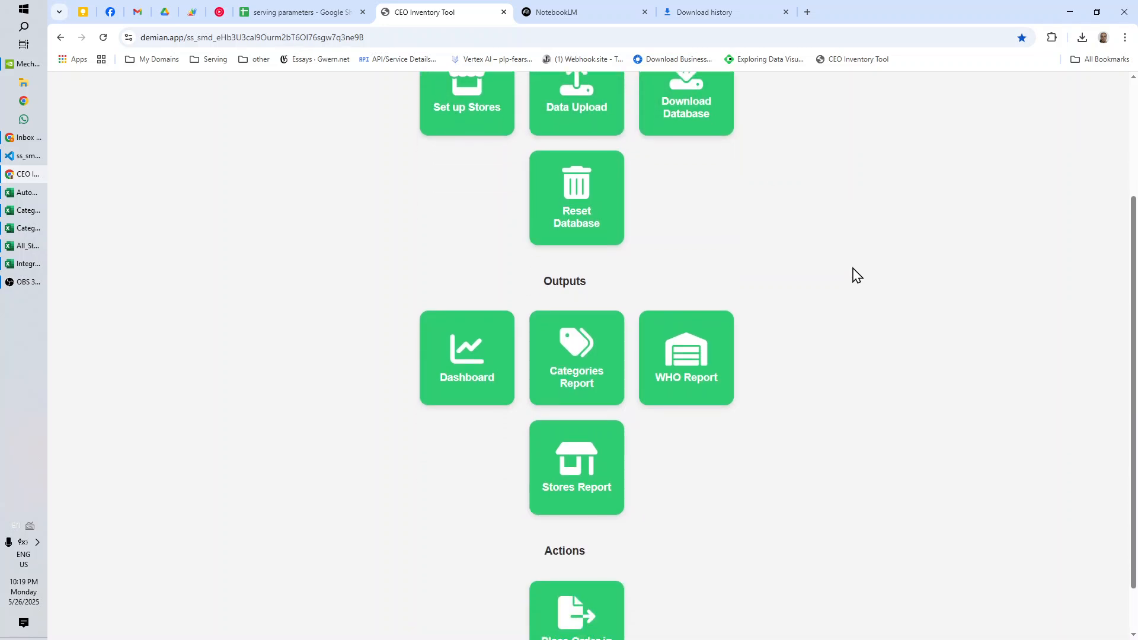
scroll(855, 275, "up", 2)
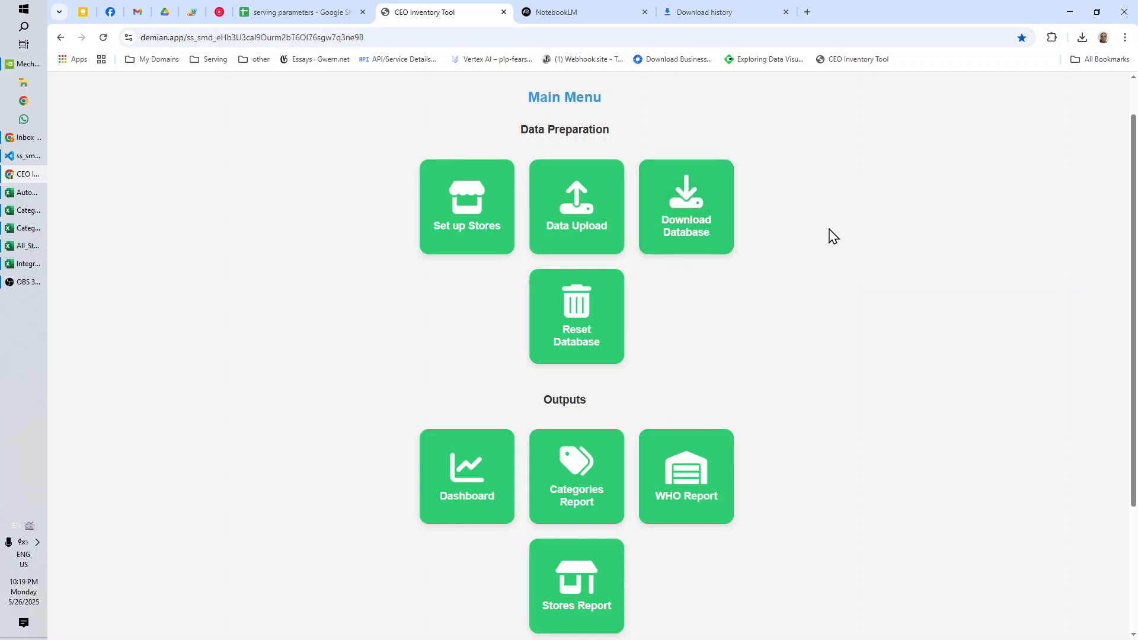
scroll(836, 243, "down", 1)
scroll(829, 254, "down", 1)
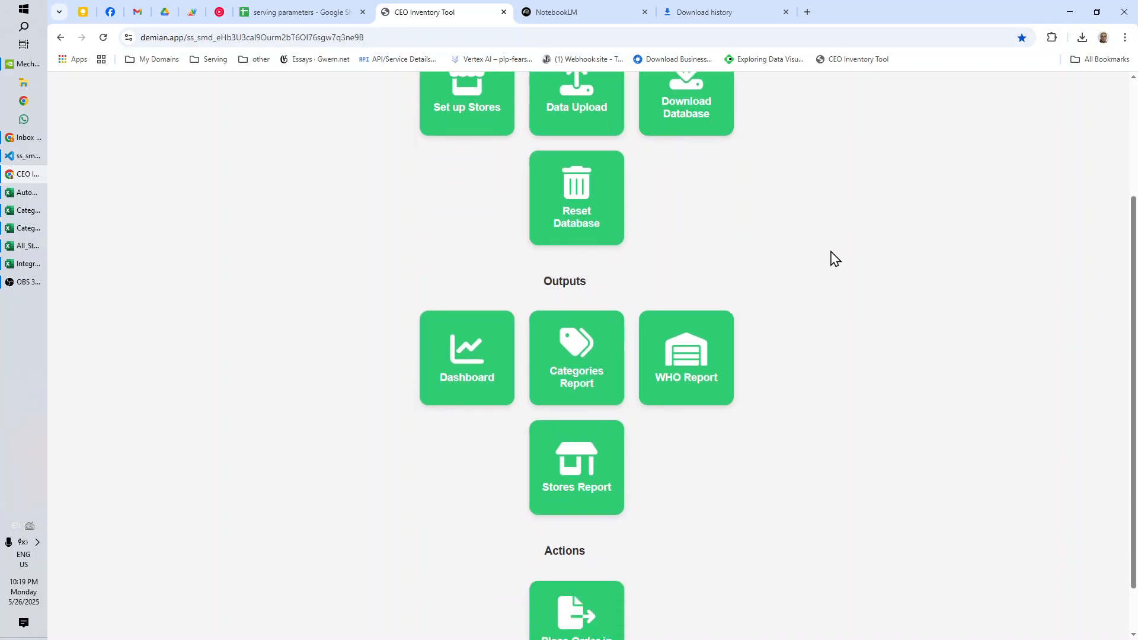
scroll(837, 217, "down", 1)
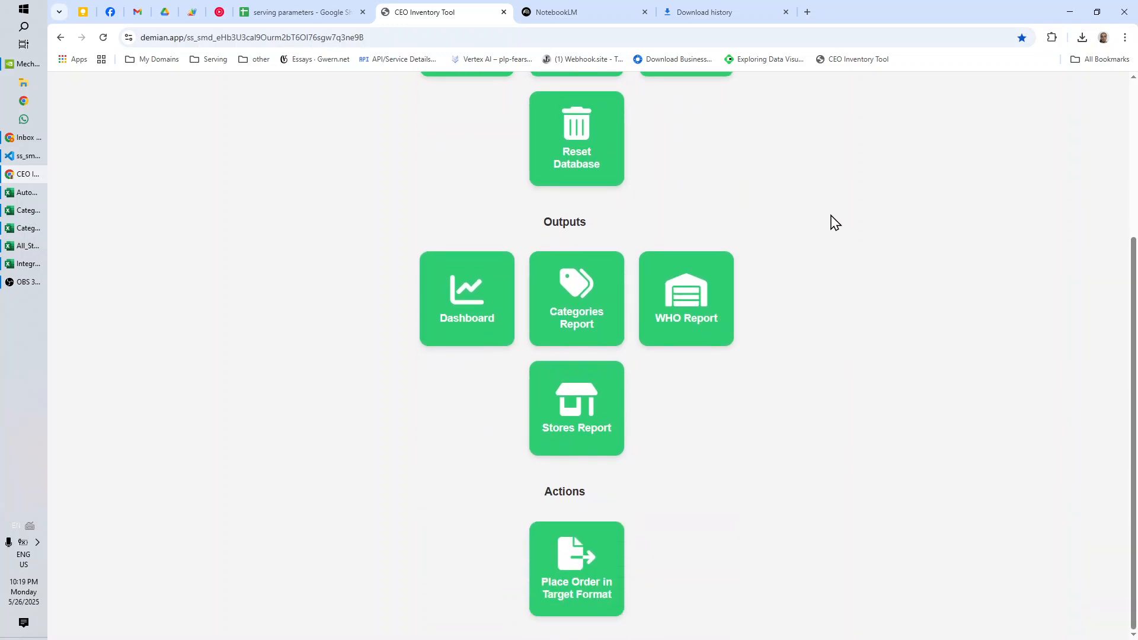
scroll(781, 365, "up", 1)
scroll(781, 366, "up", 3)
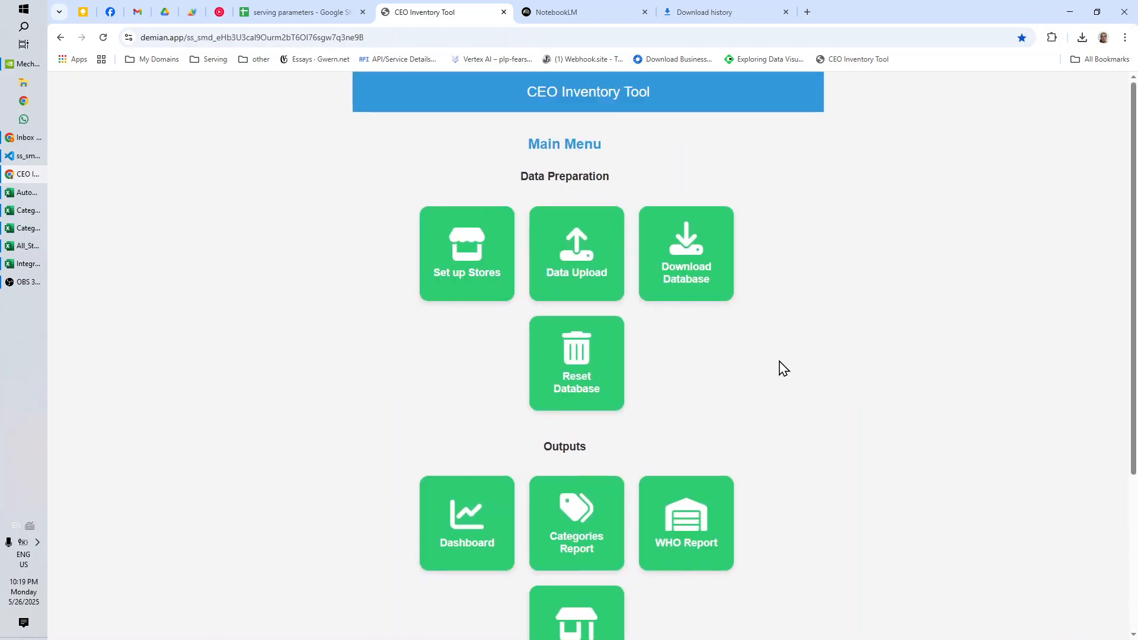
scroll(785, 338, "down", 4)
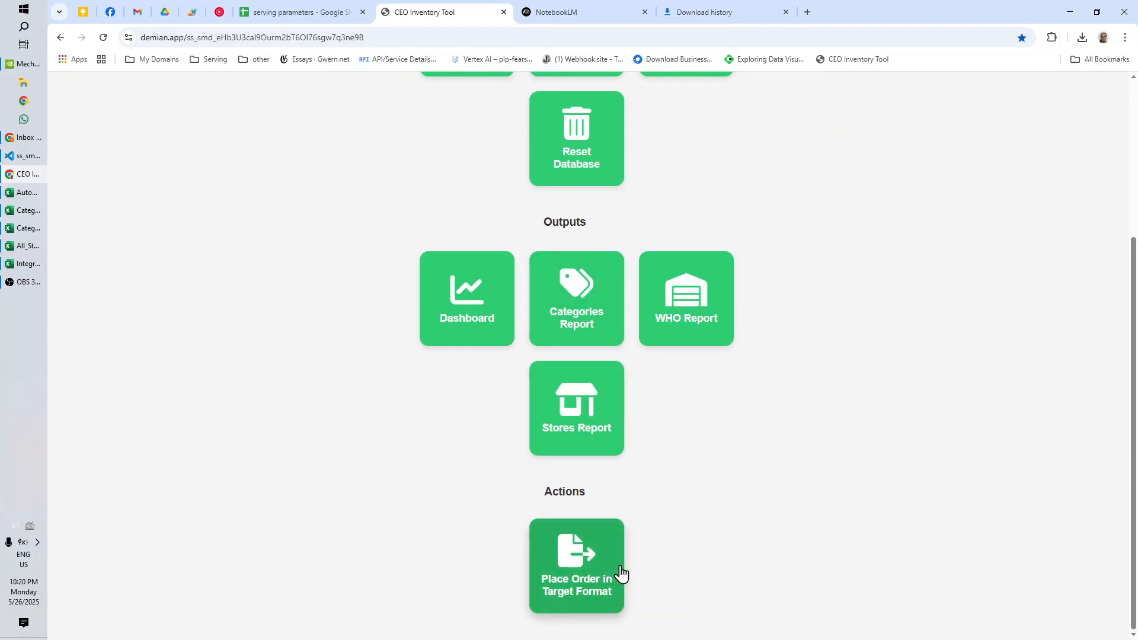
scroll(839, 391, "up", 4)
scroll(824, 453, "down", 4)
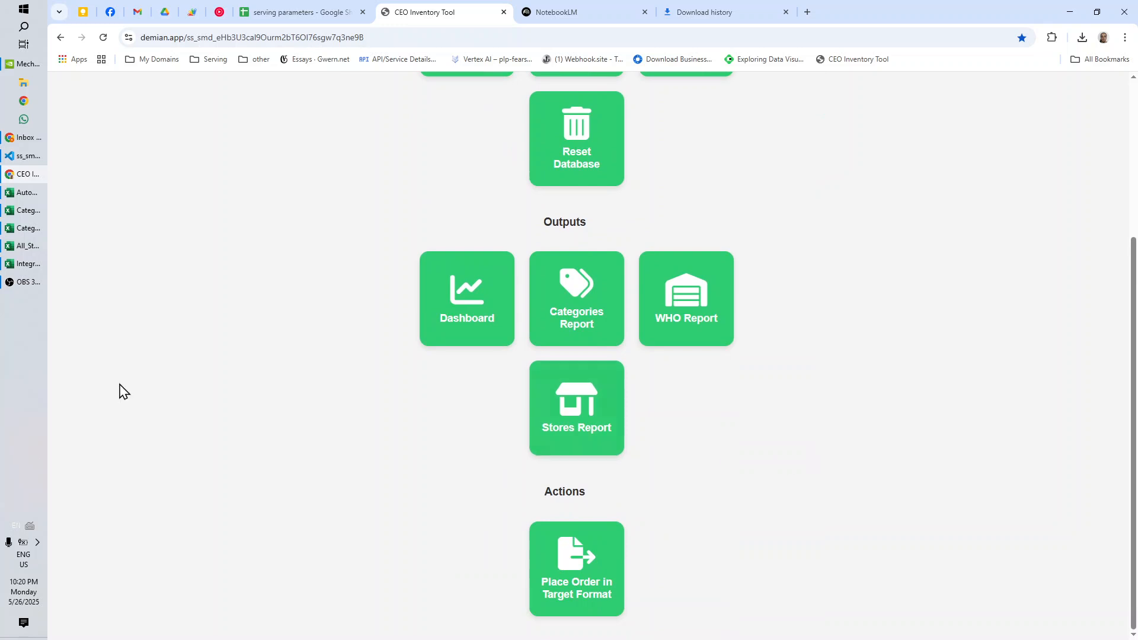
left_click(26, 288)
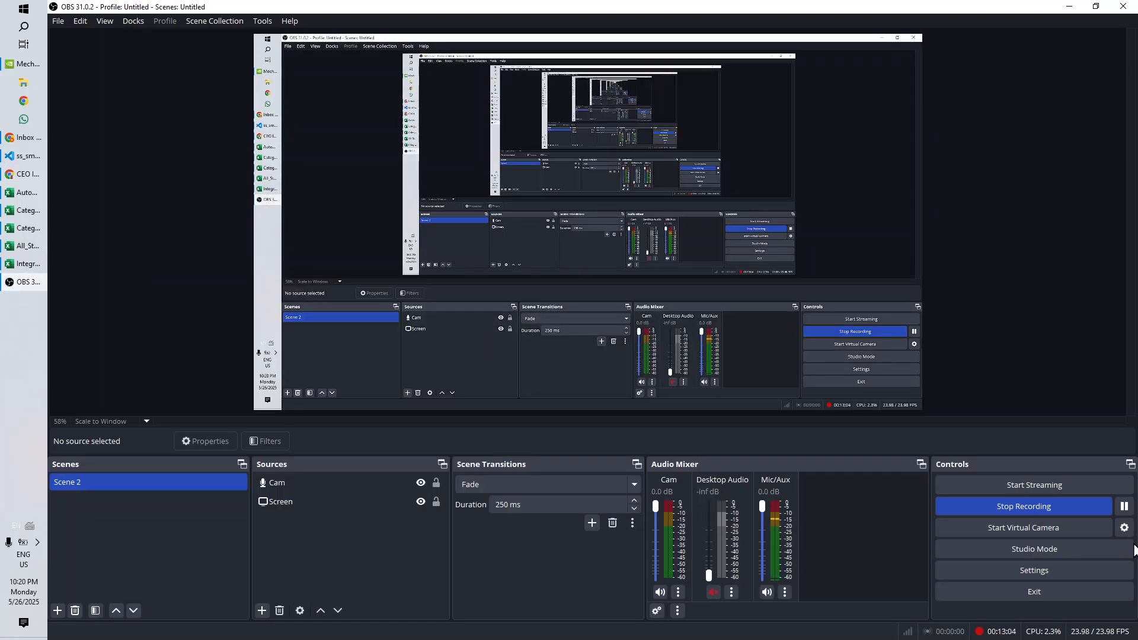